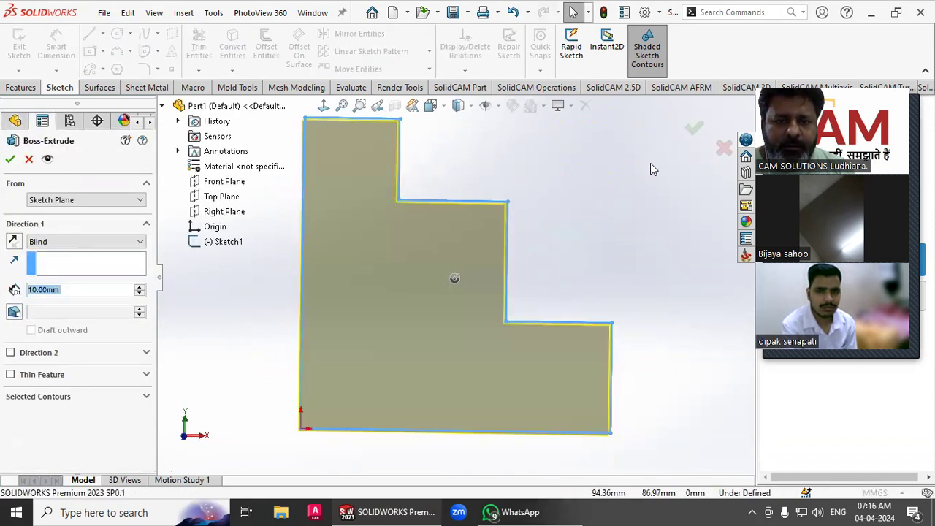
Extrude the stepped profile to a blind depth of 66 mm
{"action": "left_click_drag", "start_coordinate": [432, 307], "coordinate": [321, 387]}
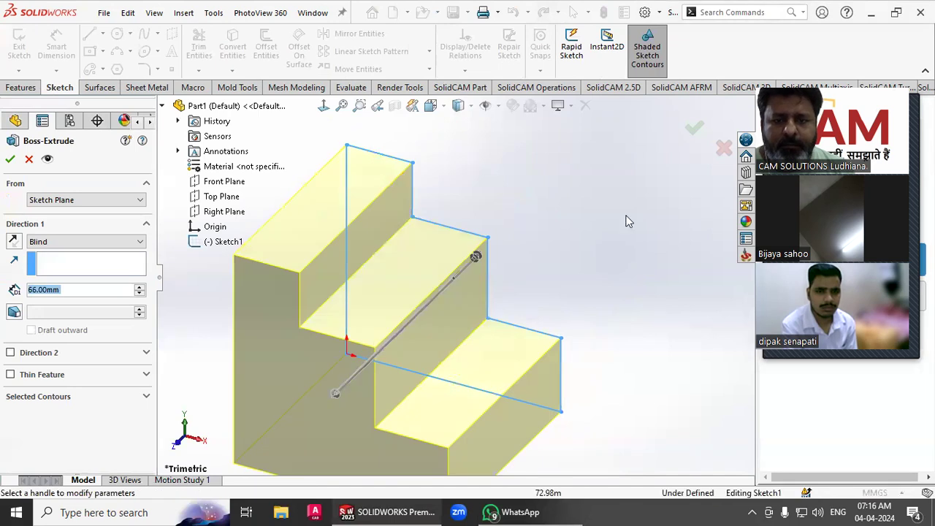
{"action": "left_click", "coordinate": [695, 131]}
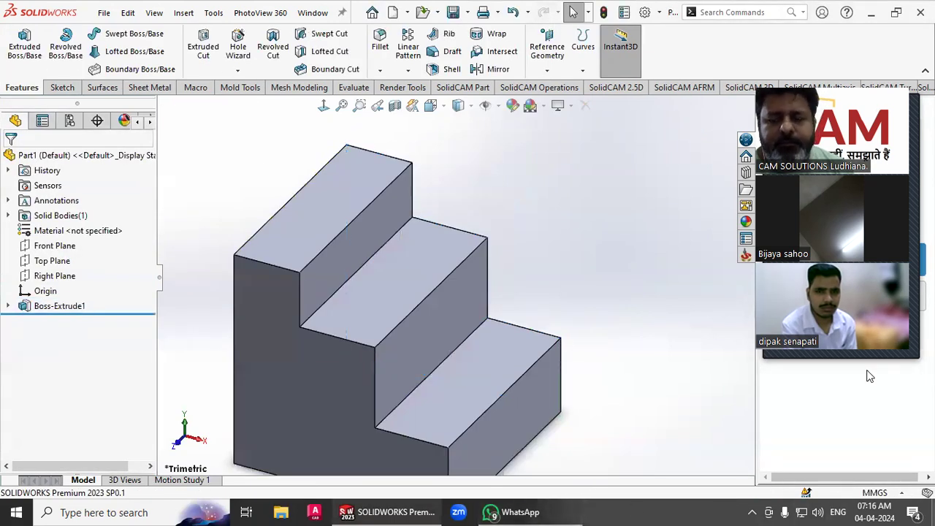
Start an extruded-cut sketch on the lowest step's upper face and draw a hexagon with an inscribed circle about 6.9 mm in diameter near the back
{"action": "left_click", "coordinate": [203, 50]}
{"action": "left_click", "coordinate": [491, 392]}
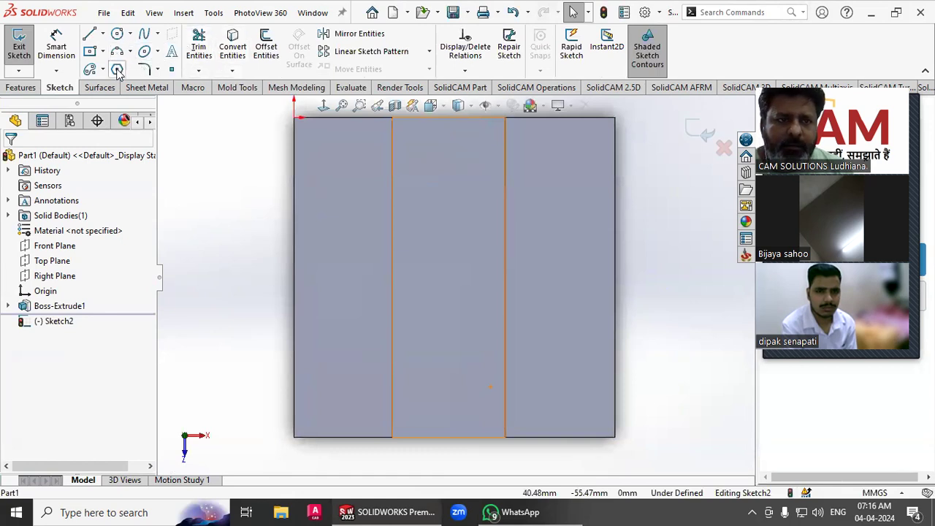
{"action": "left_click", "coordinate": [117, 69]}
{"action": "left_click", "coordinate": [559, 158]}
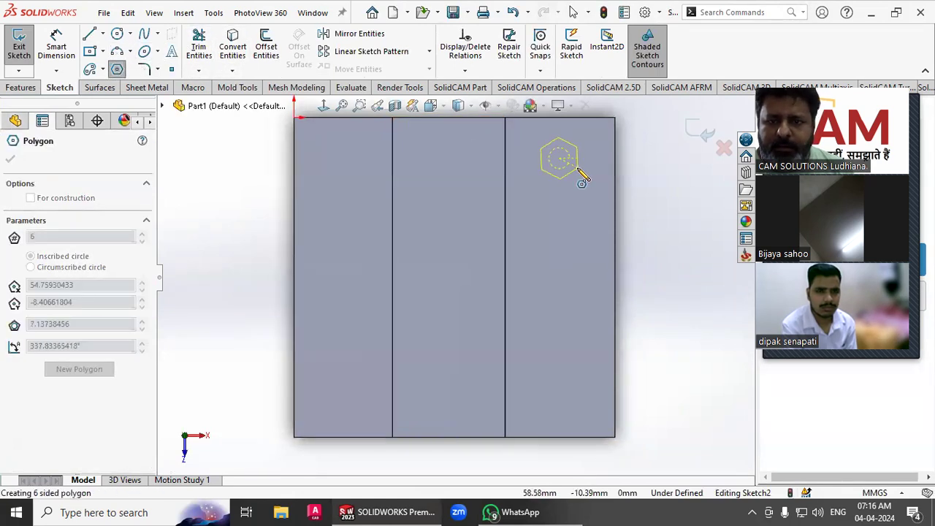
{"action": "left_click", "coordinate": [577, 169]}
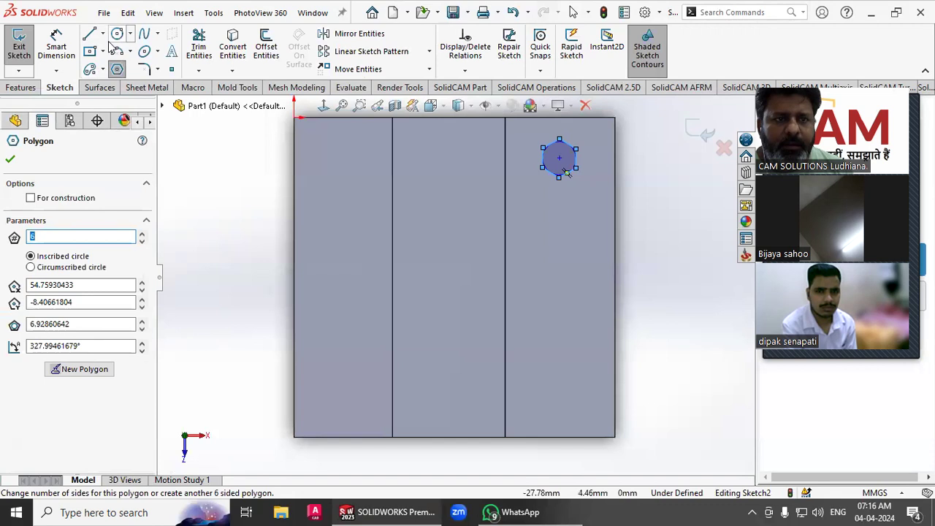
Add a small center rectangle in front of the hexagon and a circle about 10 mm in diameter near the step's front corner
{"action": "left_click", "coordinate": [88, 55]}
{"action": "left_click", "coordinate": [533, 237]}
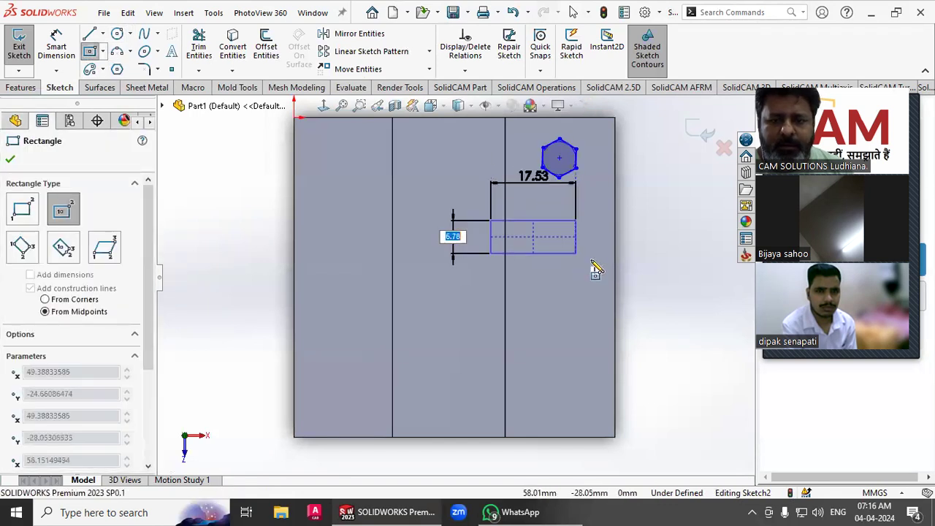
{"action": "left_click", "coordinate": [553, 249]}
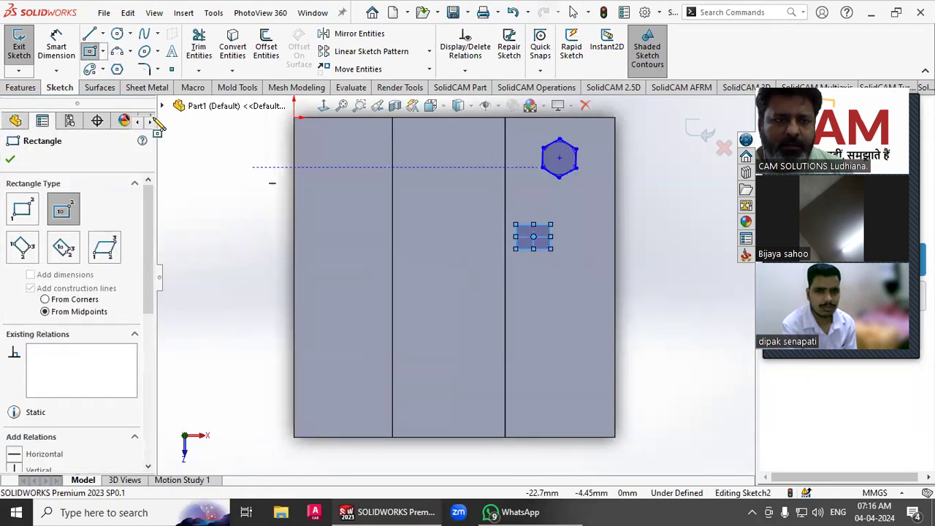
{"action": "left_click", "coordinate": [117, 33]}
{"action": "left_click", "coordinate": [575, 393]}
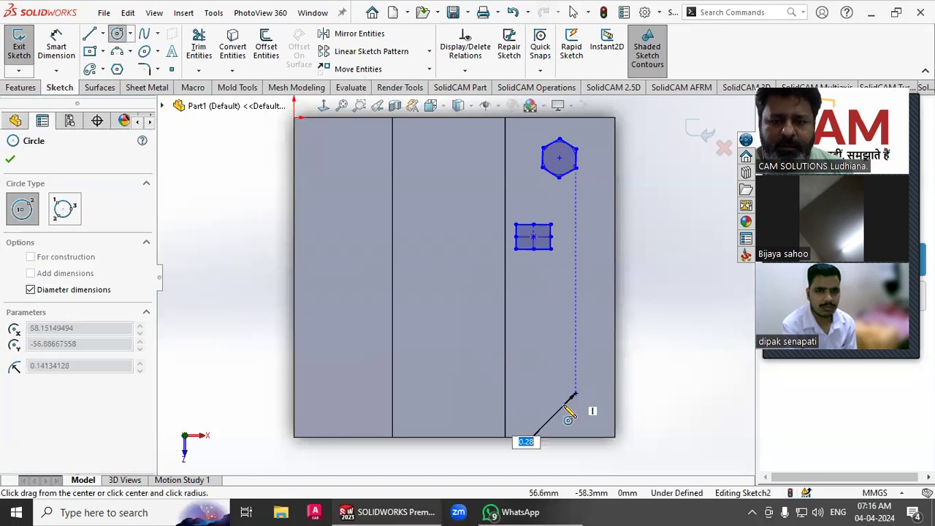
{"action": "left_click", "coordinate": [563, 418]}
Finish the sketch and cut the hexagon, rectangle and circle 66 mm deep through the lowest step
{"action": "left_click", "coordinate": [687, 144]}
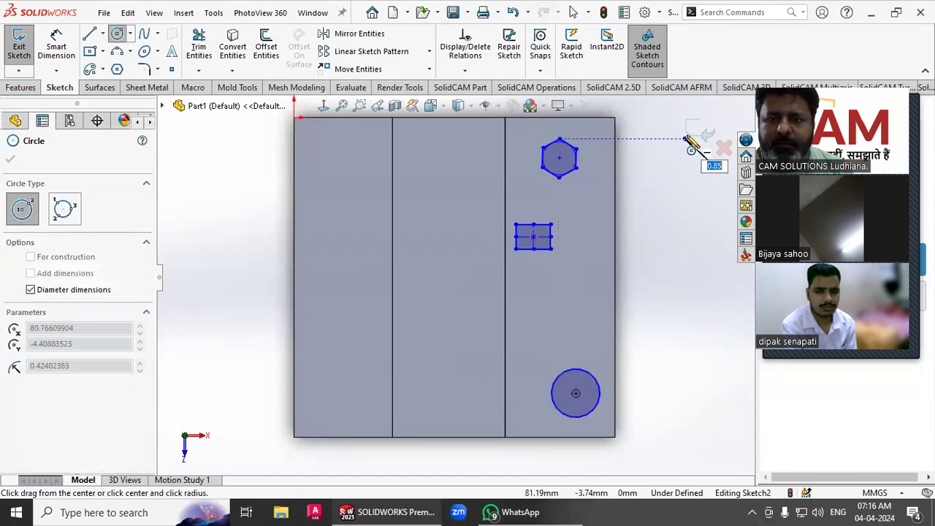
{"action": "right_click", "coordinate": [691, 146]}
{"action": "left_click", "coordinate": [720, 146]}
{"action": "key", "text": "ctrl+a"}
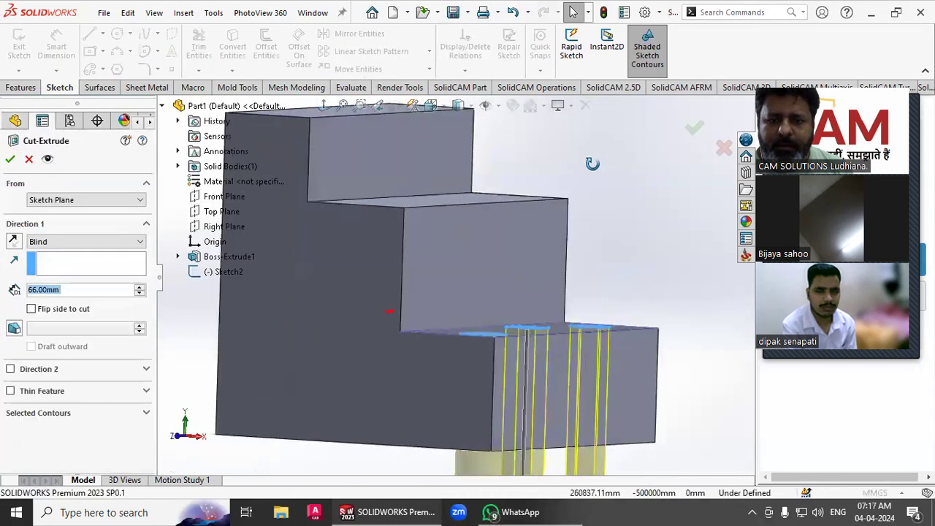
{"action": "left_click", "coordinate": [694, 127]}
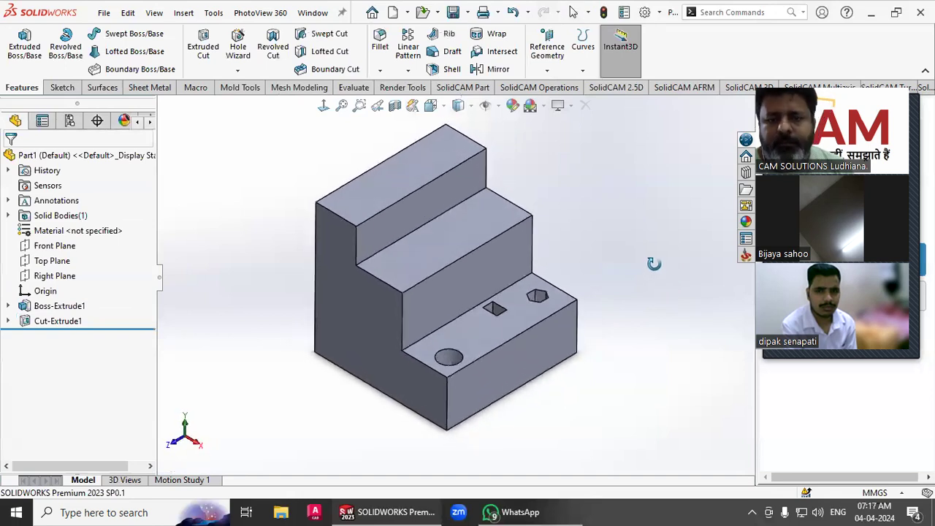
Sketch a small ellipse for a boss on the lowest step's upper face, between the rectangular and round holes
{"action": "left_click", "coordinate": [24, 48]}
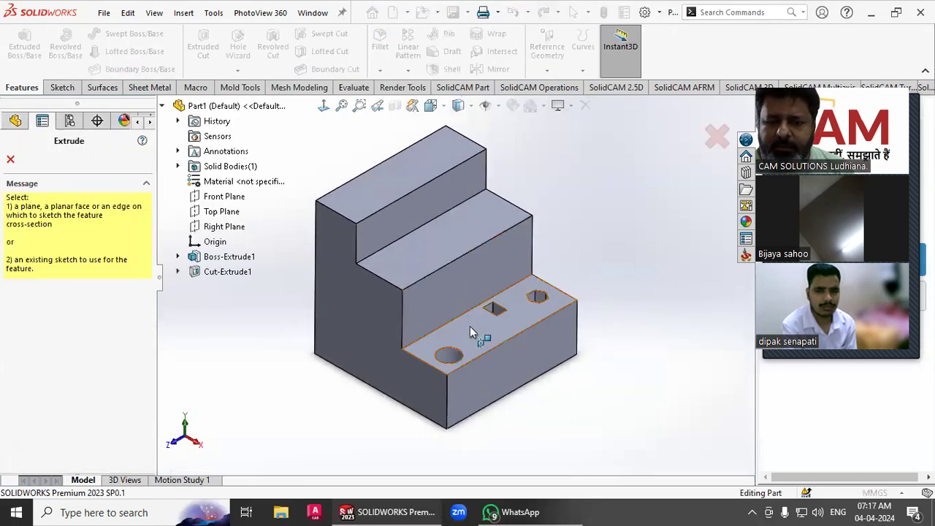
{"action": "left_click", "coordinate": [469, 324]}
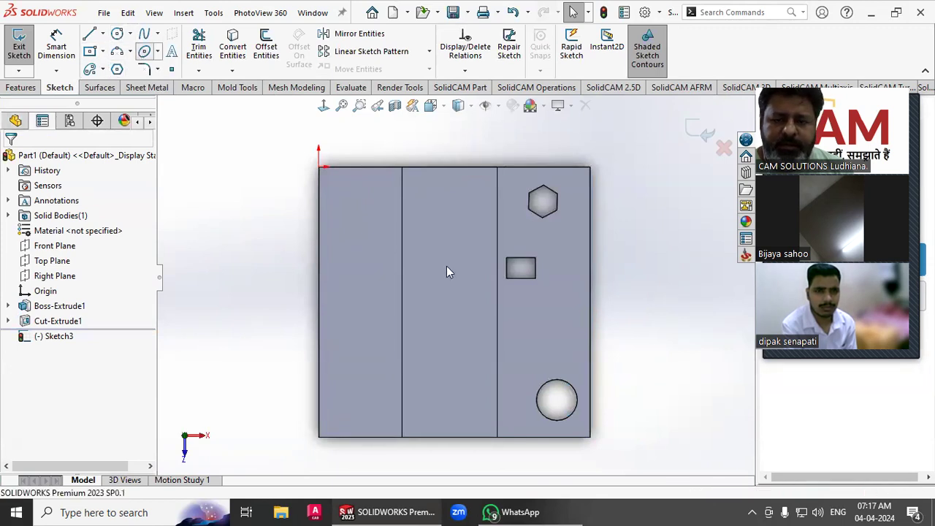
{"action": "left_click", "coordinate": [537, 327]}
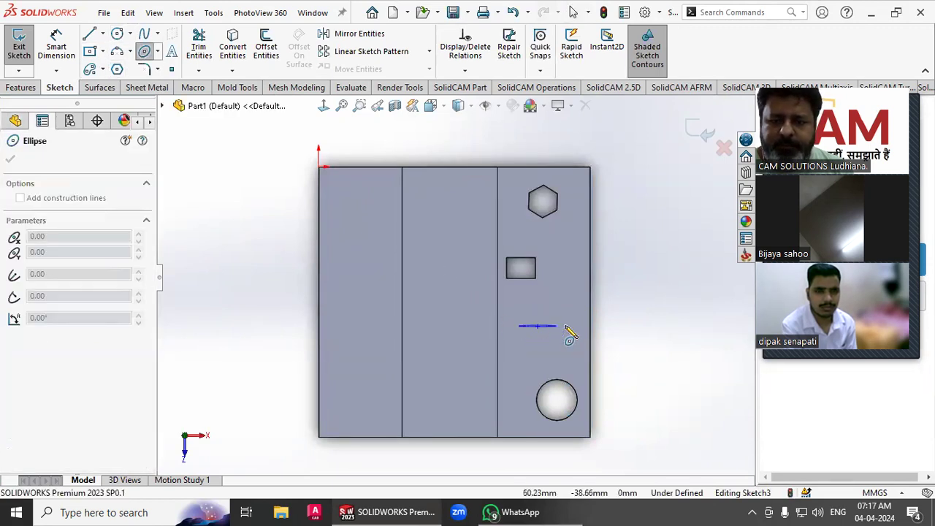
{"action": "left_click", "coordinate": [553, 327]}
{"action": "left_click", "coordinate": [689, 125]}
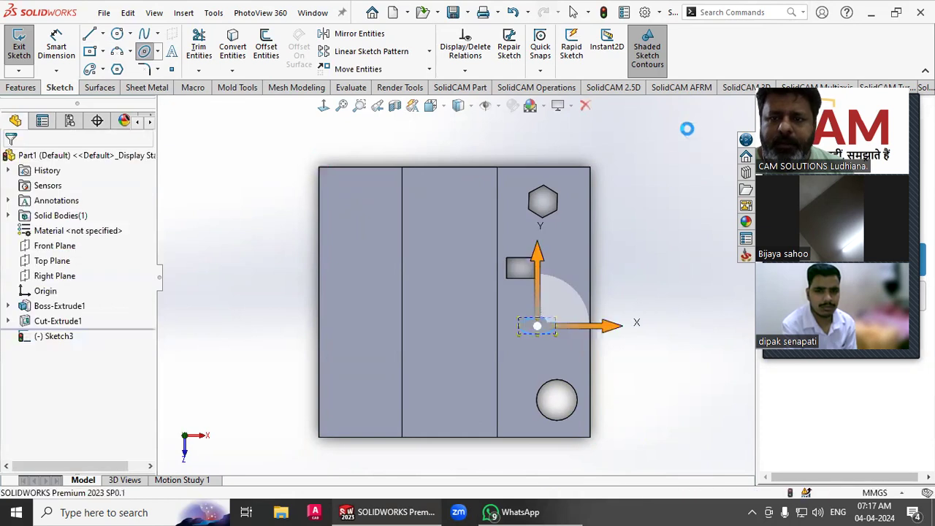
Extrude the ellipse upward 10 mm as a merged boss
{"action": "scroll", "coordinate": [591, 305], "scroll_direction": "down", "scroll_amount": 1}
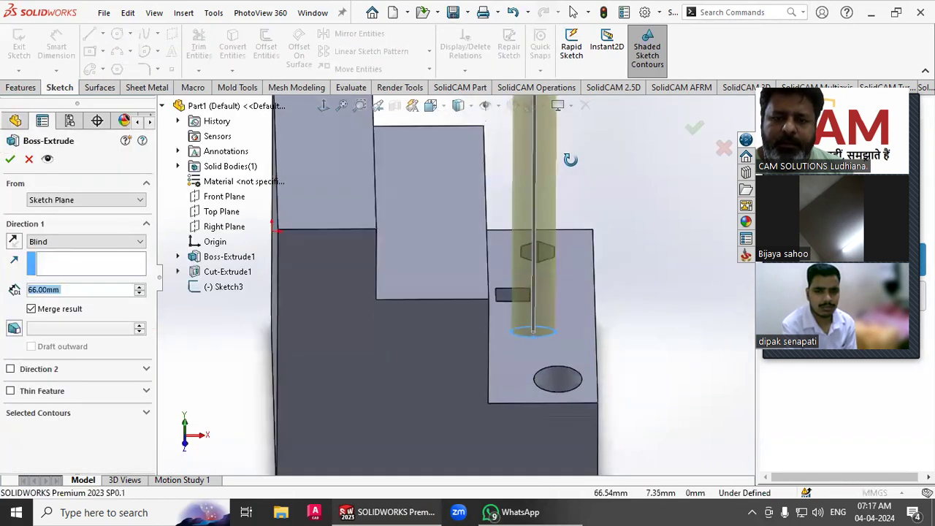
{"action": "left_click_drag", "start_coordinate": [502, 170], "coordinate": [503, 342]}
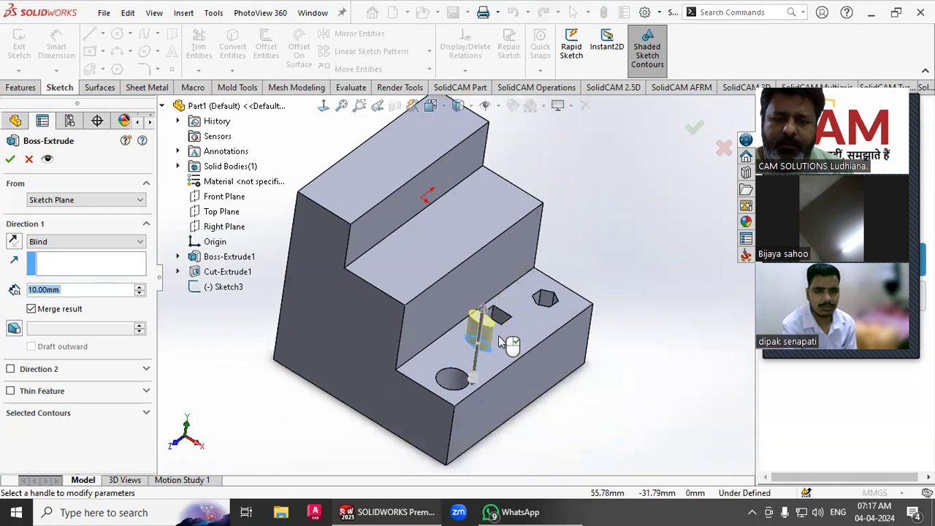
{"action": "left_click", "coordinate": [693, 129]}
{"action": "middle_click_drag", "start_coordinate": [620, 249], "coordinate": [598, 268]}
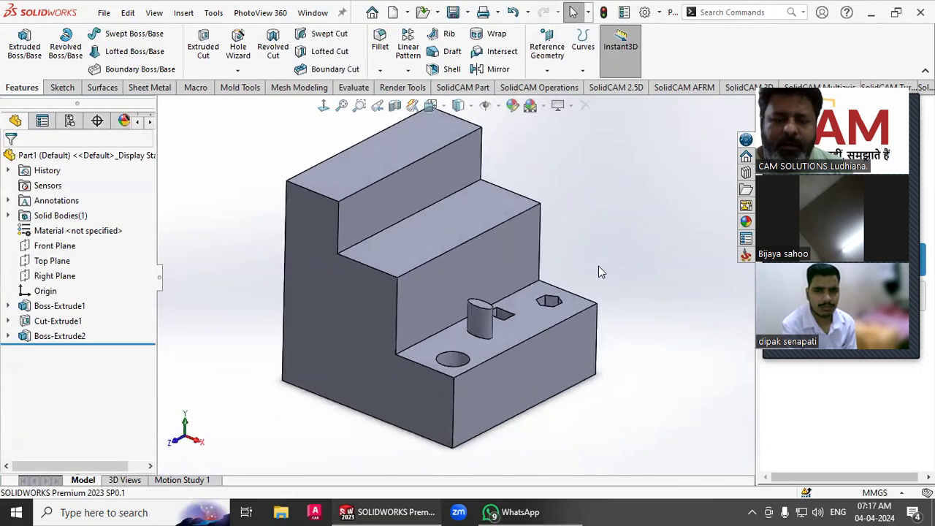
{"action": "scroll", "coordinate": [599, 267], "scroll_direction": "up", "scroll_amount": 2}
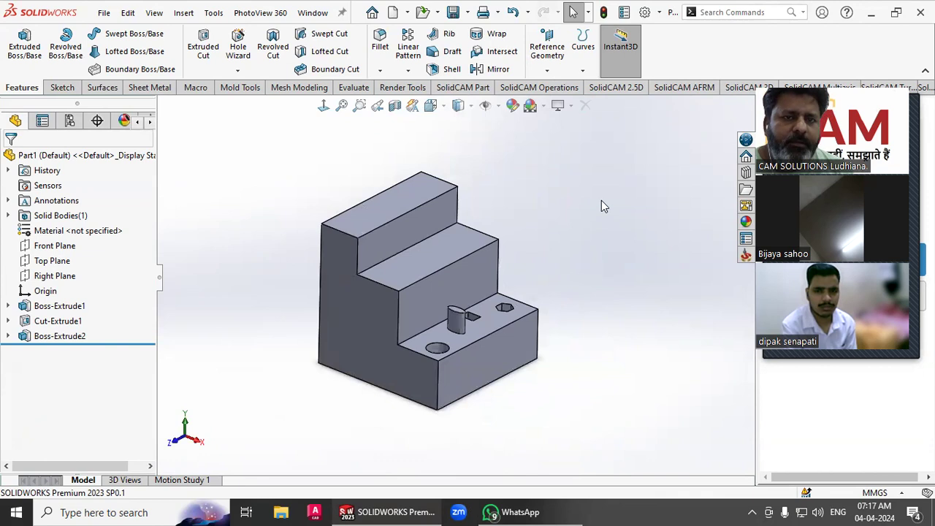
Start a new sketch on the upper face of the highest step
{"action": "left_click", "coordinate": [360, 224]}
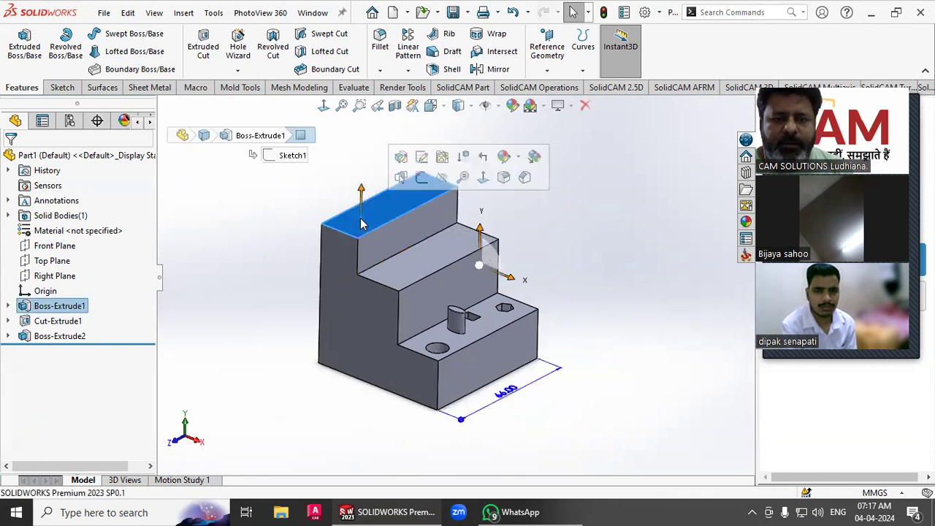
{"action": "left_click", "coordinate": [271, 194]}
{"action": "left_click", "coordinate": [62, 91]}
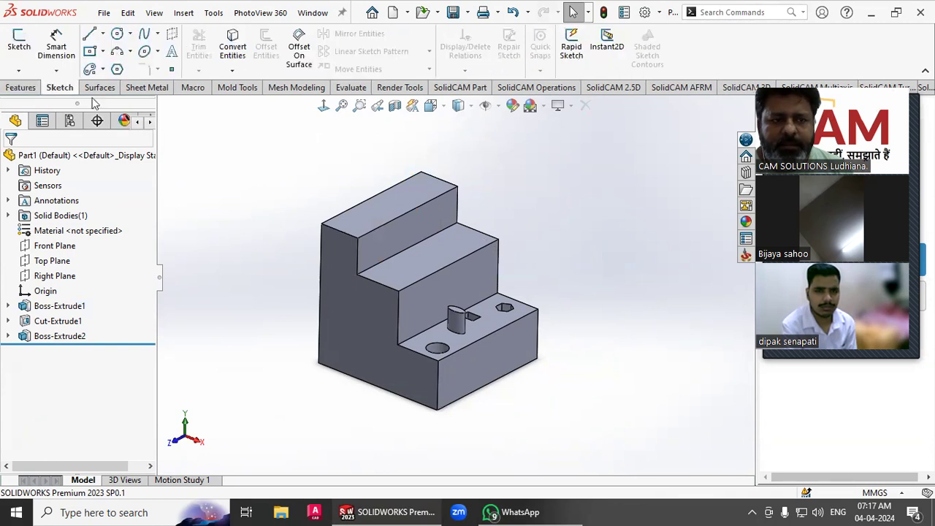
{"action": "left_click", "coordinate": [376, 207]}
{"action": "left_click", "coordinate": [683, 294]}
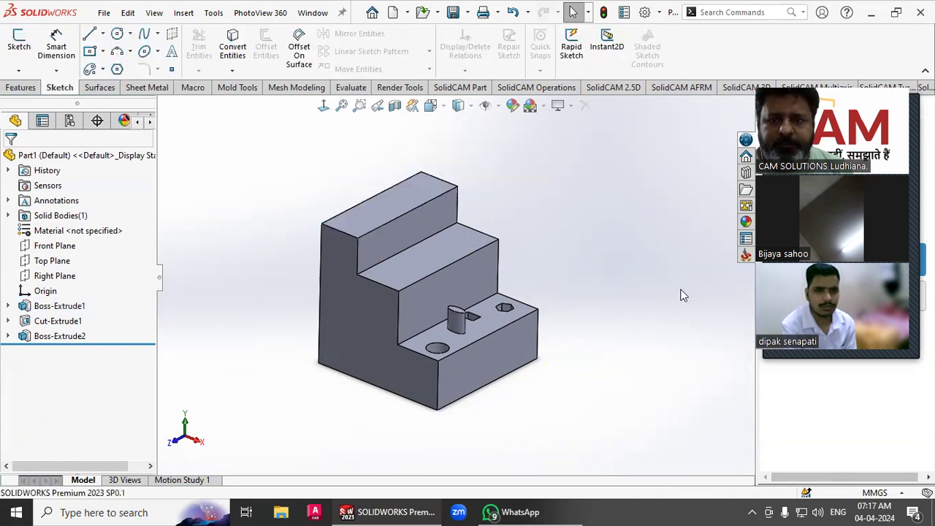
{"action": "left_click", "coordinate": [19, 47]}
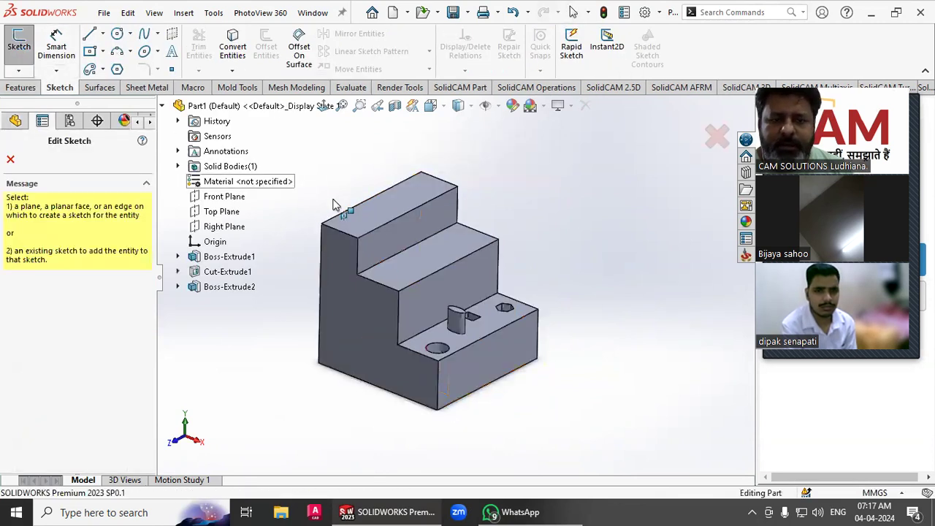
{"action": "left_click", "coordinate": [389, 217]}
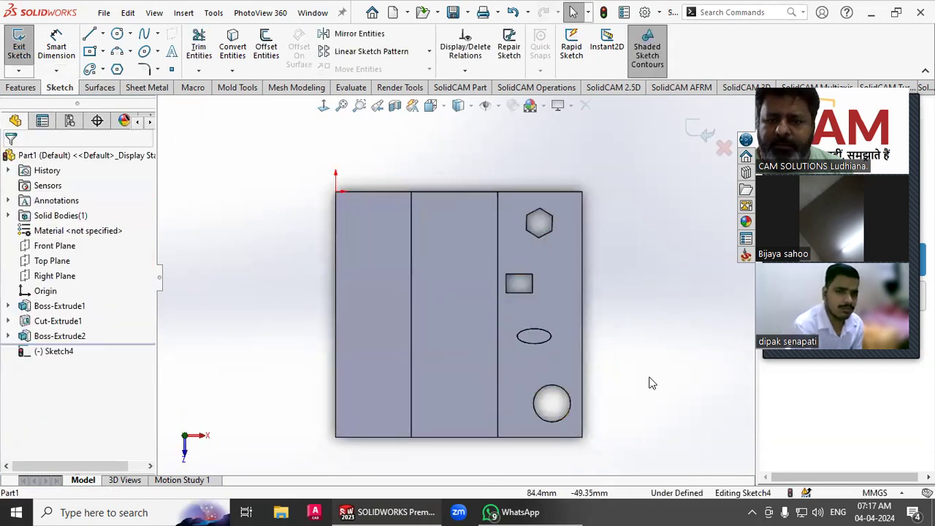
Draw a small circle near the back end of the highest step's upper face
{"action": "key", "text": "ctrl+7"}
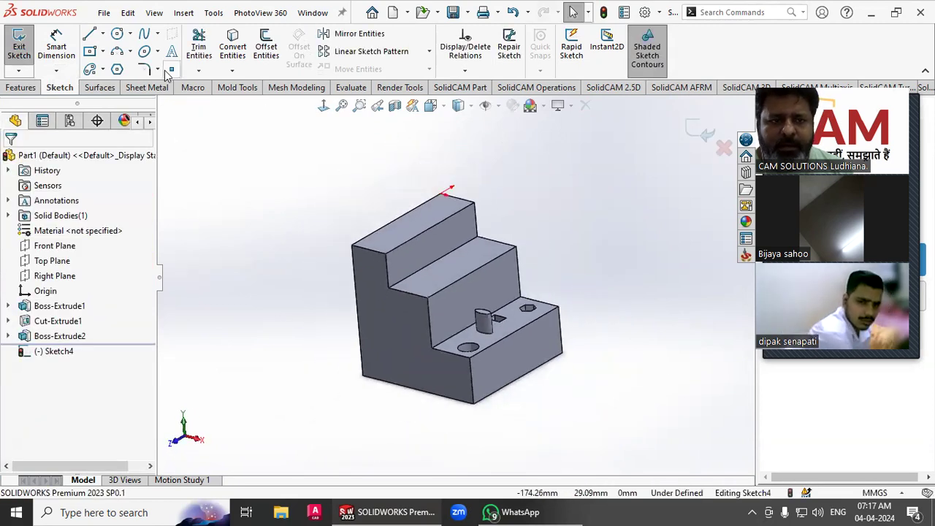
{"action": "left_click", "coordinate": [117, 33]}
{"action": "left_click", "coordinate": [442, 213]}
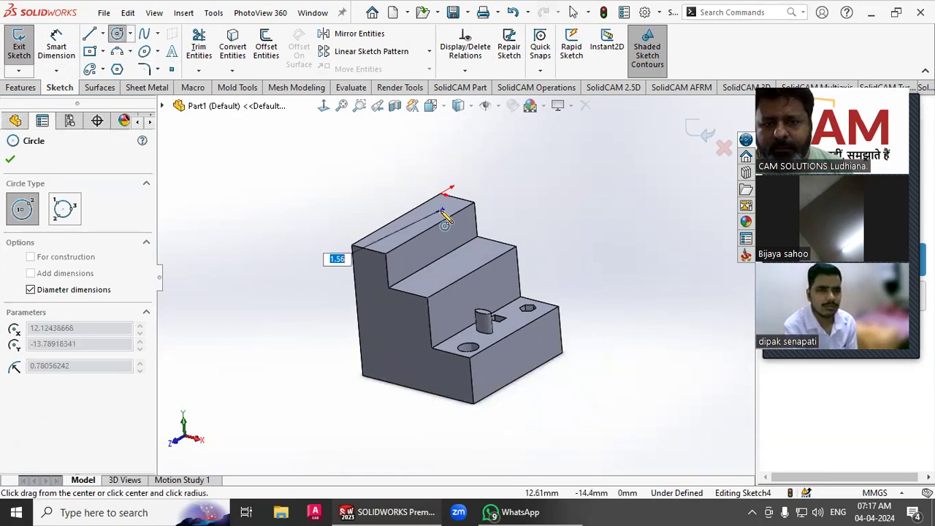
{"action": "left_click", "coordinate": [443, 213]}
{"action": "right_click", "coordinate": [499, 188]}
{"action": "left_click", "coordinate": [521, 196]}
{"action": "middle_click_drag", "start_coordinate": [521, 195], "coordinate": [547, 243]}
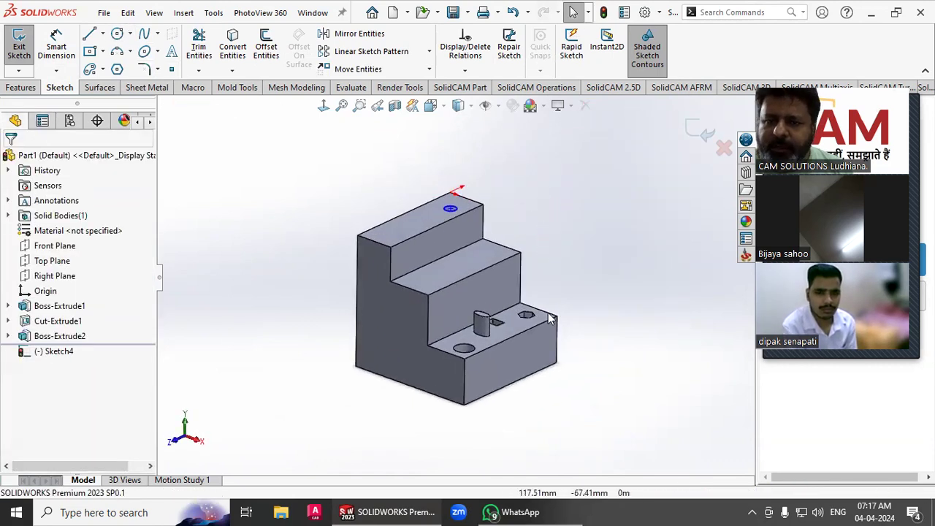
Project the round hole's circular edge from the lowest step into the current sketch with Convert Entities
{"action": "scroll", "coordinate": [574, 341], "scroll_direction": "down", "scroll_amount": 2}
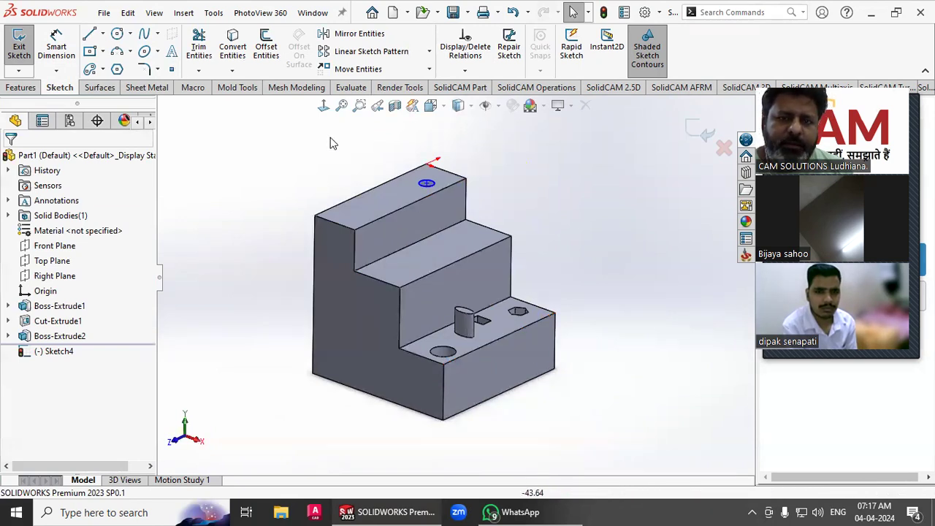
{"action": "left_click", "coordinate": [233, 50]}
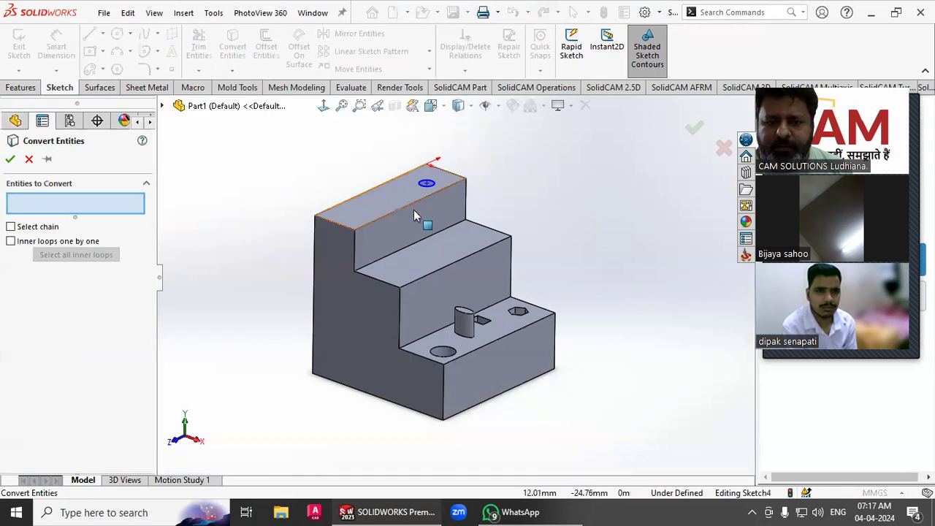
{"action": "scroll", "coordinate": [456, 340], "scroll_direction": "down", "scroll_amount": 1}
{"action": "scroll", "coordinate": [456, 339], "scroll_direction": "down", "scroll_amount": 3}
{"action": "left_click", "coordinate": [443, 343]}
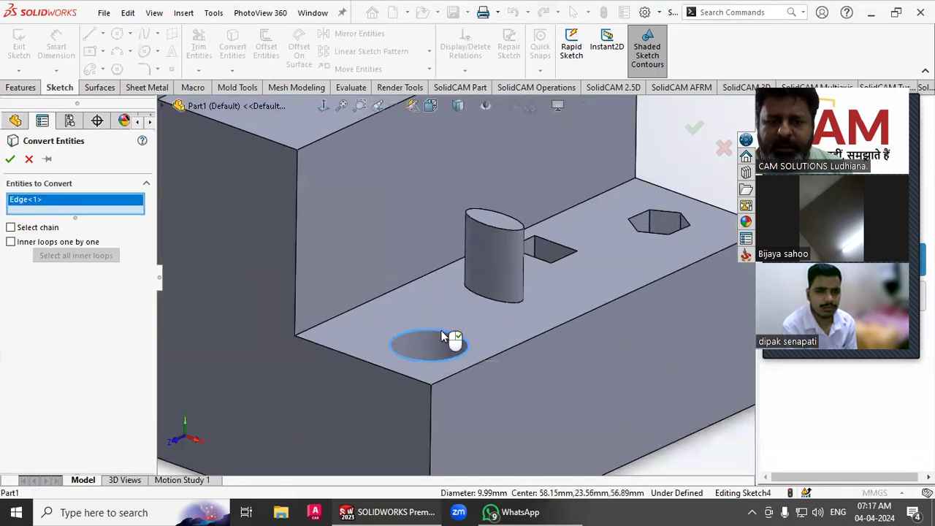
{"action": "scroll", "coordinate": [453, 360], "scroll_direction": "up", "scroll_amount": 5}
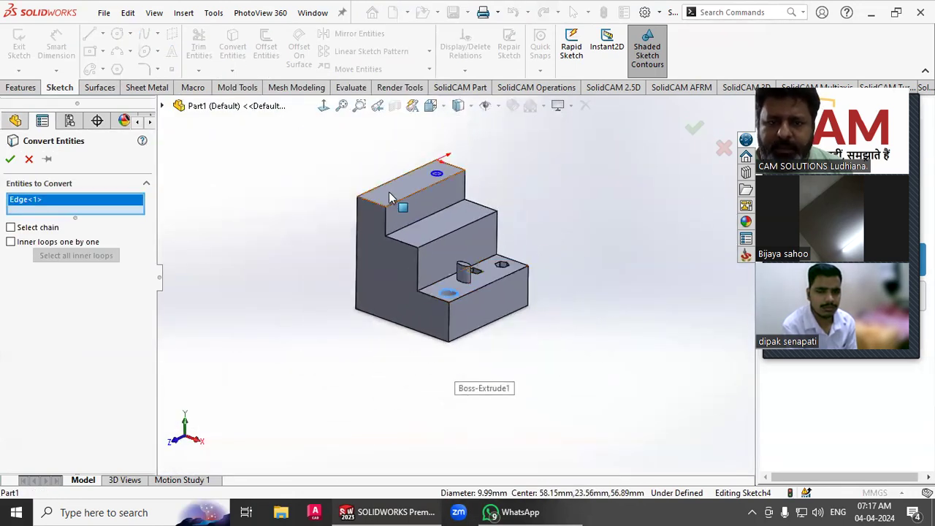
{"action": "left_click", "coordinate": [10, 159]}
{"action": "middle_click_drag", "start_coordinate": [277, 293], "coordinate": [279, 326]}
{"action": "key", "text": "Escape"}
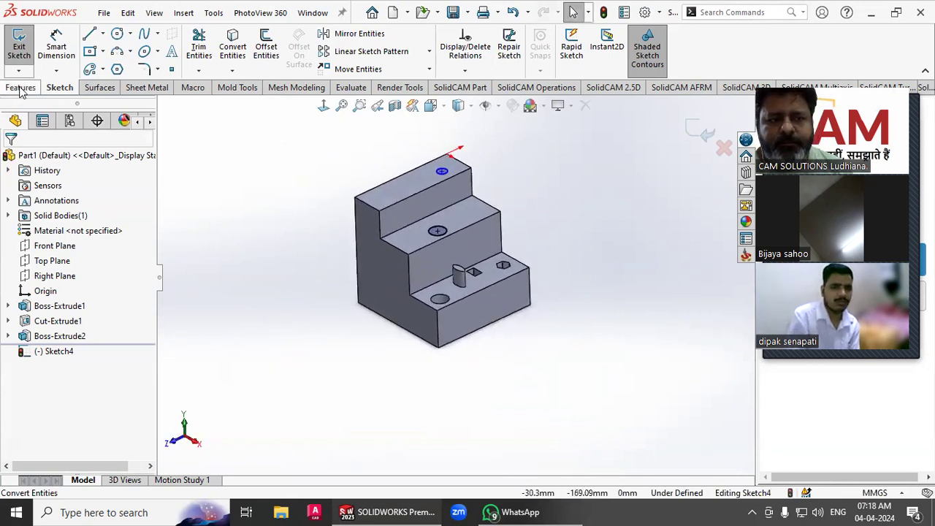
Extrude the drawn circle and the converted circle upward together as cylindrical bosses
{"action": "left_click", "coordinate": [20, 87]}
{"action": "left_click", "coordinate": [24, 46]}
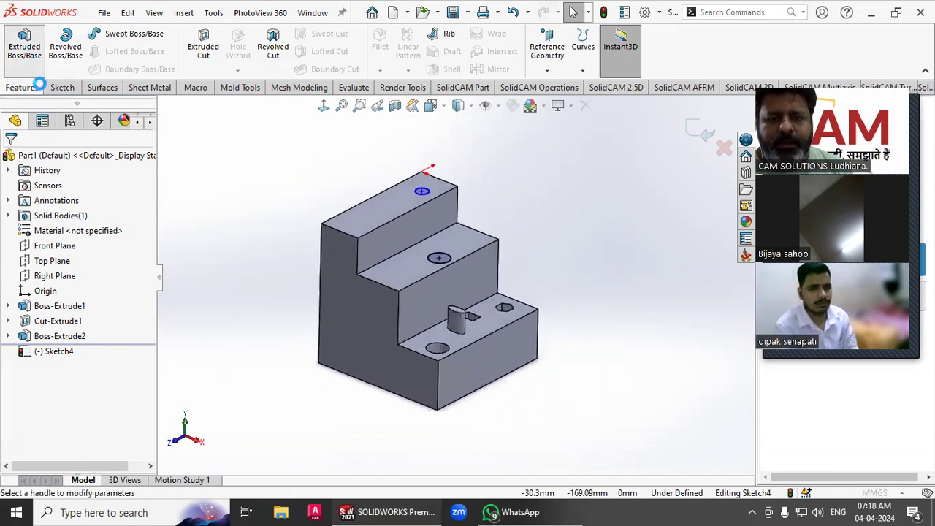
{"action": "left_click", "coordinate": [692, 126]}
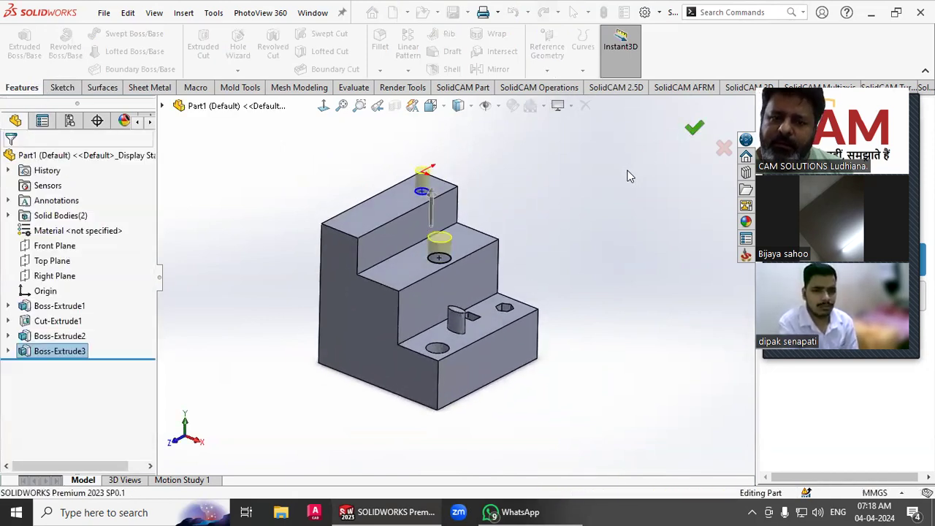
{"action": "middle_click_drag", "start_coordinate": [599, 191], "coordinate": [460, 346]}
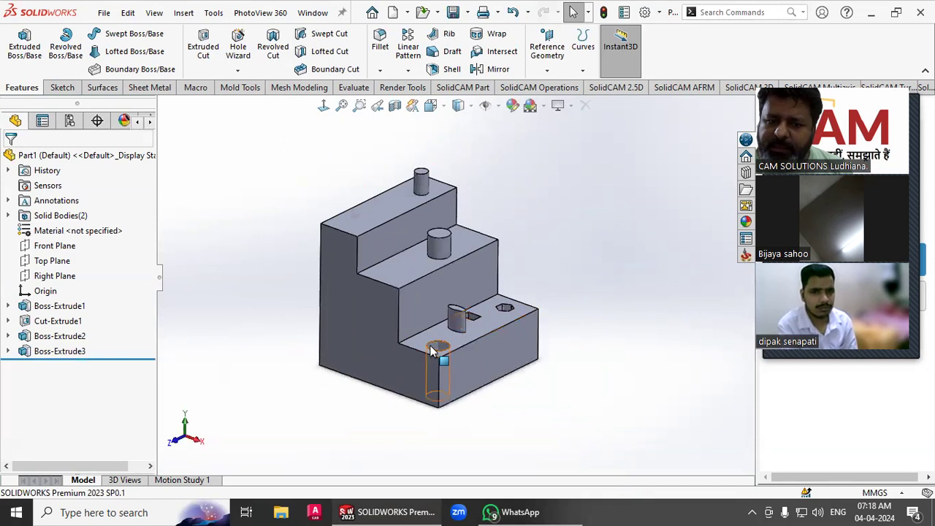
Start a boss-extrude sketch on the middle step's upper face
{"action": "middle_click_drag", "start_coordinate": [500, 274], "coordinate": [468, 292]}
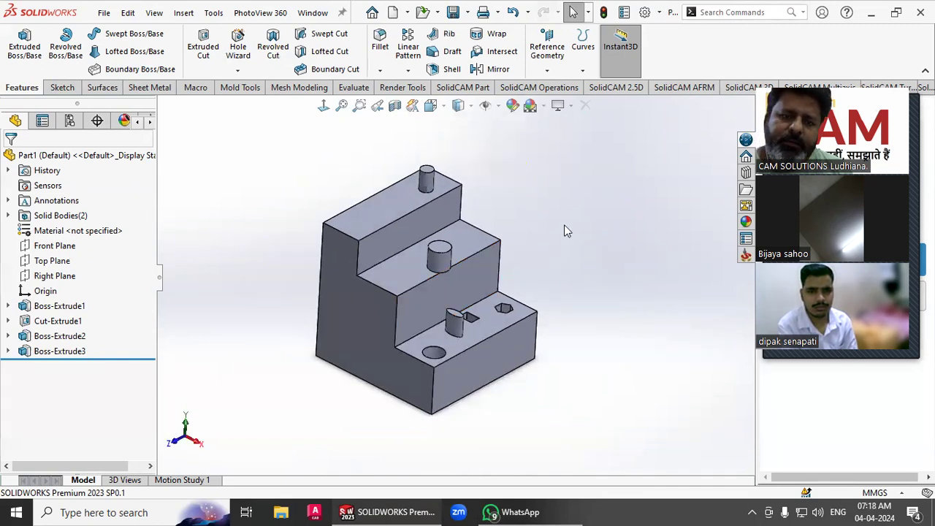
{"action": "left_click", "coordinate": [30, 58]}
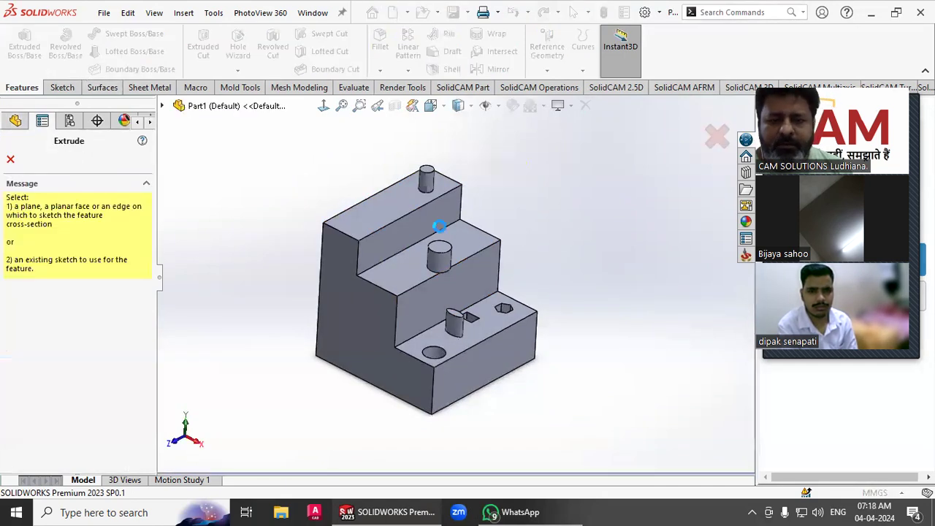
{"action": "left_click", "coordinate": [480, 255]}
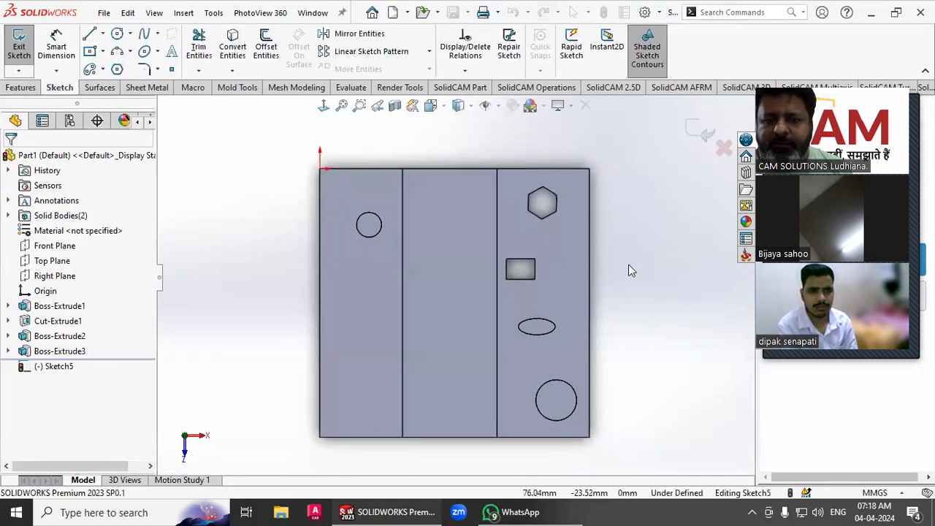
{"action": "key", "text": "ctrl+7"}
{"action": "scroll", "coordinate": [573, 271], "scroll_direction": "down", "scroll_amount": 2}
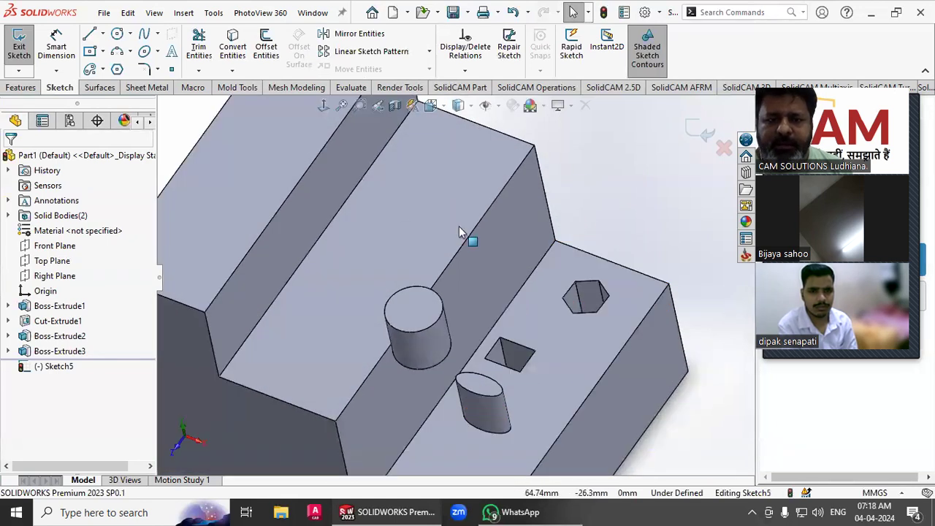
Project the four edges of the rectangular hole on the lowest step into the sketch with Convert Entities
{"action": "left_click", "coordinate": [233, 47]}
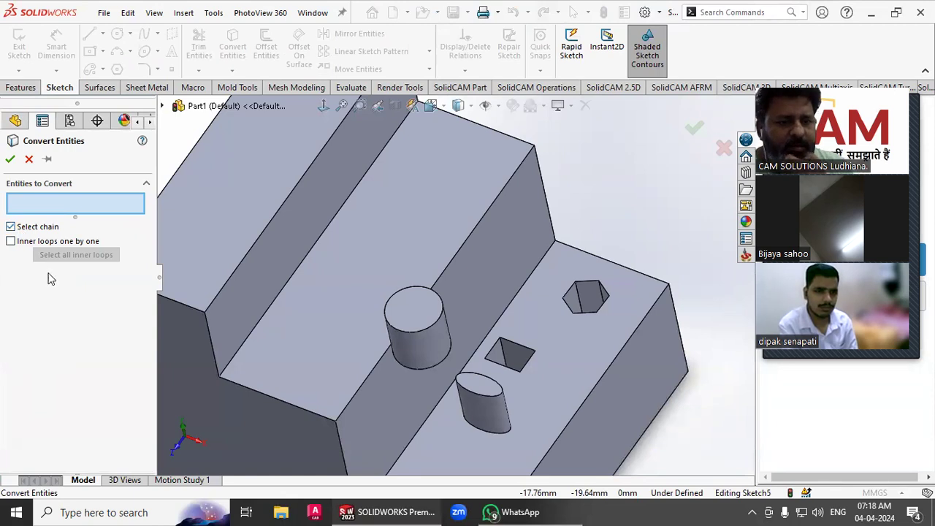
{"action": "left_click", "coordinate": [516, 350]}
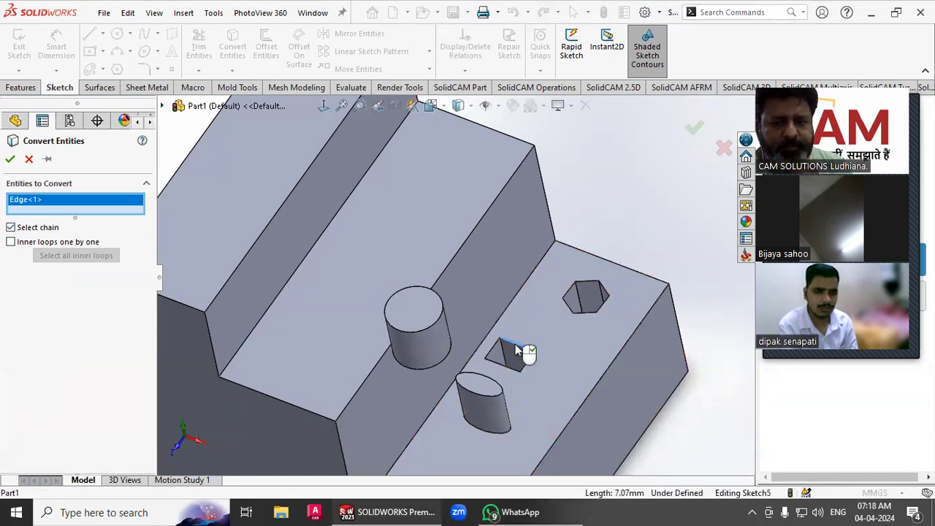
{"action": "left_click", "coordinate": [489, 351]}
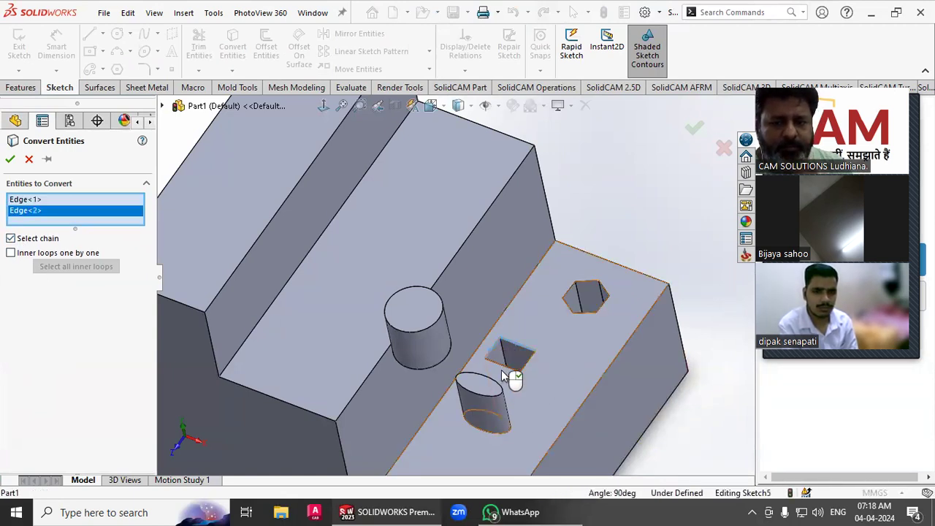
{"action": "left_click", "coordinate": [502, 372]}
{"action": "left_click", "coordinate": [528, 368]}
{"action": "middle_click_drag", "start_coordinate": [538, 374], "coordinate": [545, 303]}
{"action": "left_click", "coordinate": [11, 161]}
{"action": "middle_click_drag", "start_coordinate": [343, 315], "coordinate": [359, 339]}
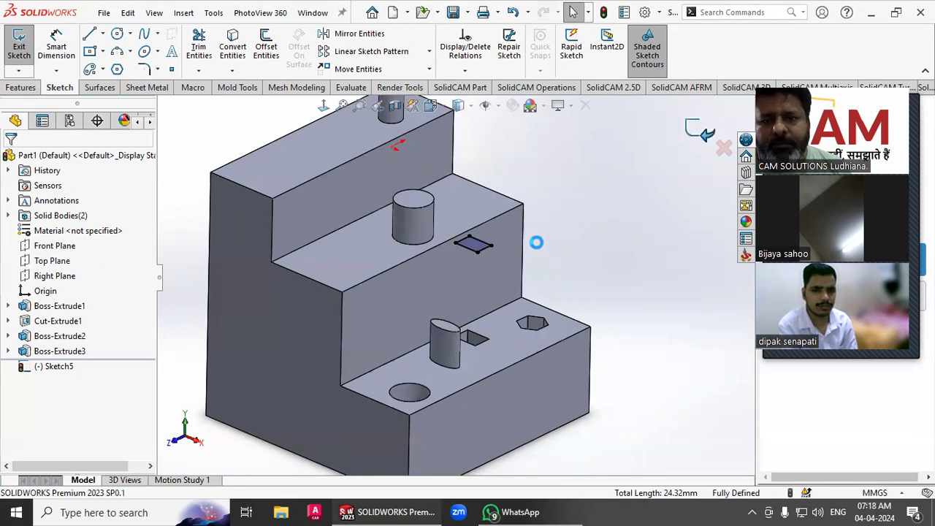
Extrude the converted rectangle 10 mm upward as a boss
{"action": "key", "text": "ctrl+8"}
{"action": "key", "text": "e"}
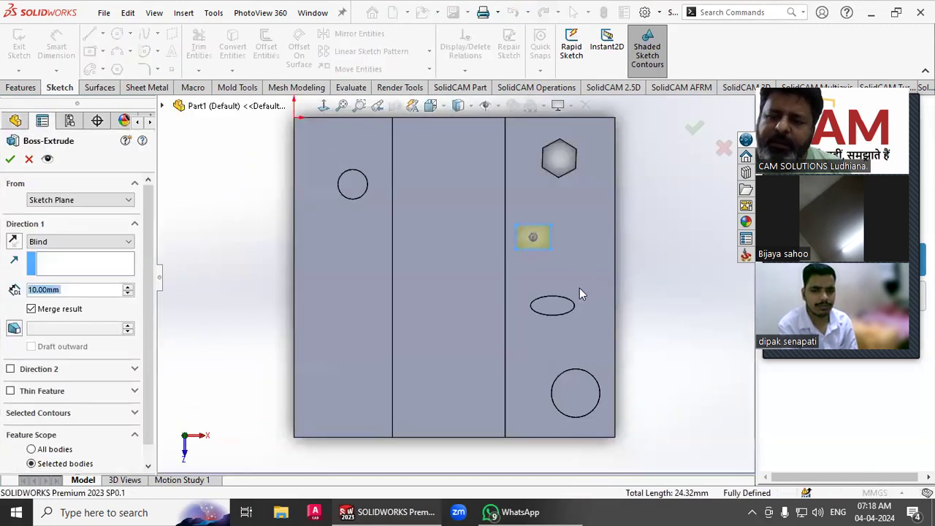
{"action": "middle_click_drag", "start_coordinate": [560, 424], "coordinate": [478, 234]}
{"action": "left_click", "coordinate": [694, 131]}
{"action": "scroll", "coordinate": [661, 292], "scroll_direction": "down", "scroll_amount": 5}
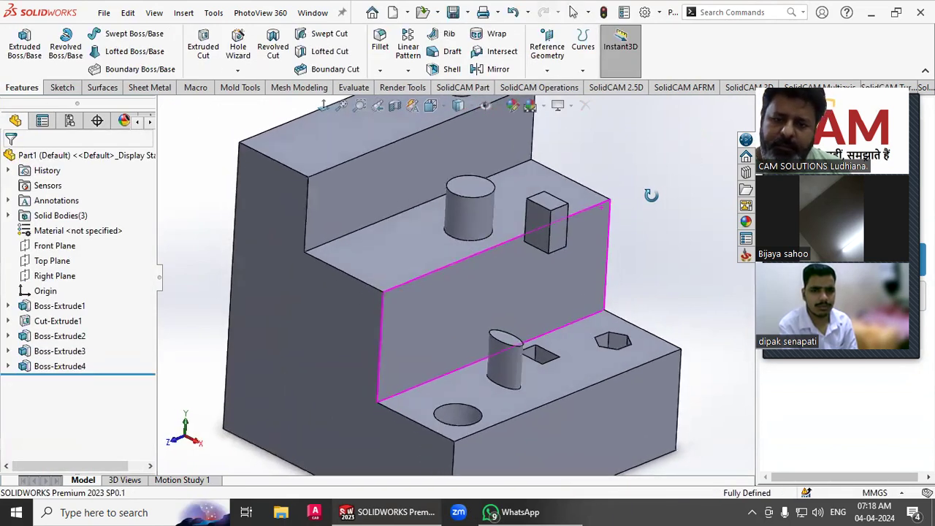
{"action": "scroll", "coordinate": [687, 393], "scroll_direction": "up", "scroll_amount": 6}
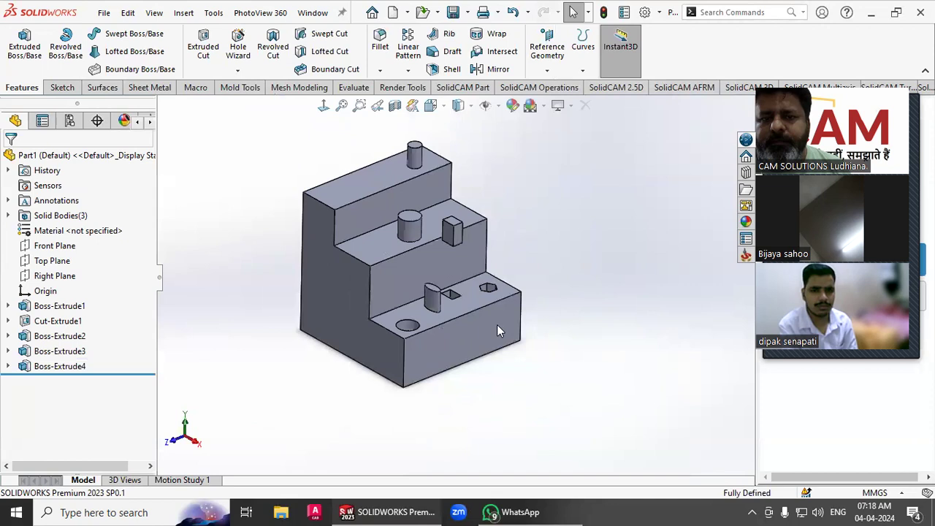
{"action": "scroll", "coordinate": [343, 271], "scroll_direction": "down", "scroll_amount": 1}
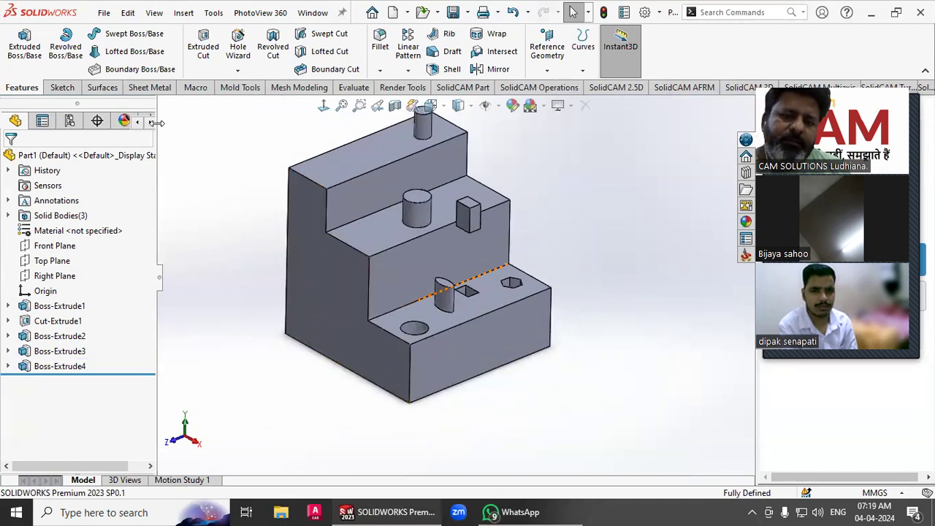
Start a boss-extrude sketch on the highest step's upper face and begin Convert Entities for the hexagonal hole
{"action": "left_click", "coordinate": [24, 45]}
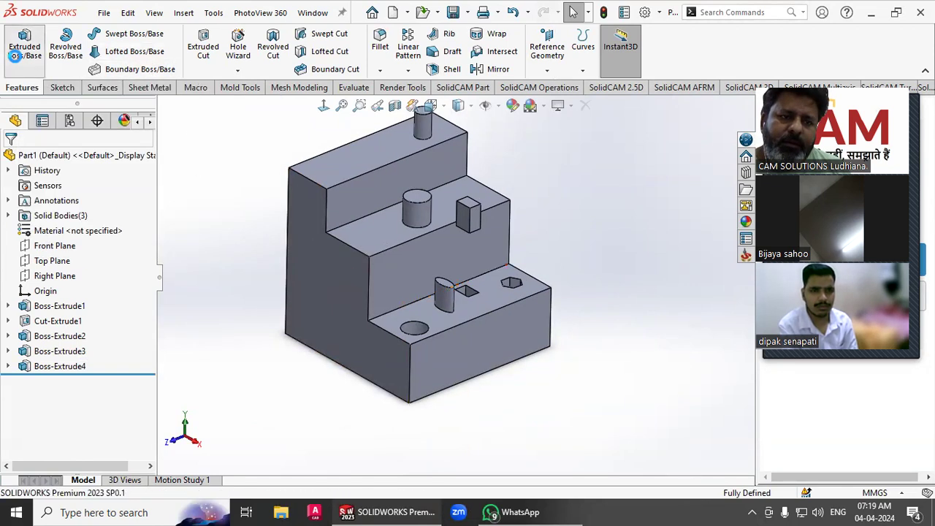
{"action": "left_click", "coordinate": [367, 163]}
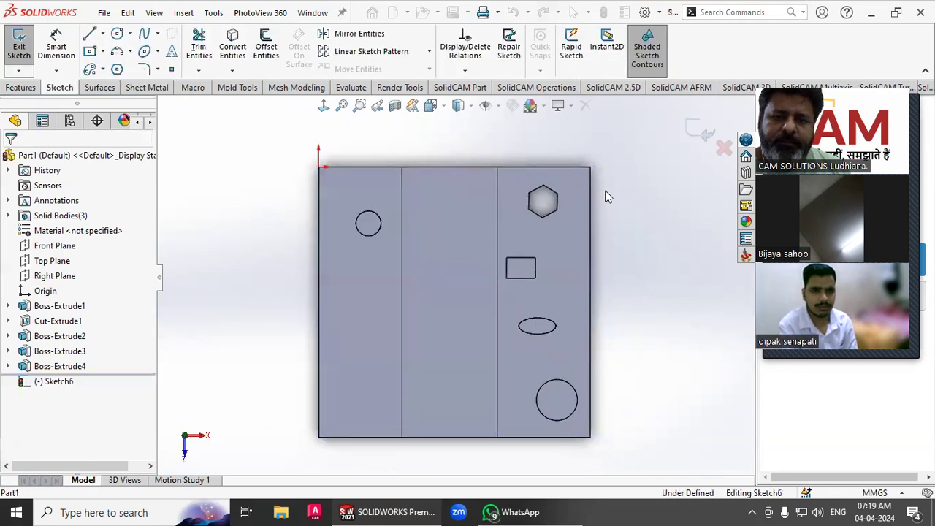
{"action": "left_click", "coordinate": [232, 48]}
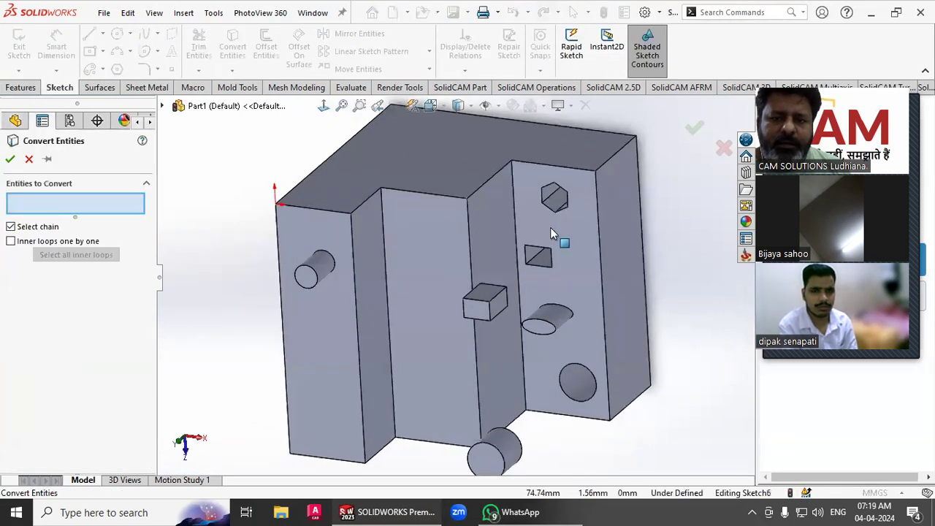
{"action": "left_click", "coordinate": [559, 193]}
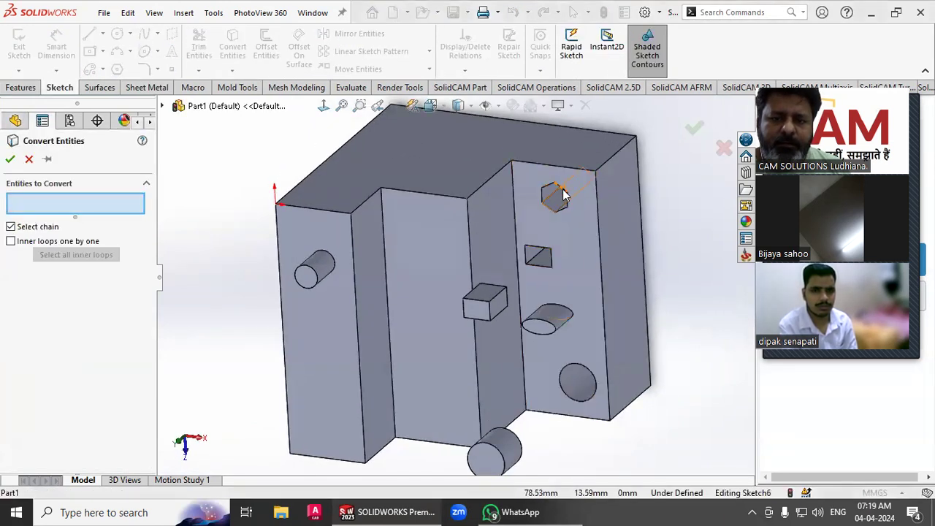
{"action": "left_click", "coordinate": [572, 192]}
{"action": "scroll", "coordinate": [567, 196], "scroll_direction": "down", "scroll_amount": 5}
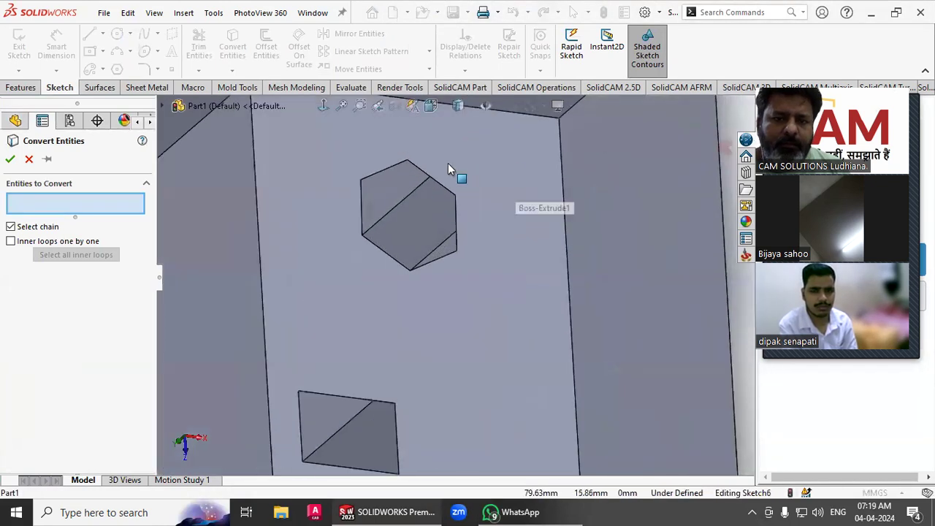
{"action": "left_click", "coordinate": [439, 189]}
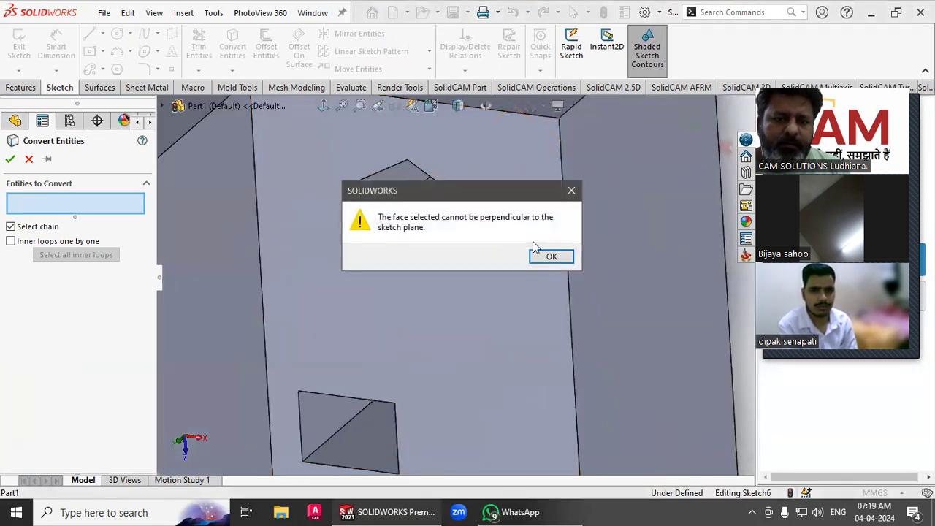
{"action": "left_click", "coordinate": [552, 258]}
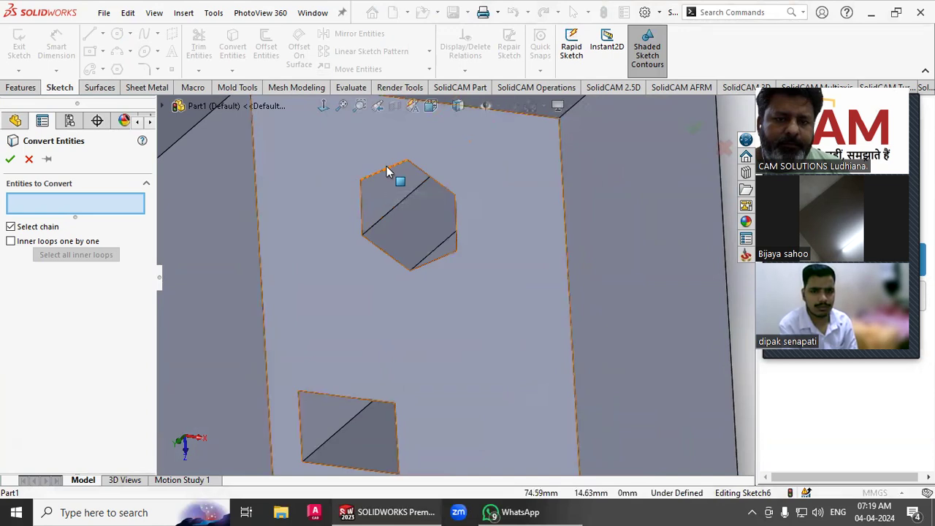
Project all six edges of the lowest step's hexagonal hole into the current sketch
{"action": "left_click", "coordinate": [386, 169]}
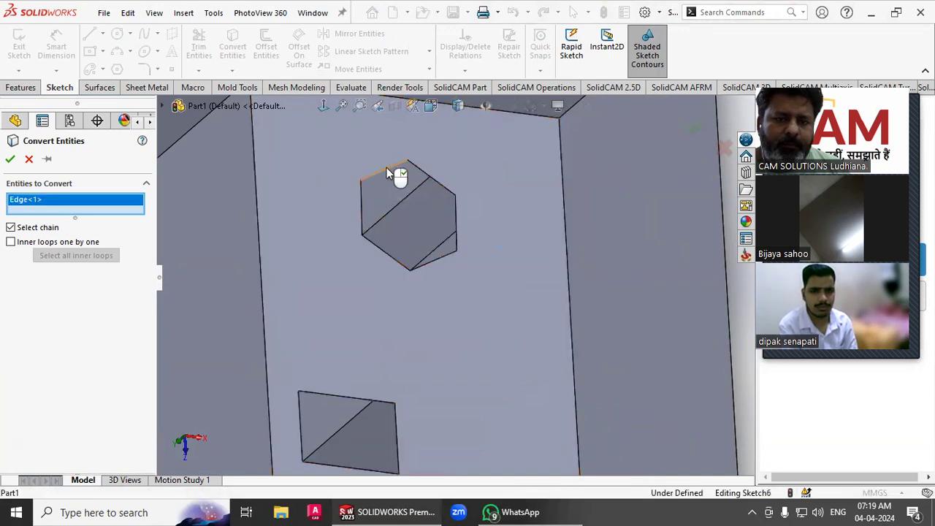
{"action": "left_click", "coordinate": [361, 217]}
{"action": "left_click", "coordinate": [392, 257]}
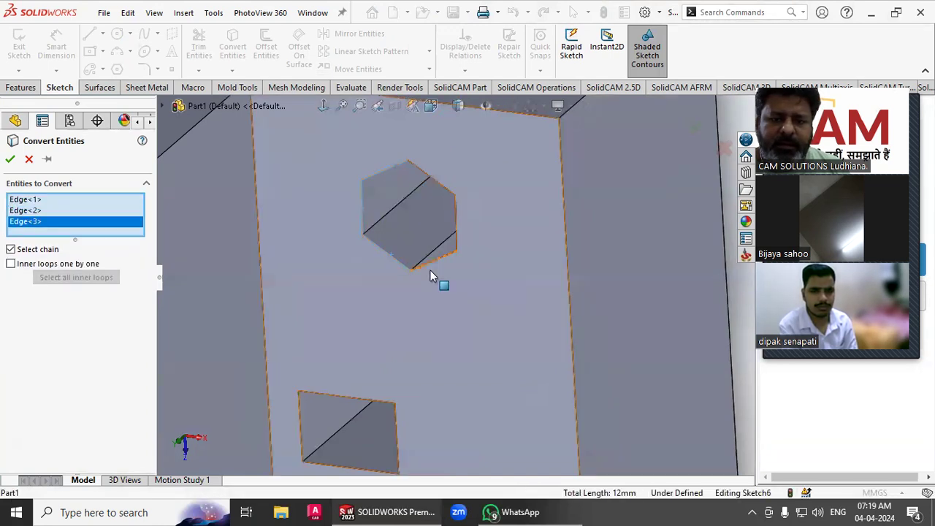
{"action": "left_click", "coordinate": [434, 269]}
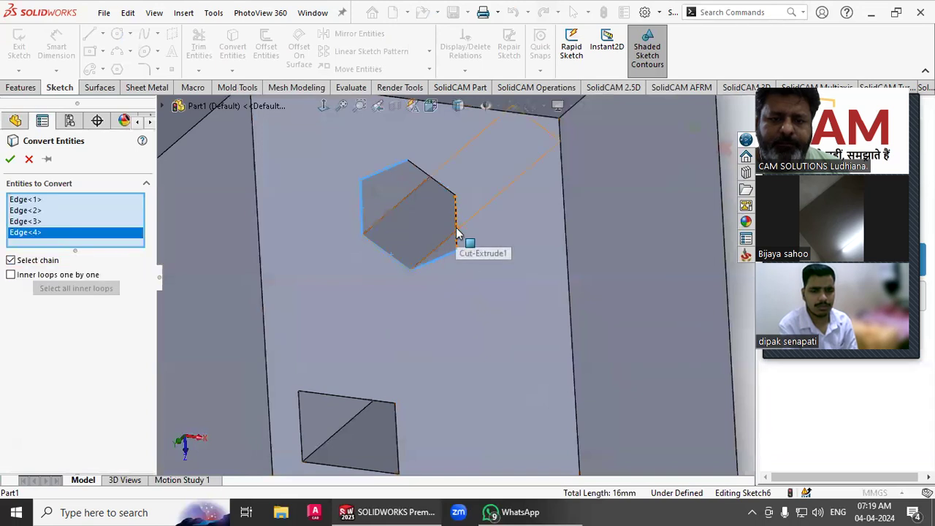
{"action": "left_click", "coordinate": [458, 236]}
{"action": "left_click", "coordinate": [435, 184]}
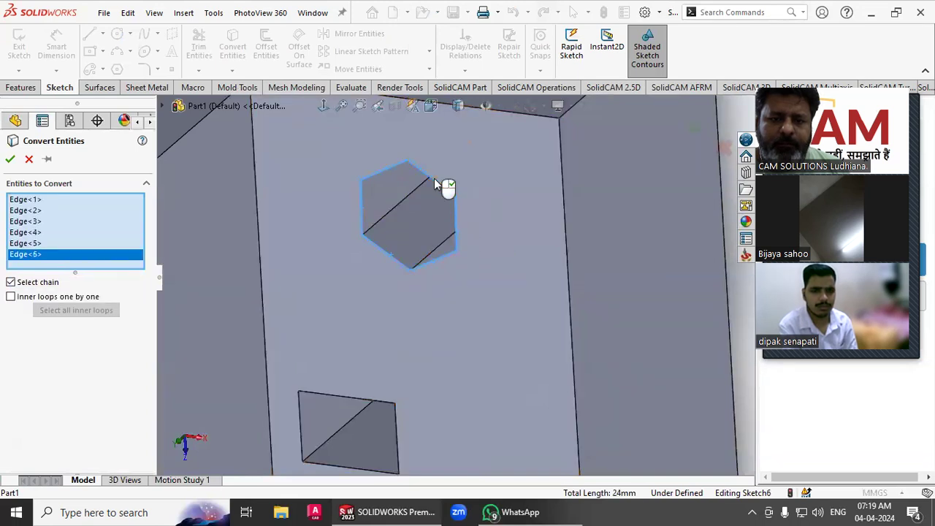
{"action": "left_click", "coordinate": [10, 159]}
{"action": "scroll", "coordinate": [438, 286], "scroll_direction": "up", "scroll_amount": 10}
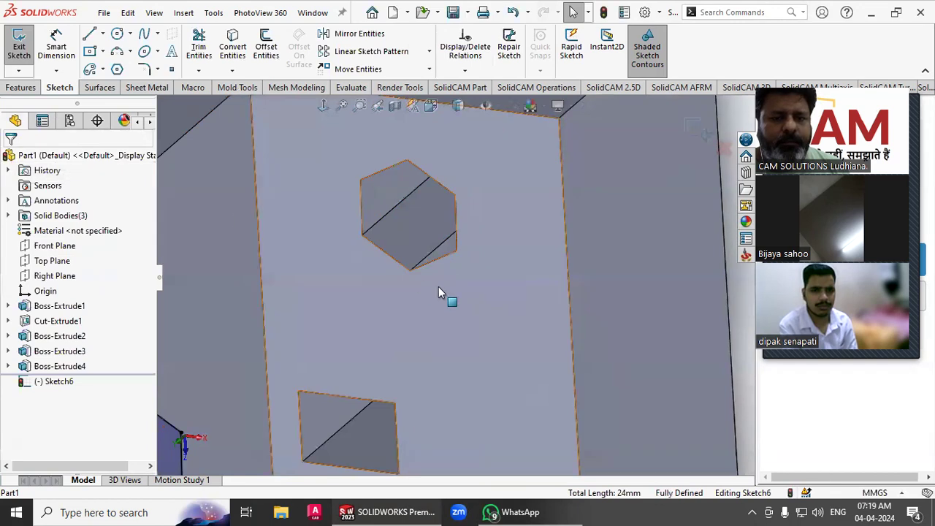
{"action": "middle_click_drag", "start_coordinate": [440, 290], "coordinate": [421, 143]}
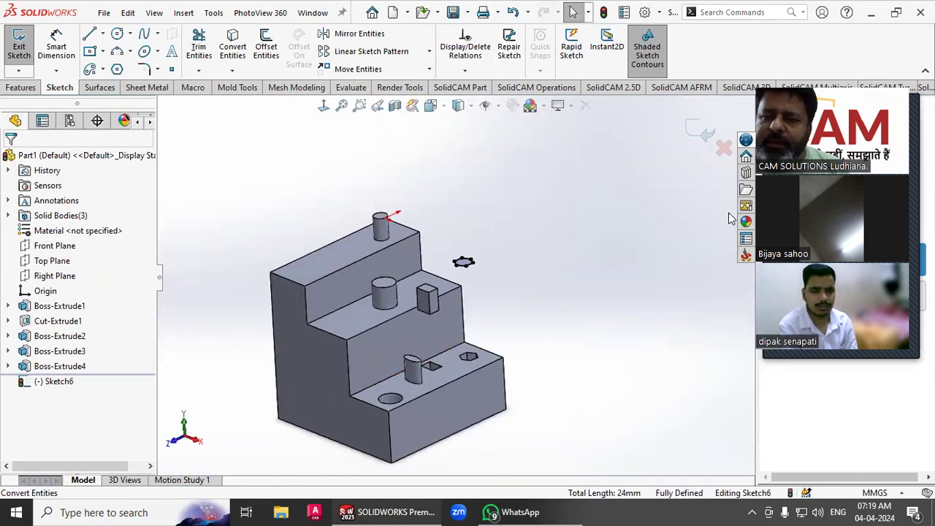
Extrude the converted hexagon as a boss at the height of the highest step
{"action": "key", "text": "e"}
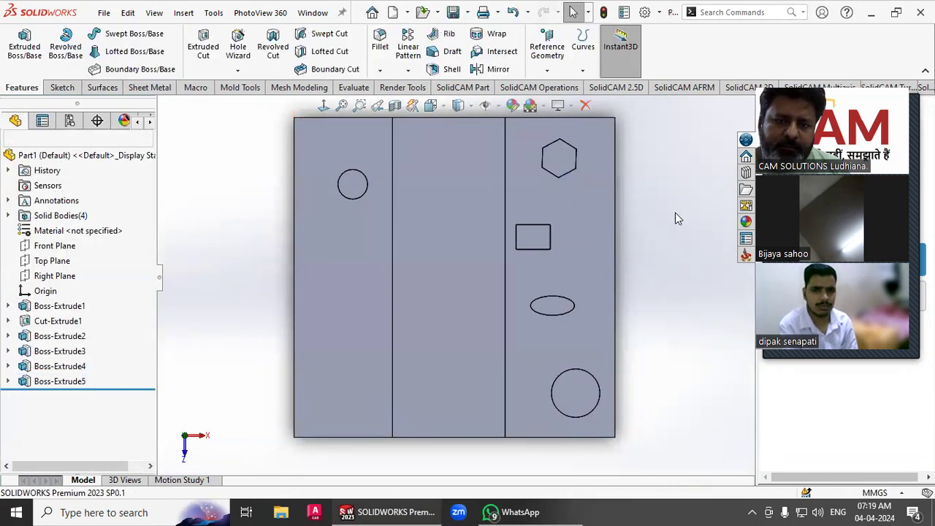
{"action": "middle_click_drag", "start_coordinate": [528, 396], "coordinate": [435, 269]}
{"action": "left_click", "coordinate": [436, 268]}
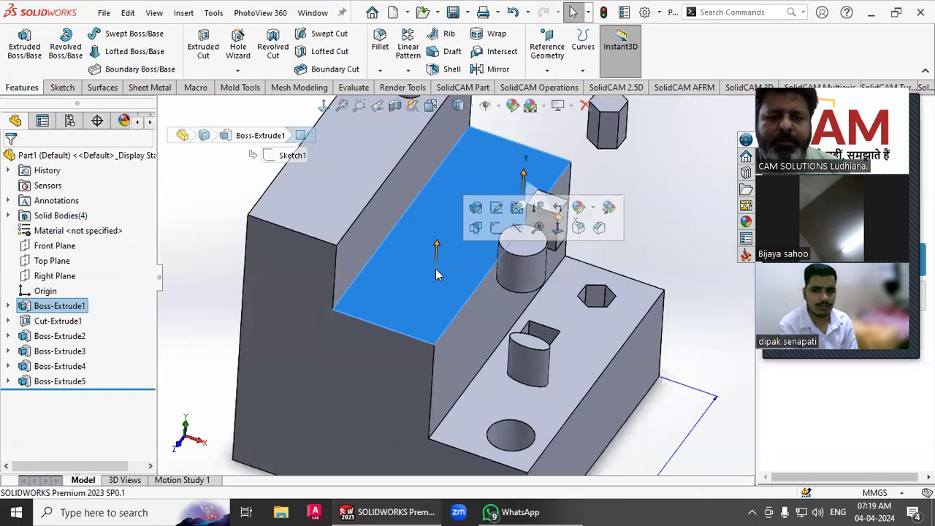
{"action": "left_click", "coordinate": [181, 276]}
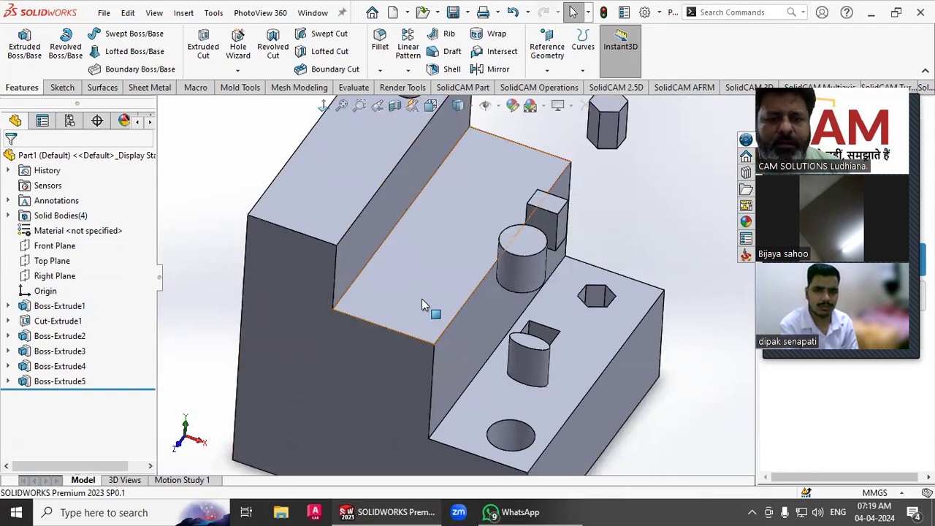
Start a new sketch on the middle step's upper face and convert the face's outline into it
{"action": "left_click", "coordinate": [425, 298]}
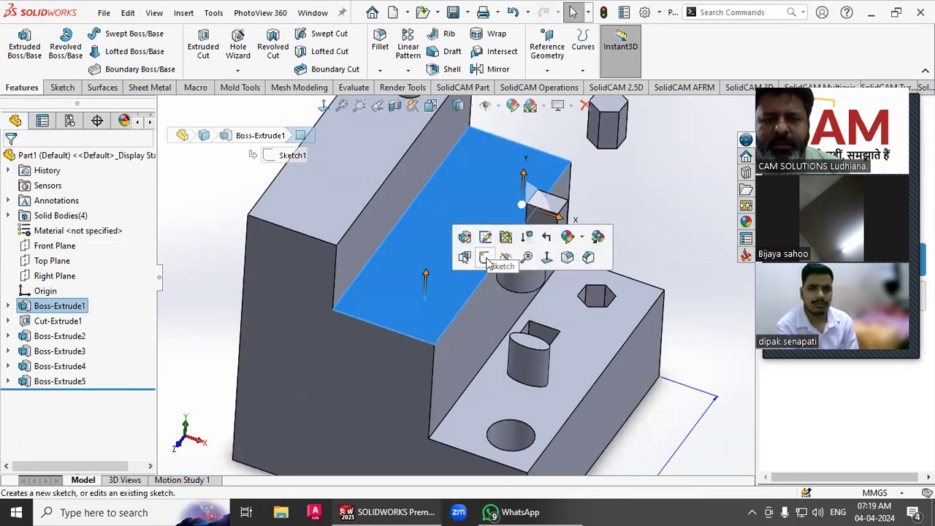
{"action": "left_click", "coordinate": [486, 258]}
{"action": "mouse_move", "coordinate": [299, 338]}
{"action": "middle_mouse_down"}
{"action": "mouse_move", "coordinate": [274, 208]}
{"action": "mouse_move", "coordinate": [276, 255]}
{"action": "middle_mouse_up"}
{"action": "left_click", "coordinate": [412, 285]}
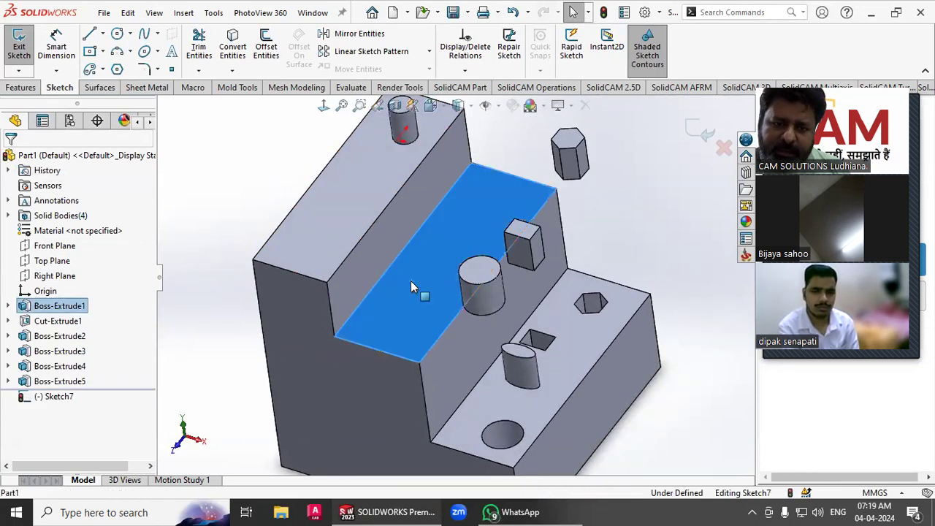
{"action": "left_click", "coordinate": [232, 59]}
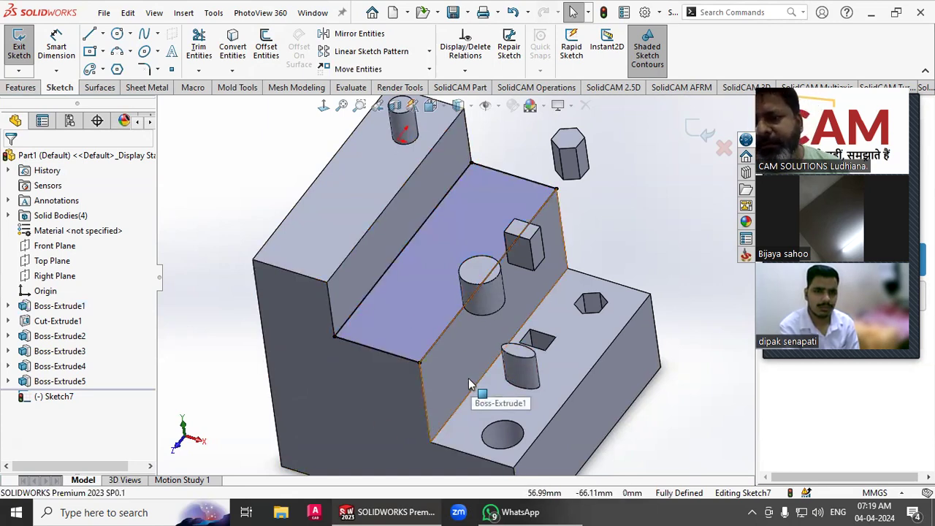
{"action": "middle_click_drag", "start_coordinate": [470, 385], "coordinate": [469, 350]}
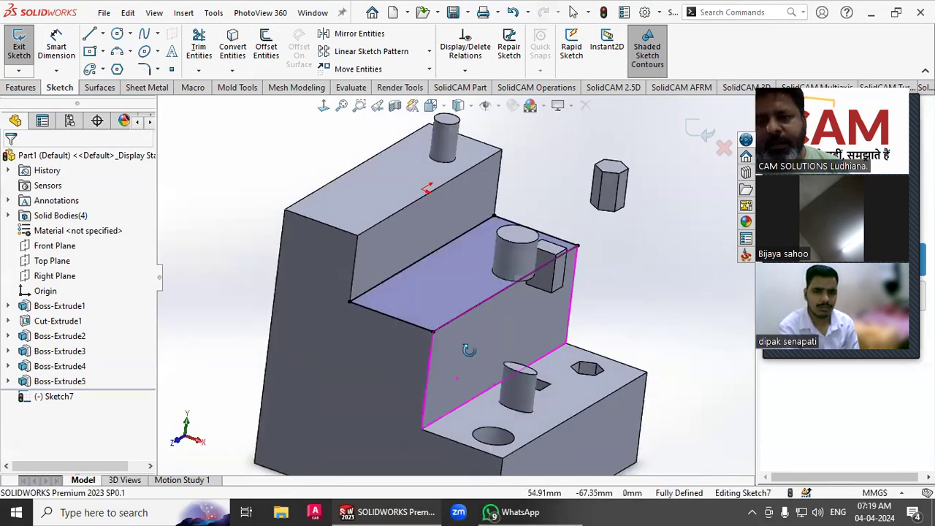
Draw a line across the middle step's upper face between its two long edges and close the sketch
{"action": "left_click", "coordinate": [87, 35]}
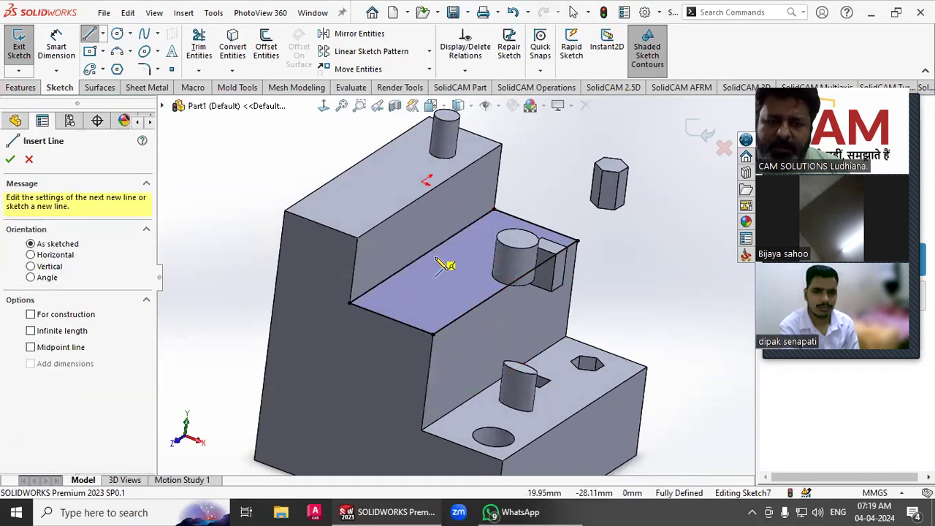
{"action": "left_click", "coordinate": [431, 250]}
{"action": "left_click", "coordinate": [458, 317]}
{"action": "right_click", "coordinate": [462, 319]}
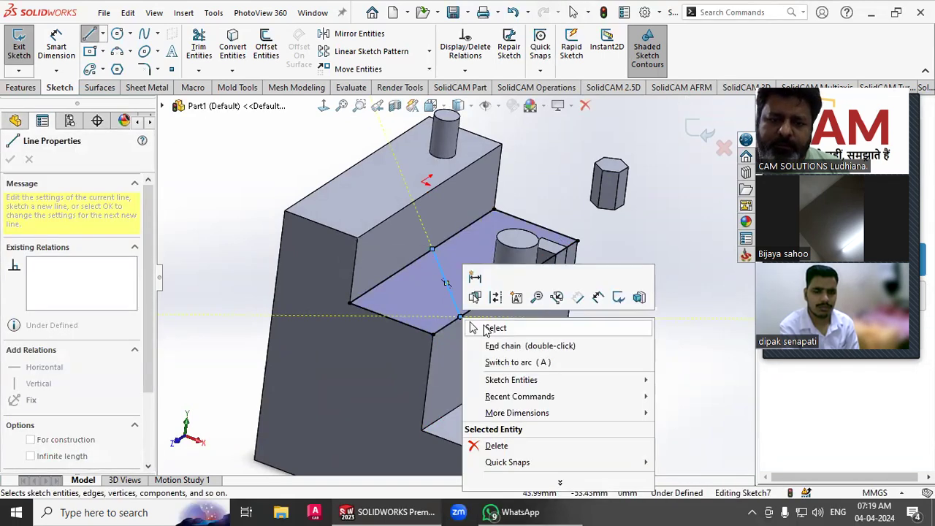
{"action": "left_click", "coordinate": [475, 328]}
{"action": "left_click", "coordinate": [700, 130]}
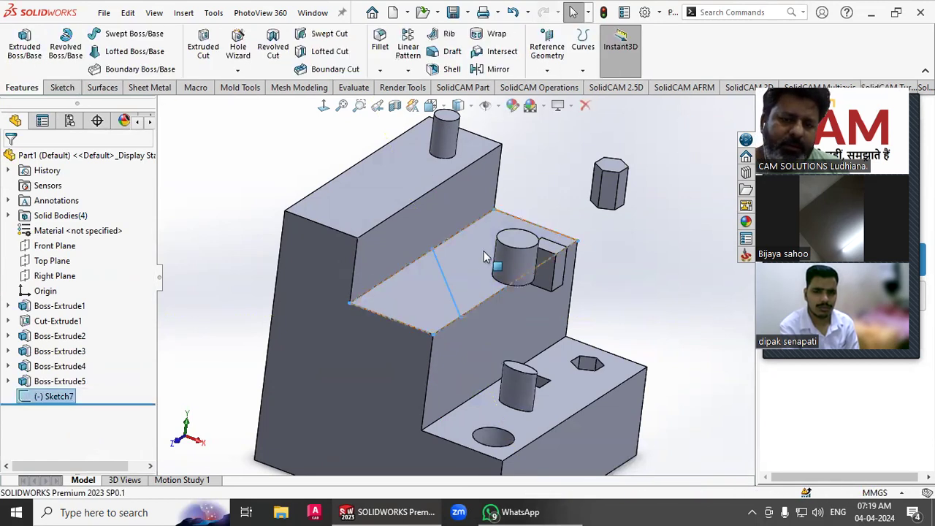
Extrude the region of the middle step's sketch beyond the dividing line upward 7 mm, merged with the block
{"action": "left_click", "coordinate": [24, 43]}
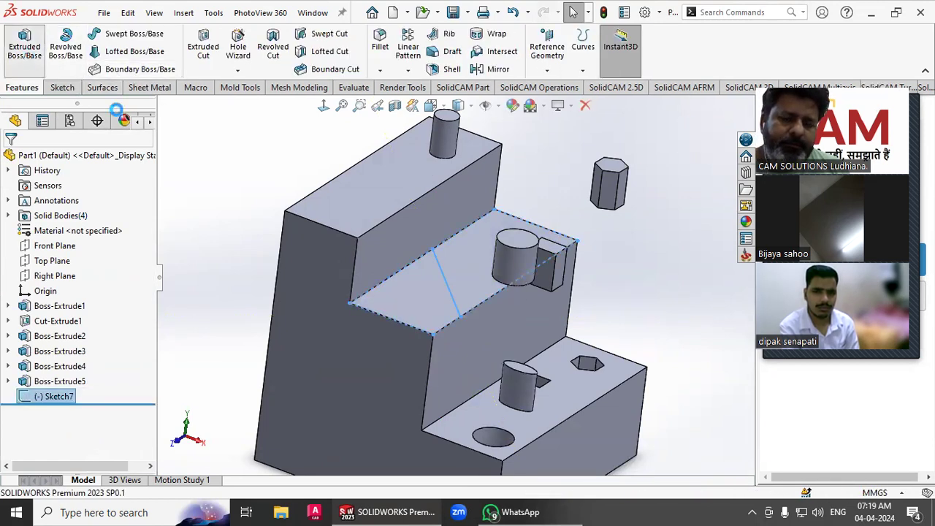
{"action": "left_click", "coordinate": [451, 277]}
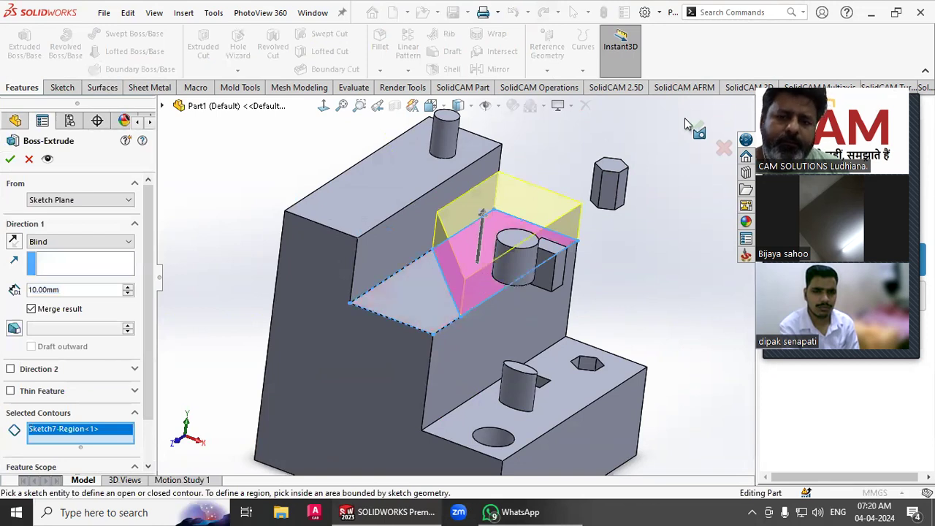
{"action": "left_click_drag", "start_coordinate": [481, 221], "coordinate": [480, 238]}
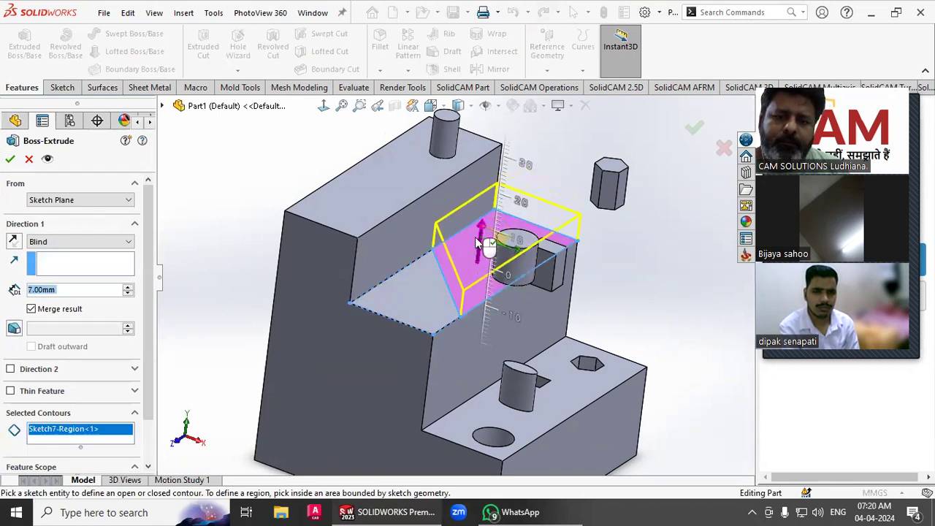
{"action": "left_click", "coordinate": [477, 238]}
{"action": "left_click", "coordinate": [479, 251]}
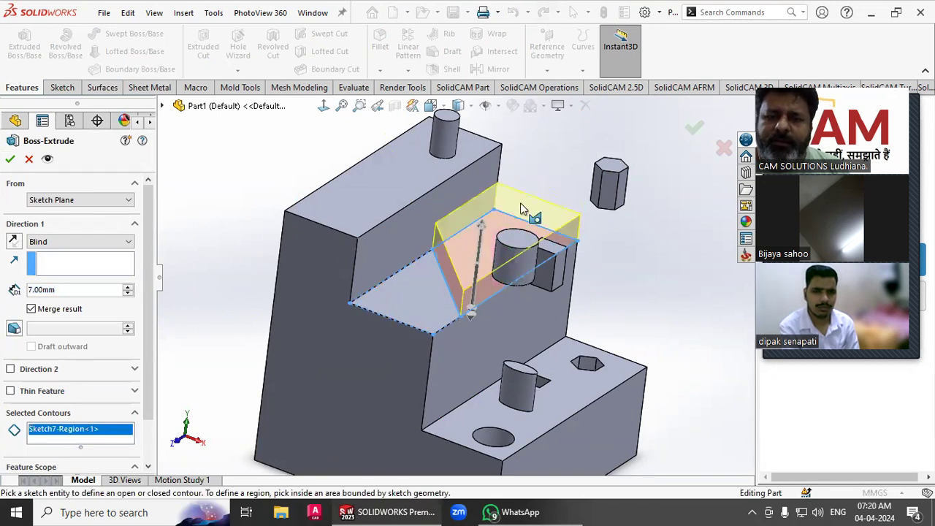
{"action": "left_click", "coordinate": [694, 122]}
{"action": "left_click", "coordinate": [684, 269]}
{"action": "middle_click_drag", "start_coordinate": [684, 269], "coordinate": [638, 287]}
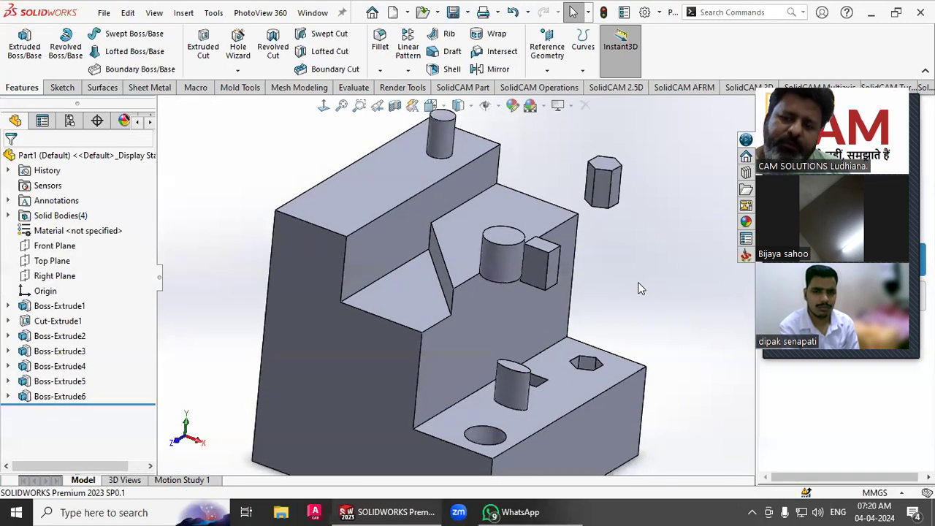
Start a boss sketch on the block's stepped side face and convert the face's outline into it
{"action": "key", "text": "ctrl+7"}
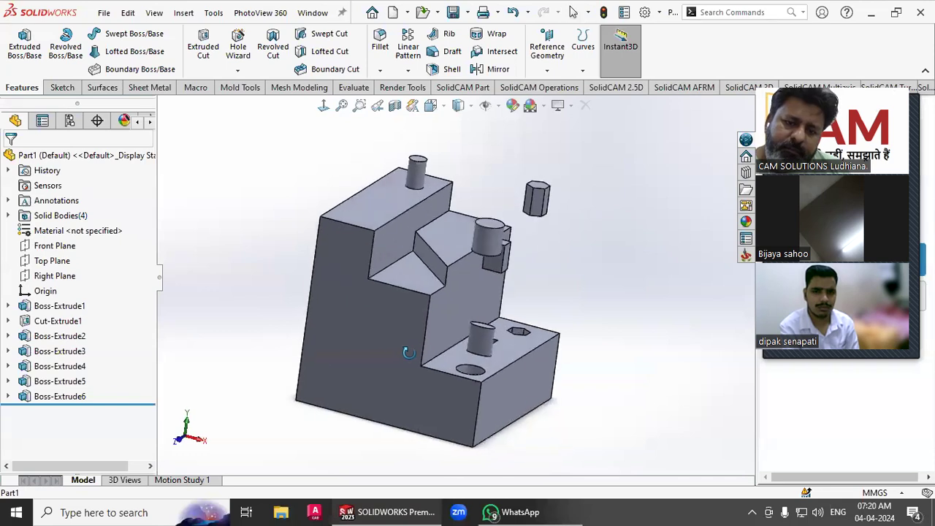
{"action": "left_click", "coordinate": [24, 45]}
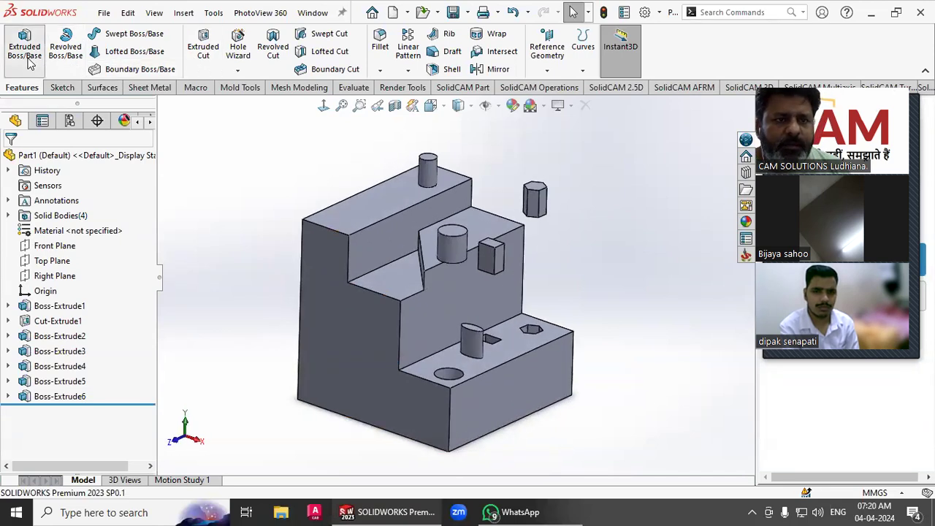
{"action": "left_click", "coordinate": [341, 294]}
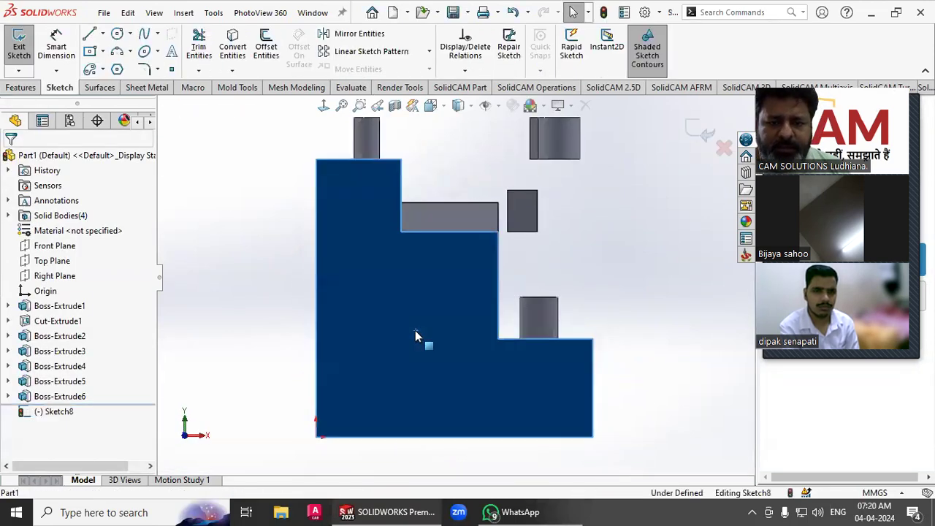
{"action": "key", "text": "ctrl+7"}
{"action": "left_click", "coordinate": [232, 46]}
{"action": "key", "text": "f"}
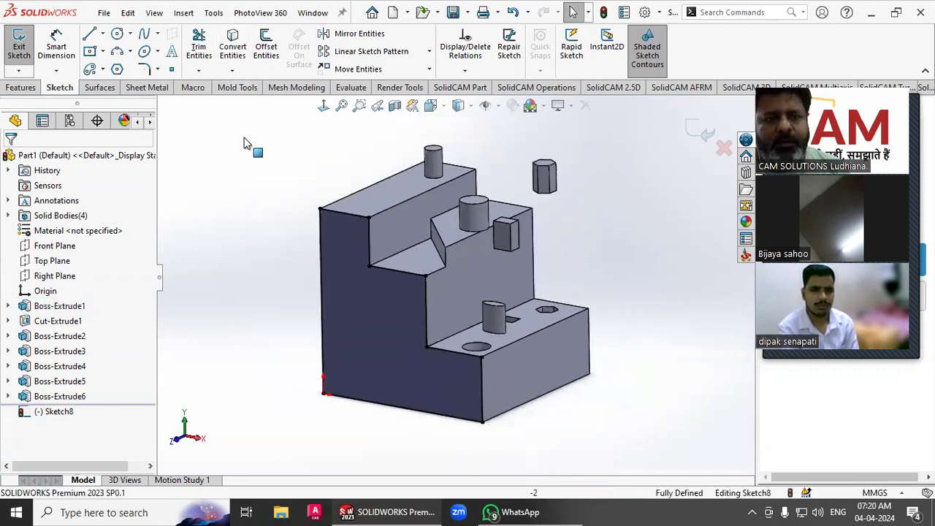
Extrude the converted stepped outline 7 mm outward from the side face
{"action": "left_click", "coordinate": [21, 87]}
{"action": "key", "text": "ctrl+8"}
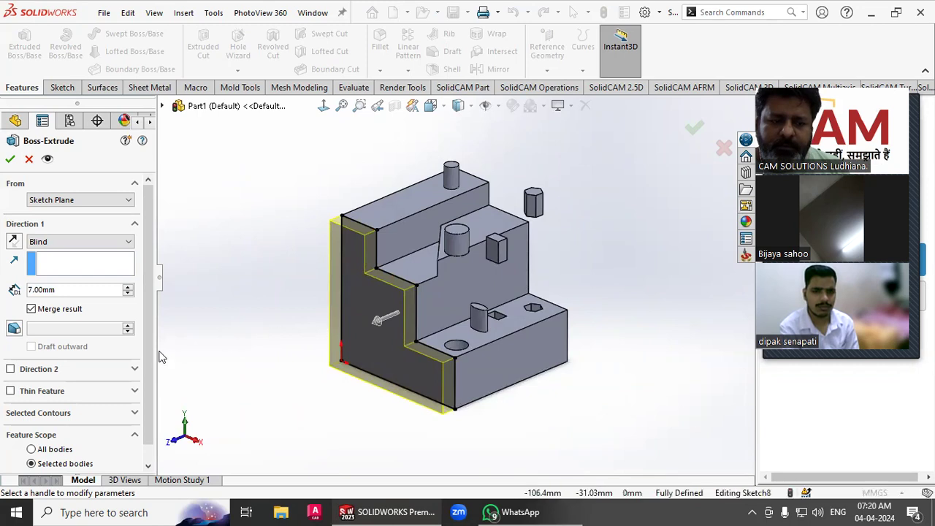
{"action": "scroll", "coordinate": [147, 376], "scroll_direction": "down", "scroll_amount": 2}
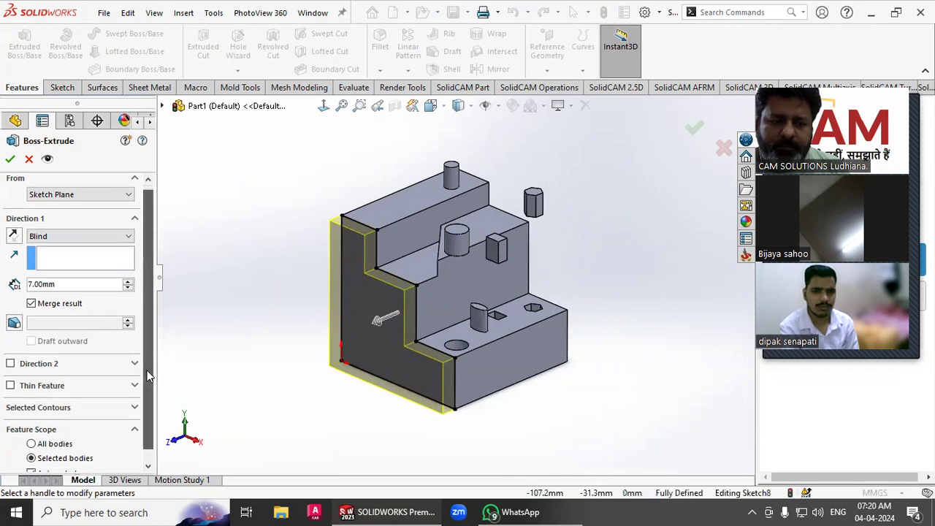
{"action": "left_click", "coordinate": [10, 159]}
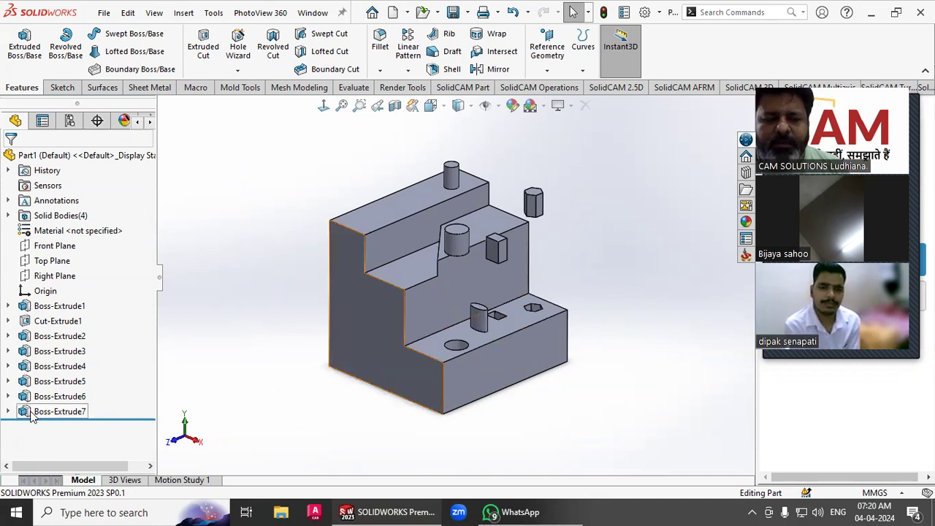
Edit the stepped side extrusion and turn off Merge result so it forms a separate body
{"action": "left_click", "coordinate": [60, 412]}
{"action": "left_click", "coordinate": [44, 370]}
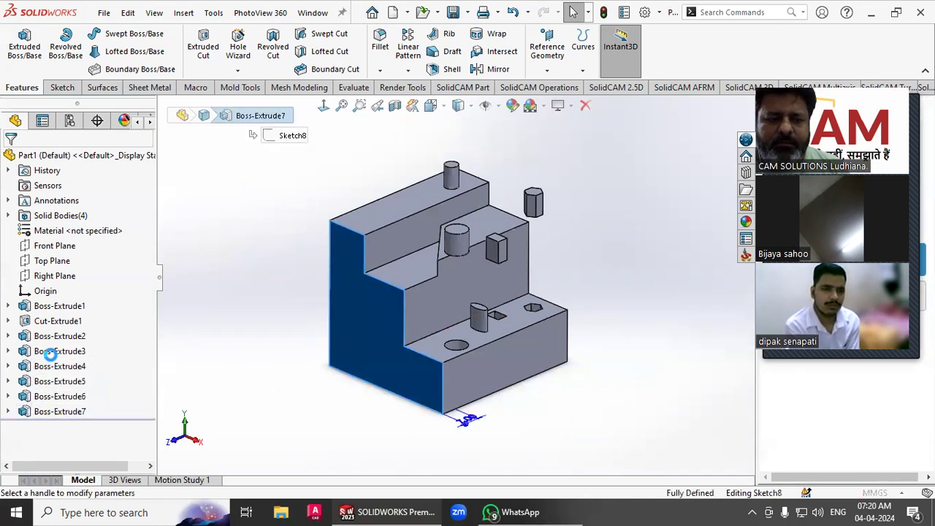
{"action": "left_click", "coordinate": [60, 309]}
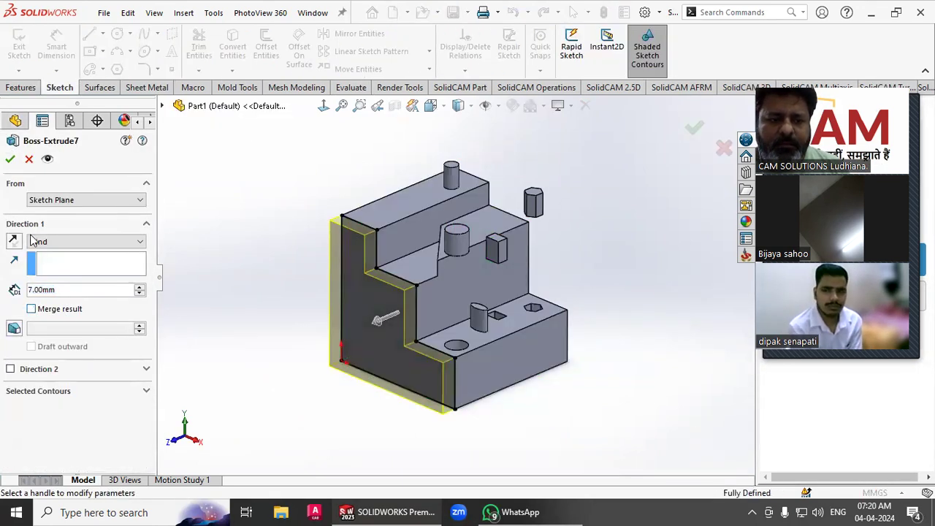
{"action": "left_click", "coordinate": [11, 159]}
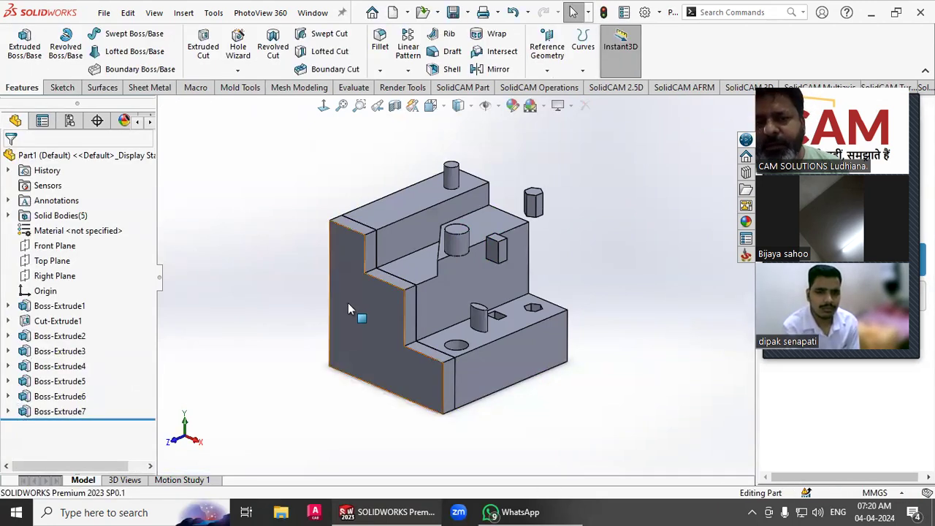
List the part's solid bodies and highlight the side slab and main block to examine them
{"action": "left_click", "coordinate": [8, 216]}
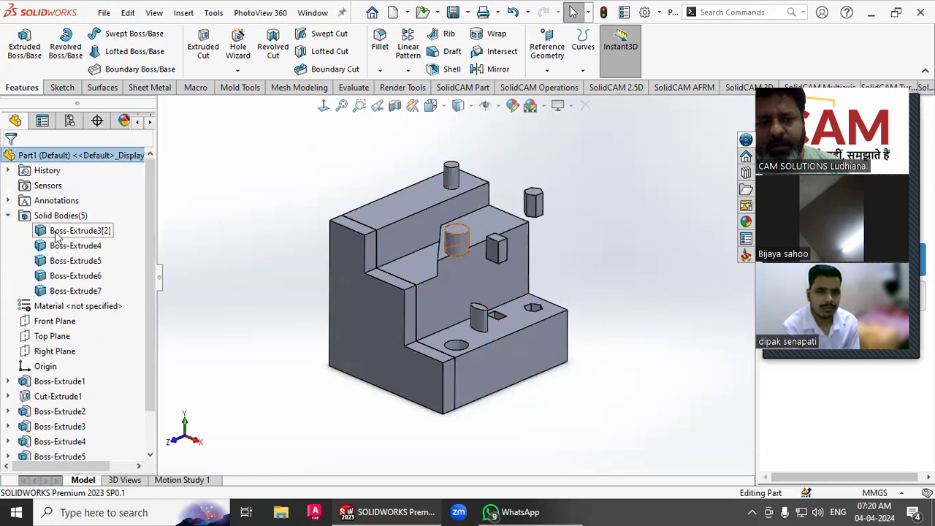
{"action": "left_click", "coordinate": [73, 290]}
{"action": "left_click", "coordinate": [81, 276]}
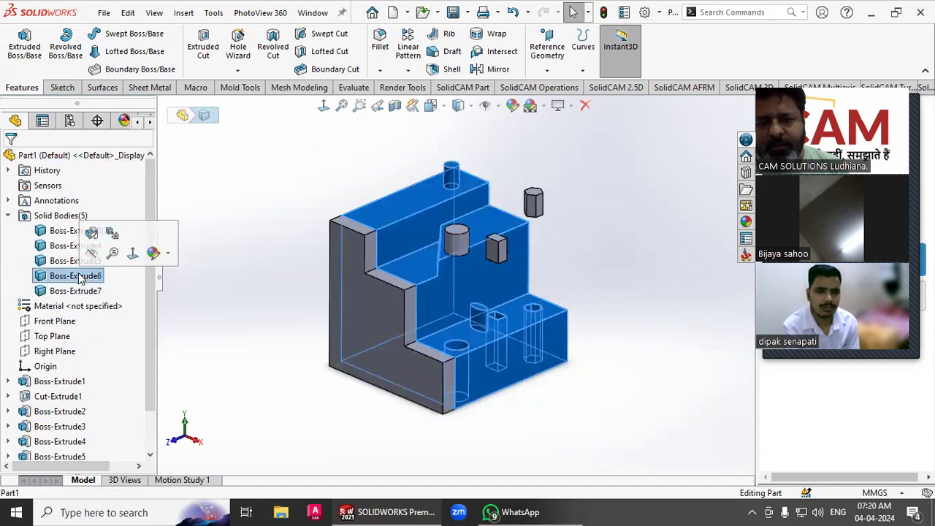
{"action": "left_click", "coordinate": [313, 304]}
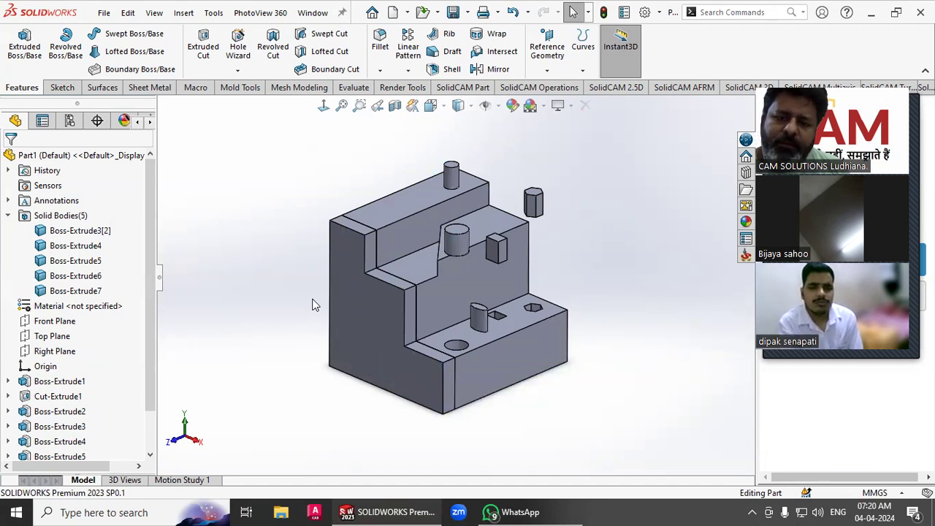
Start a sketch on the lowest step's vertical front face and convert the outline of the highest step's riser face into it
{"action": "left_click", "coordinate": [208, 65]}
{"action": "left_click", "coordinate": [553, 355]}
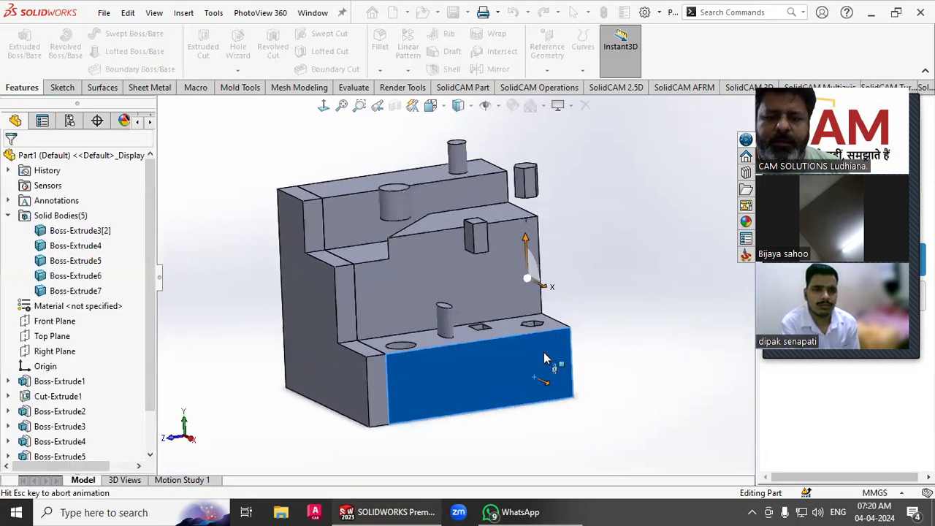
{"action": "key", "text": "ctrl+7"}
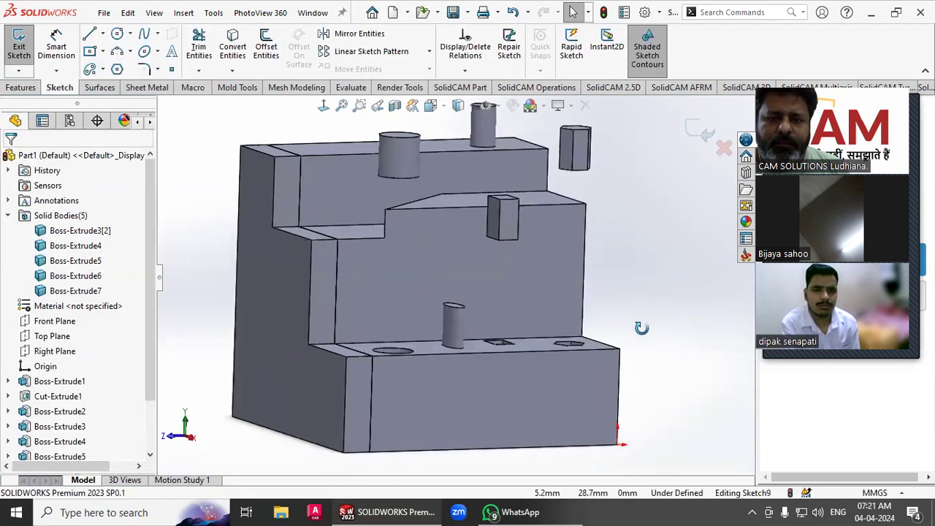
{"action": "left_click", "coordinate": [420, 241]}
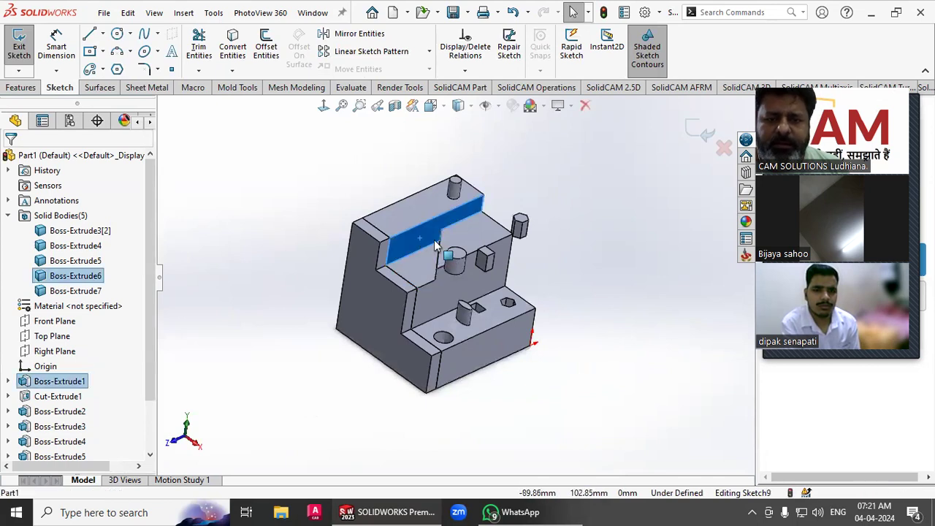
{"action": "left_click", "coordinate": [230, 49]}
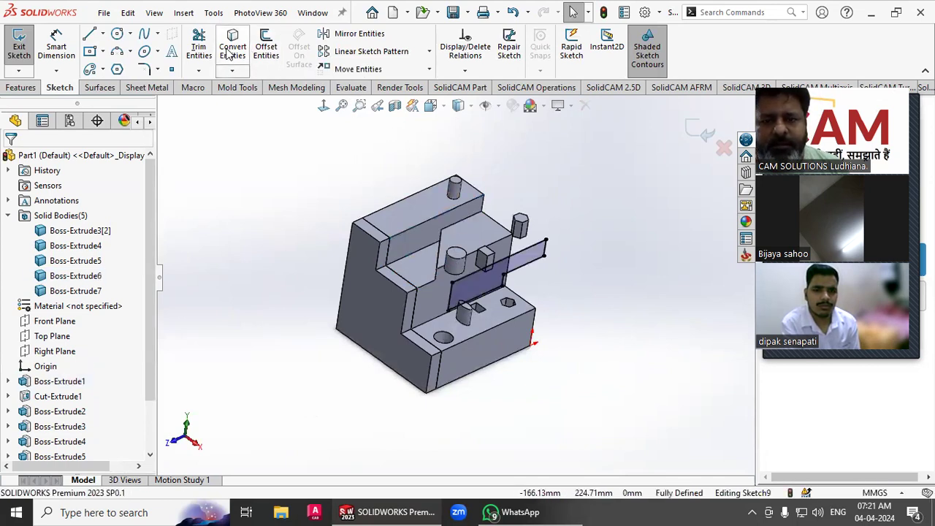
Extrude the converted riser outline 7 mm as a boss with Merge result on
{"action": "middle_click_drag", "start_coordinate": [531, 291], "coordinate": [530, 268]}
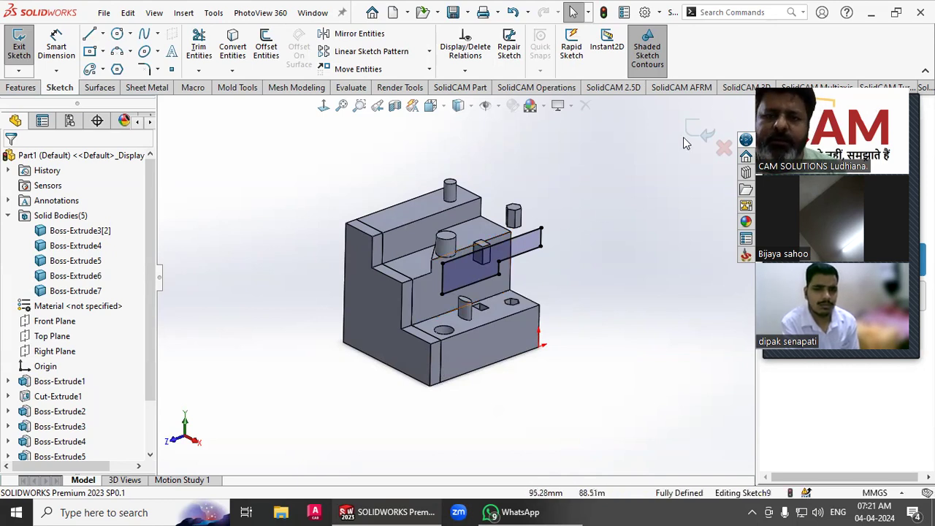
{"action": "key", "text": "ctrl+8"}
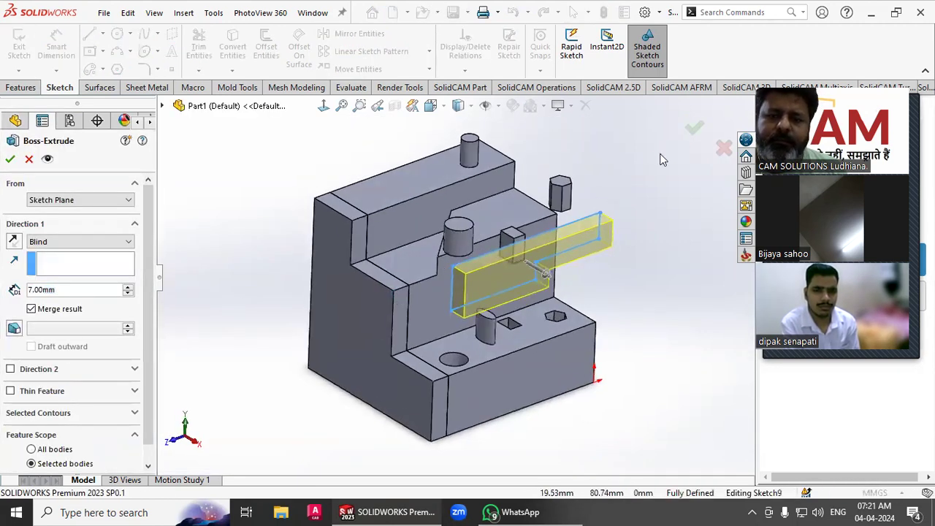
{"action": "left_click", "coordinate": [696, 128]}
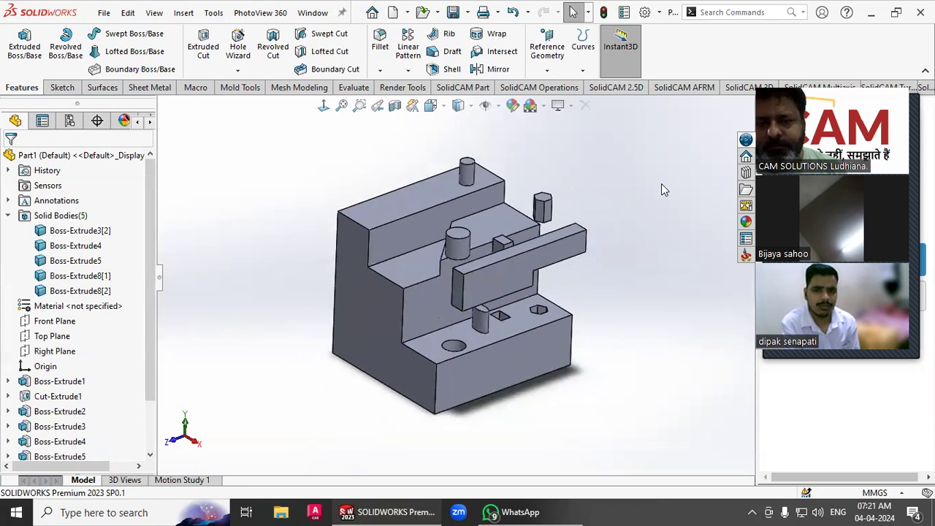
Create a new part document and start an extruded boss sketch on the Top Plane
{"action": "left_click", "coordinate": [103, 13]}
{"action": "left_click", "coordinate": [125, 34]}
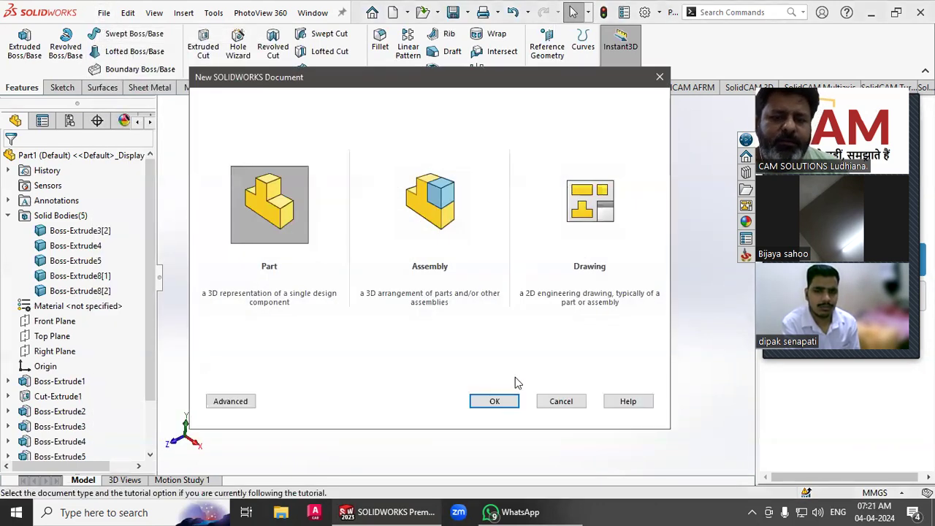
{"action": "left_click", "coordinate": [494, 404]}
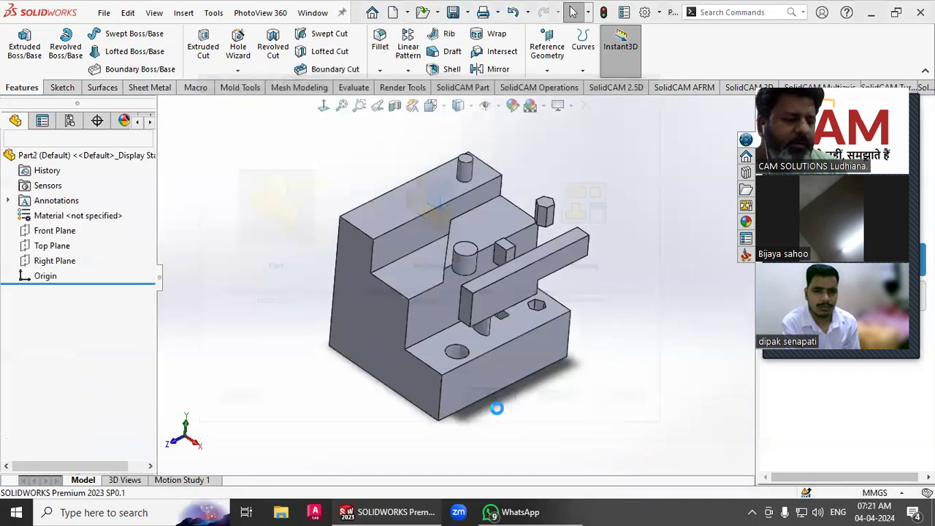
{"action": "left_click", "coordinate": [13, 57]}
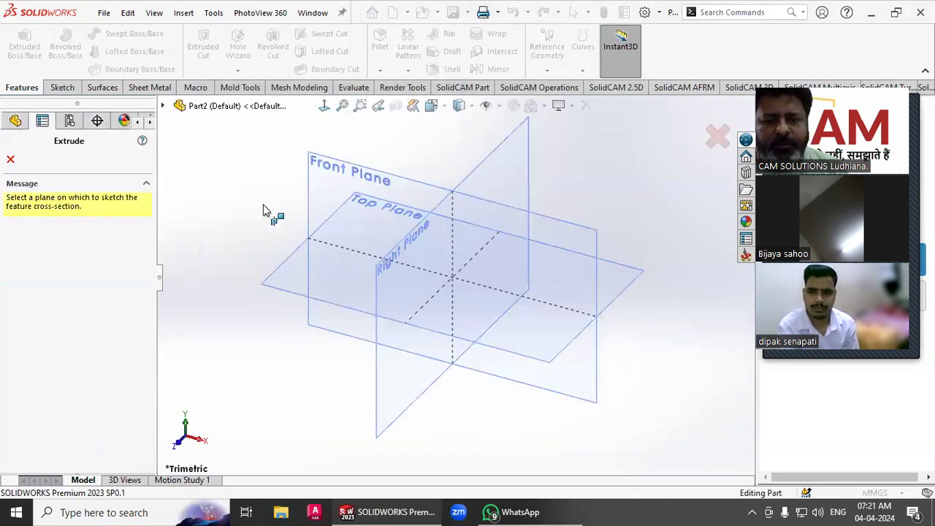
{"action": "left_click", "coordinate": [299, 283]}
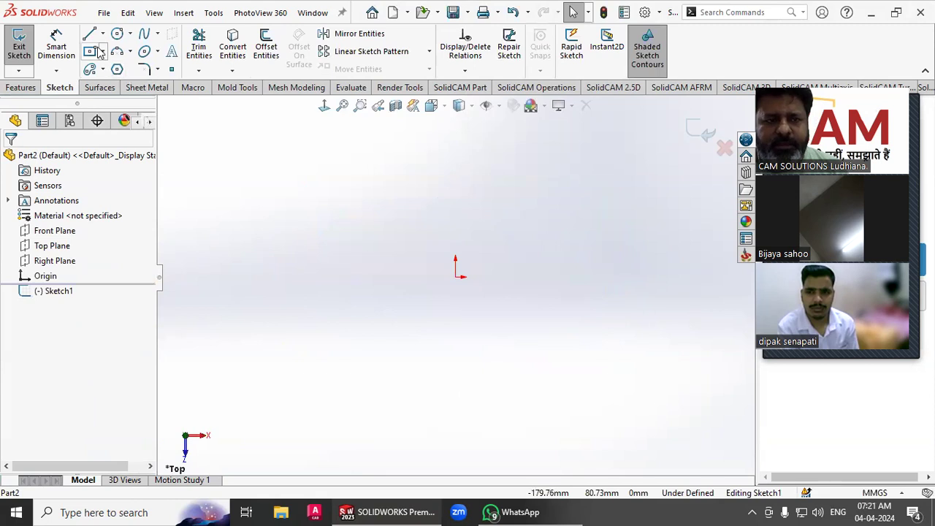
Draw a center rectangle from the origin and extrude it 40 mm downward
{"action": "left_click", "coordinate": [90, 52]}
{"action": "left_click", "coordinate": [455, 276]}
{"action": "left_click", "coordinate": [597, 190]}
{"action": "key", "text": "Escape"}
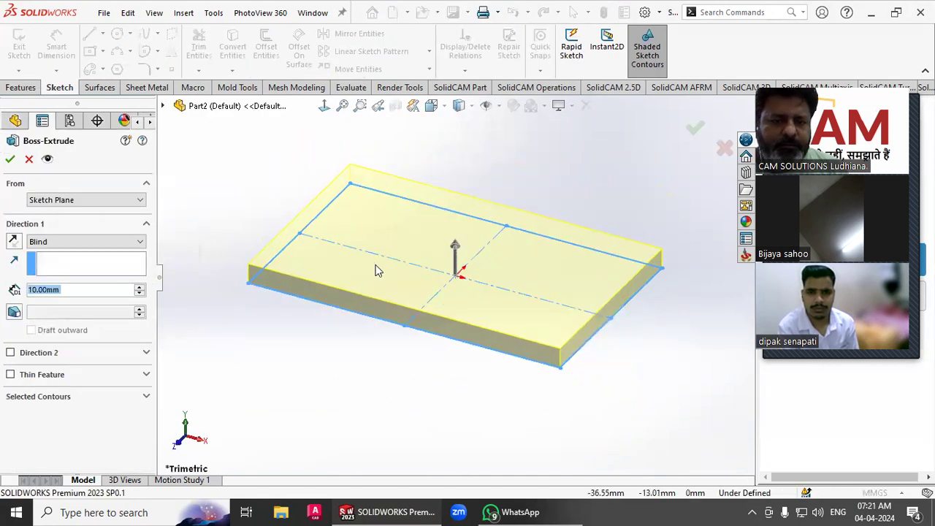
{"action": "left_click_drag", "start_coordinate": [455, 249], "coordinate": [455, 365]}
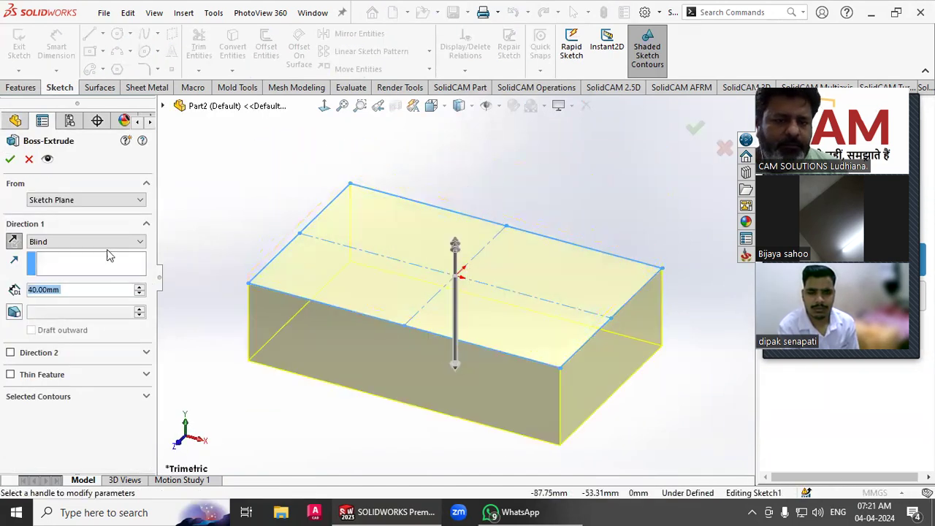
{"action": "left_click", "coordinate": [10, 159]}
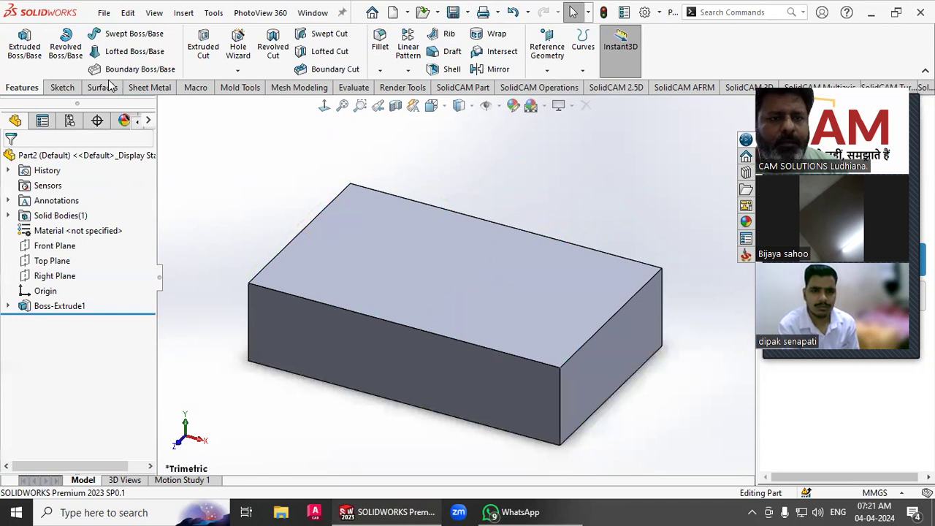
Start an extruded cut sketch on the block's top face and draw a small circle and a larger one about 42 mm in diameter
{"action": "left_click", "coordinate": [203, 46]}
{"action": "left_click", "coordinate": [364, 244]}
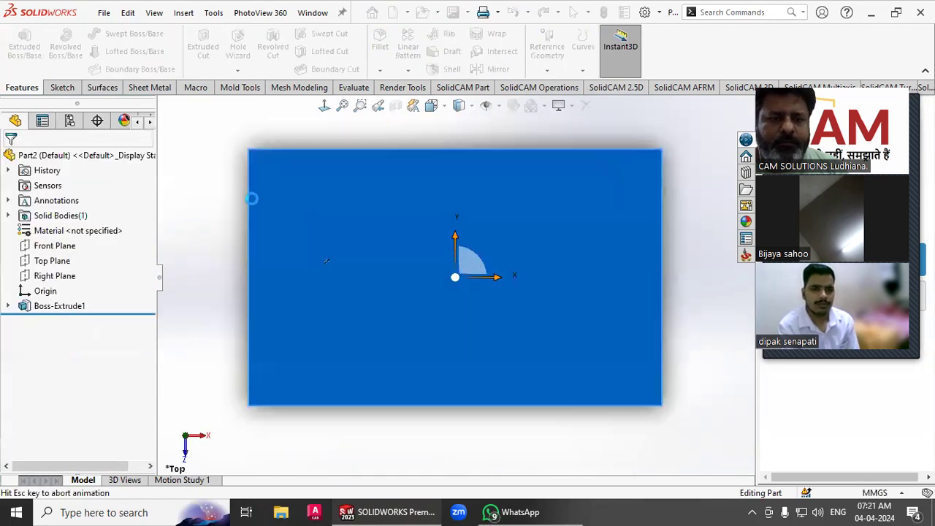
{"action": "left_click", "coordinate": [117, 34]}
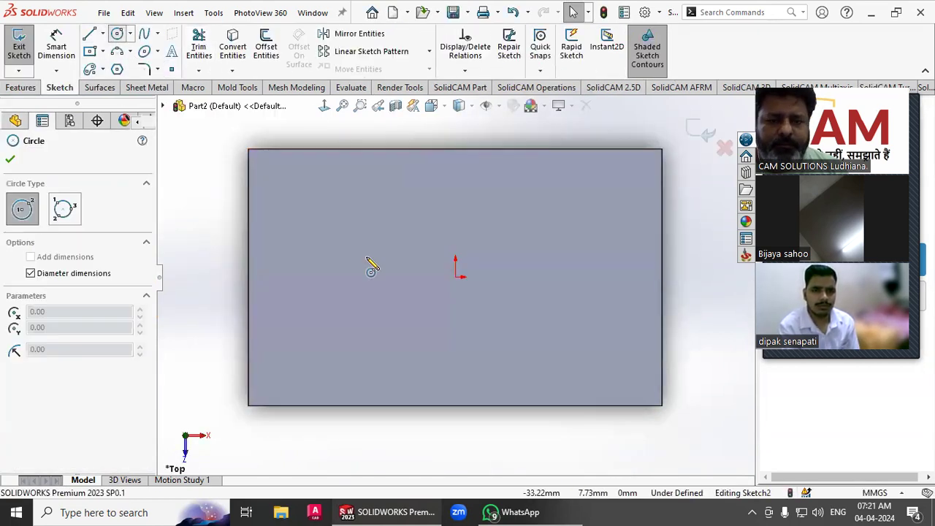
{"action": "left_click", "coordinate": [363, 259]}
{"action": "left_click", "coordinate": [374, 274]}
{"action": "left_click", "coordinate": [519, 277]}
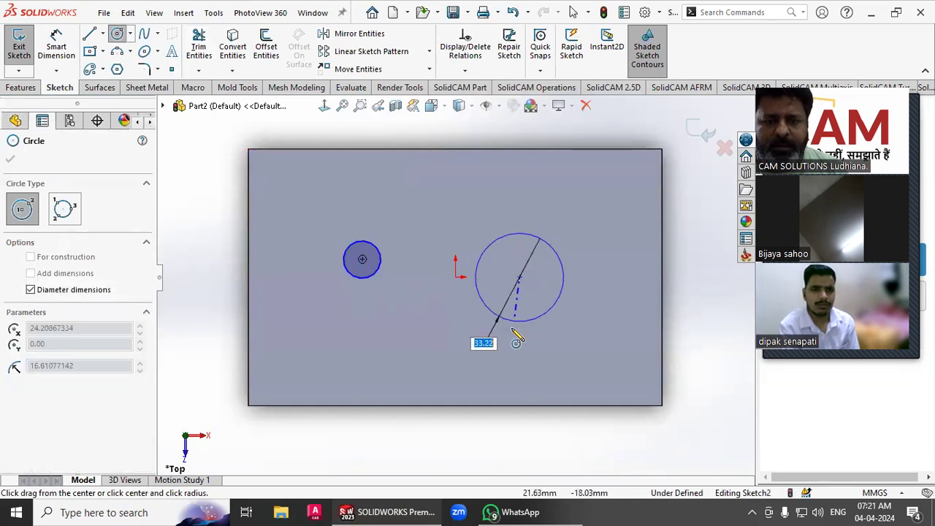
{"action": "left_click", "coordinate": [514, 332]}
Draw a center rectangle near the block's front-left corner and cut all three profiles 40 mm deep with a Blind end condition
{"action": "left_click", "coordinate": [89, 51]}
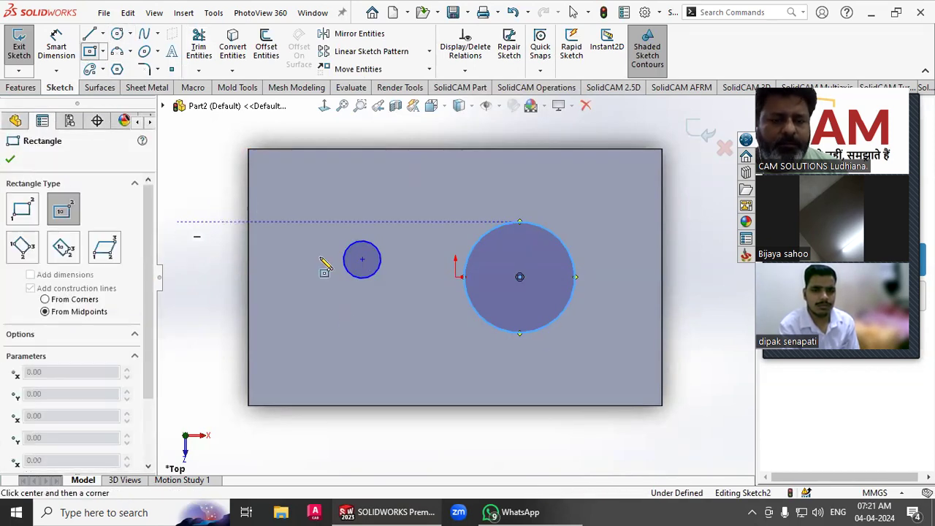
{"action": "left_click", "coordinate": [322, 332]}
{"action": "left_click", "coordinate": [356, 358]}
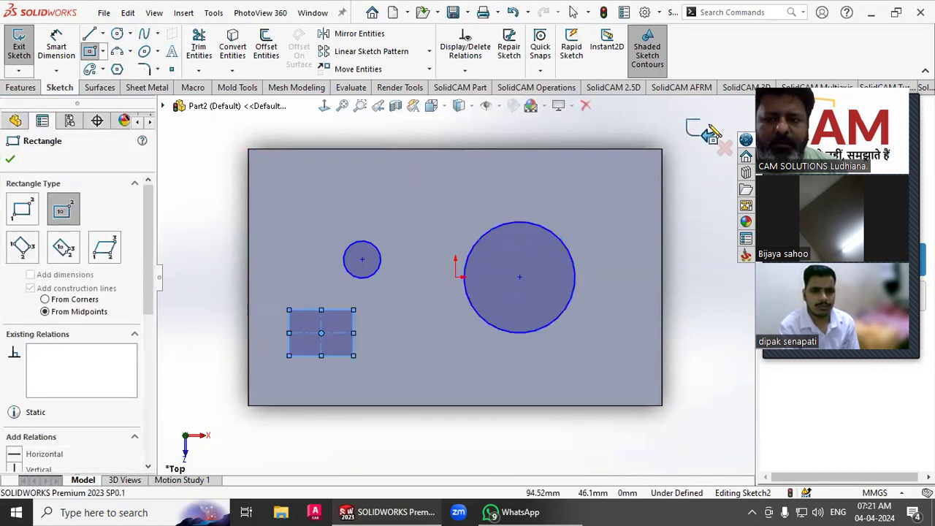
{"action": "key", "text": "Escape"}
{"action": "key", "text": "ctrl+a"}
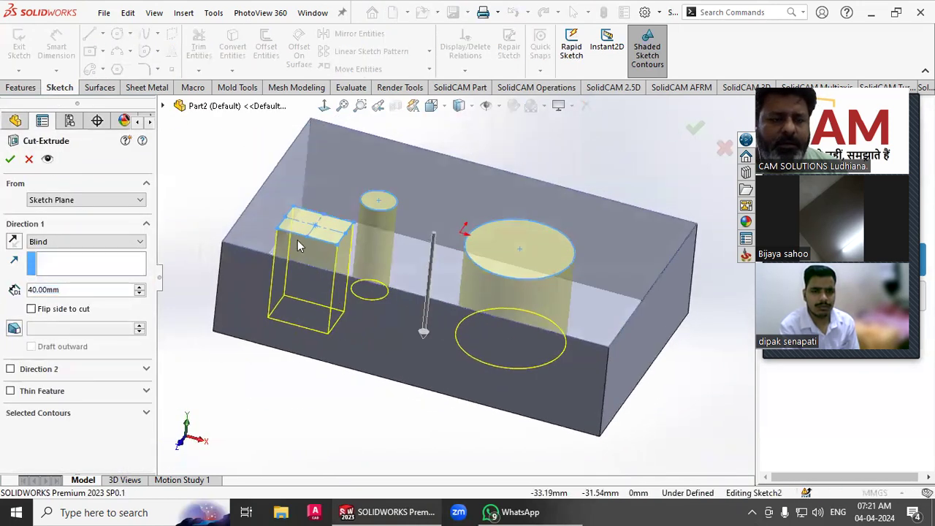
{"action": "left_click", "coordinate": [9, 159]}
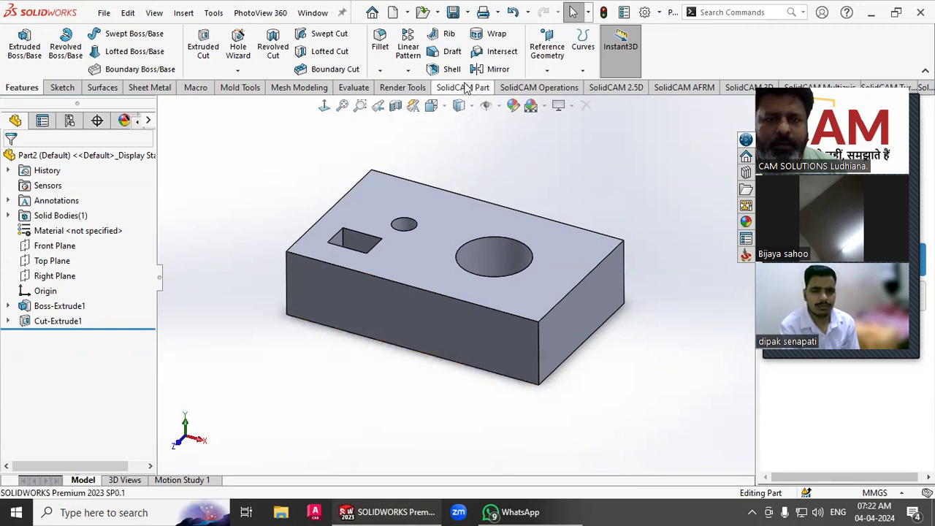
Create a reference plane offset above the block's top face
{"action": "left_click", "coordinate": [547, 70]}
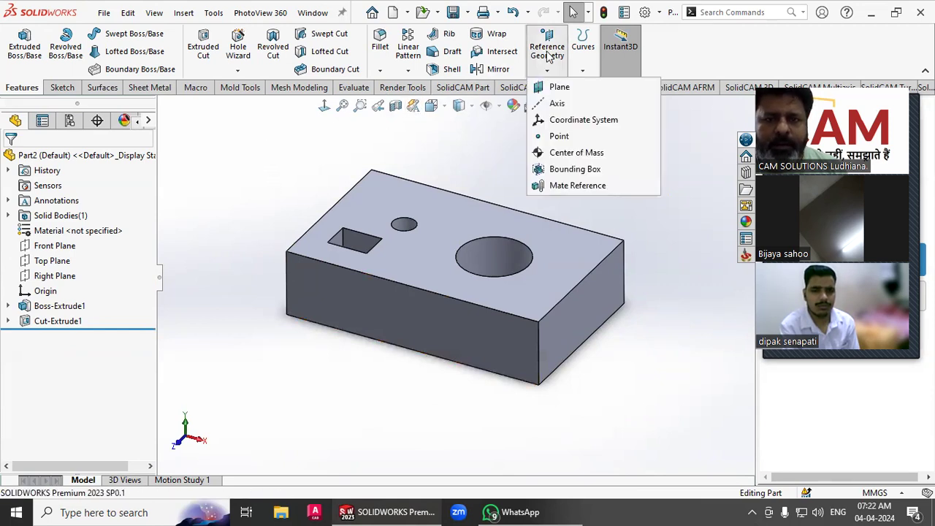
{"action": "left_click", "coordinate": [471, 224]}
{"action": "left_click", "coordinate": [473, 228]}
{"action": "left_click", "coordinate": [460, 228]}
{"action": "left_click", "coordinate": [133, 327]}
{"action": "left_click", "coordinate": [134, 327]}
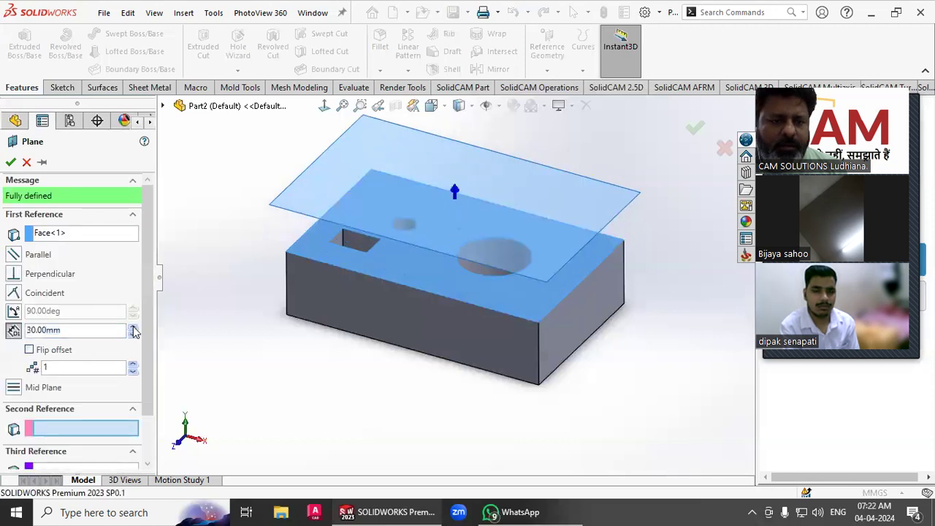
{"action": "left_click", "coordinate": [134, 326]}
{"action": "left_click", "coordinate": [133, 326]}
{"action": "left_click", "coordinate": [10, 161]}
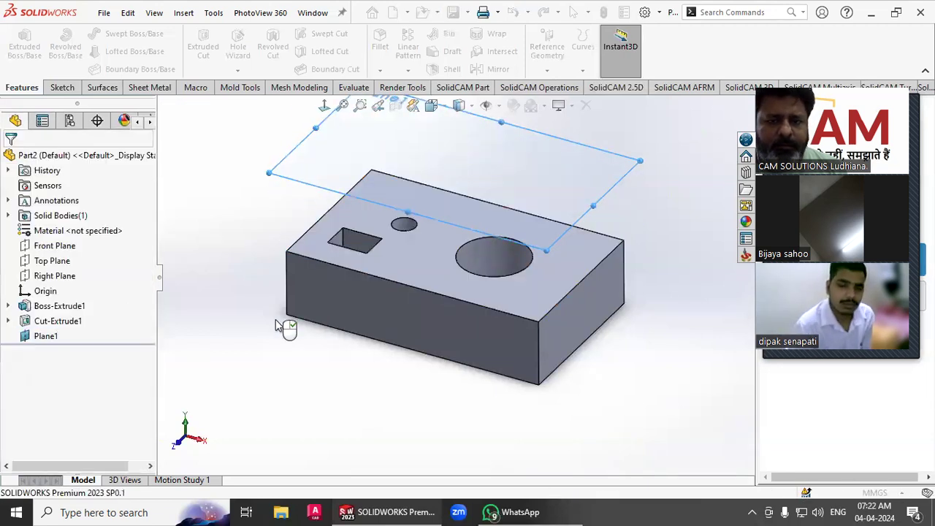
Start a sketch on the offset plane above the block and show it in an isometric view
{"action": "middle_click_drag", "start_coordinate": [286, 325], "coordinate": [275, 334]}
{"action": "scroll", "coordinate": [552, 126], "scroll_direction": "down", "scroll_amount": 2}
{"action": "scroll", "coordinate": [536, 217], "scroll_direction": "up", "scroll_amount": 2}
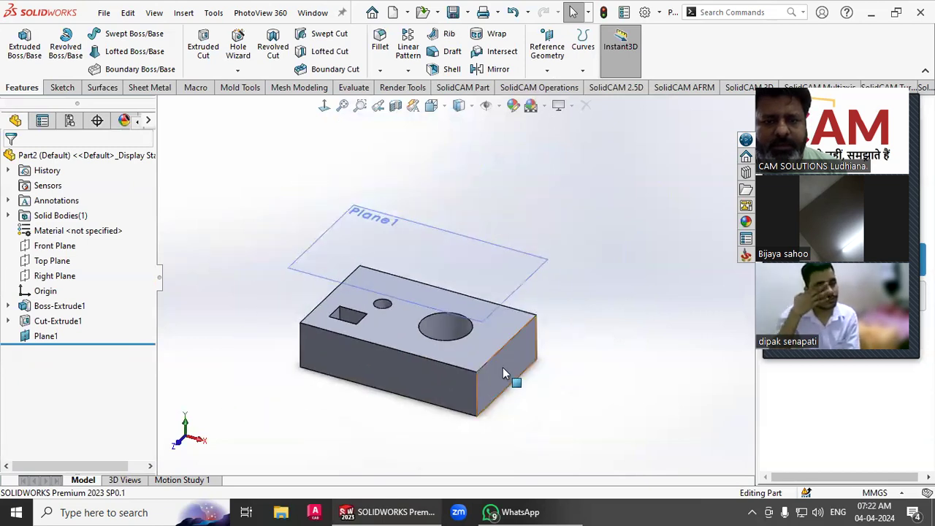
{"action": "scroll", "coordinate": [515, 355], "scroll_direction": "down", "scroll_amount": 2}
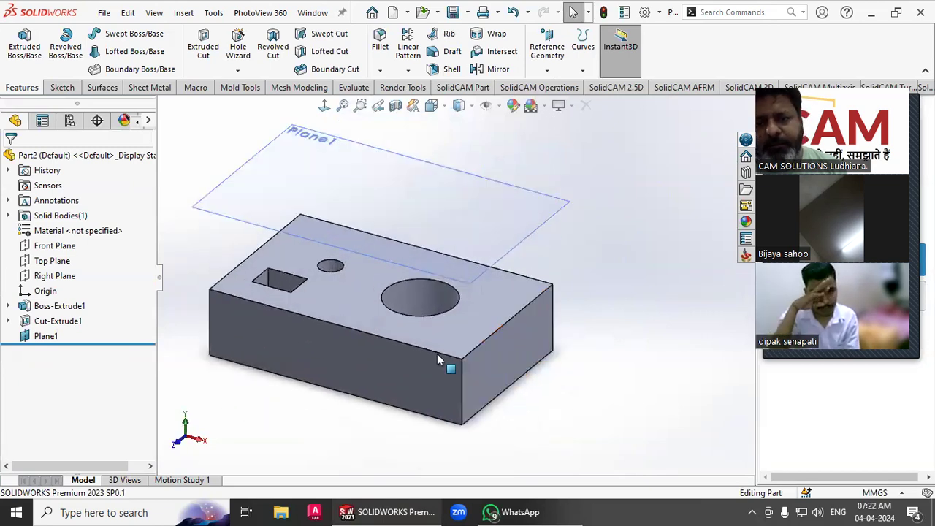
{"action": "left_click", "coordinate": [387, 329]}
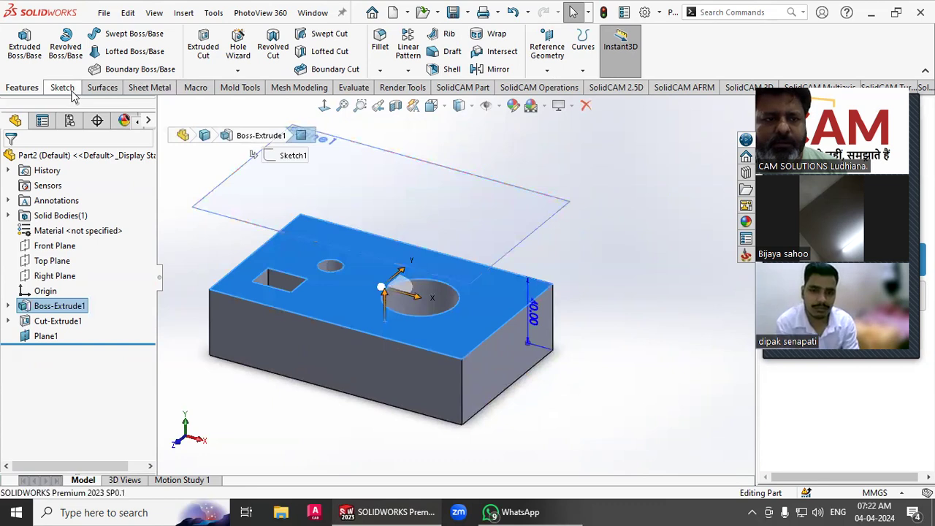
{"action": "left_click", "coordinate": [665, 202]}
{"action": "left_click", "coordinate": [517, 204]}
{"action": "left_click", "coordinate": [570, 165]}
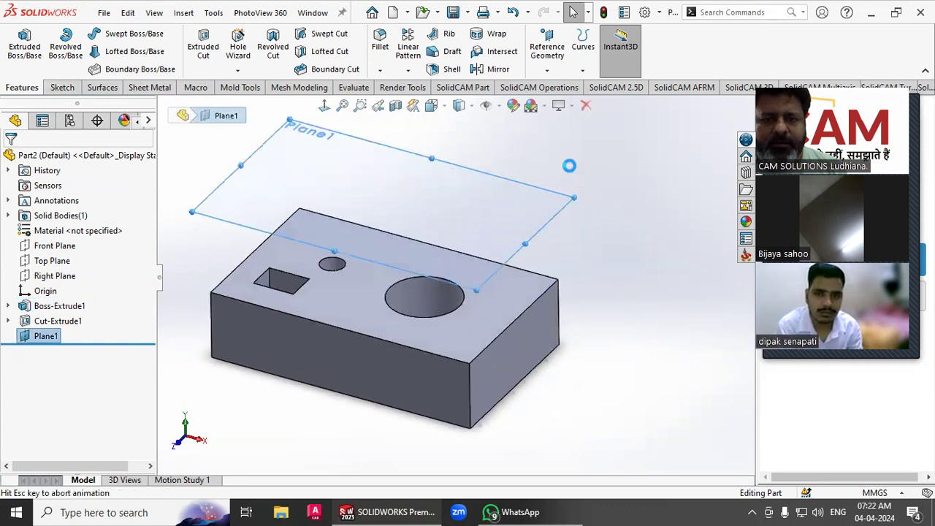
{"action": "key", "text": "ctrl+7"}
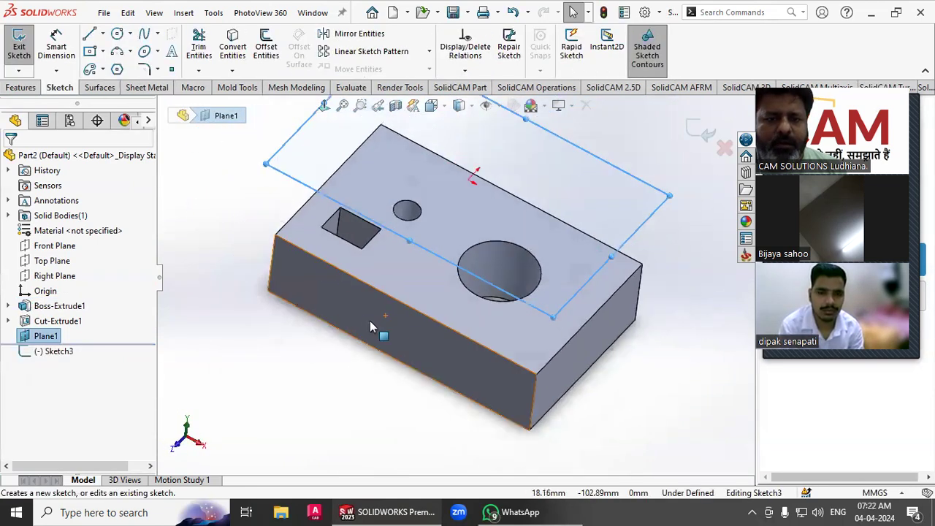
Try converting the block's top face outline into the sketch on the offset plane, and undo the conversion
{"action": "left_click", "coordinate": [452, 246]}
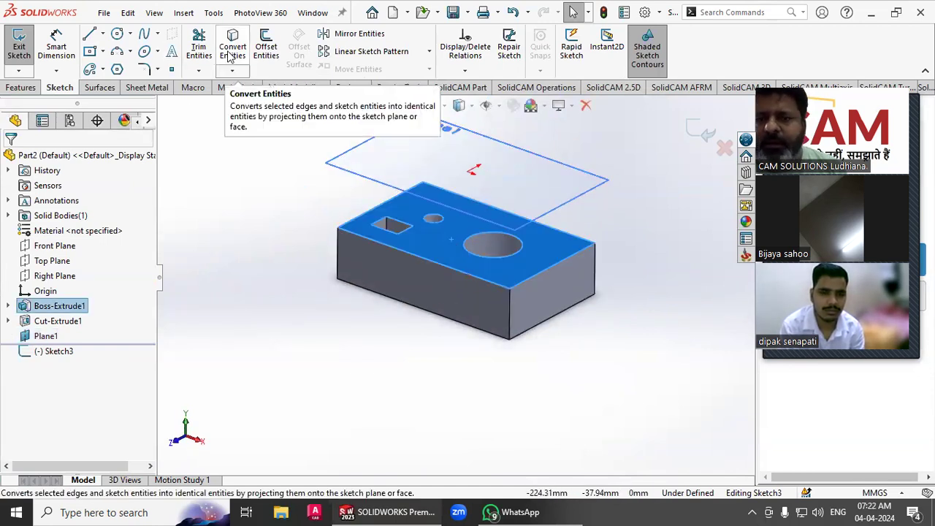
{"action": "scroll", "coordinate": [532, 163], "scroll_direction": "up", "scroll_amount": 1}
{"action": "scroll", "coordinate": [514, 198], "scroll_direction": "down", "scroll_amount": 2}
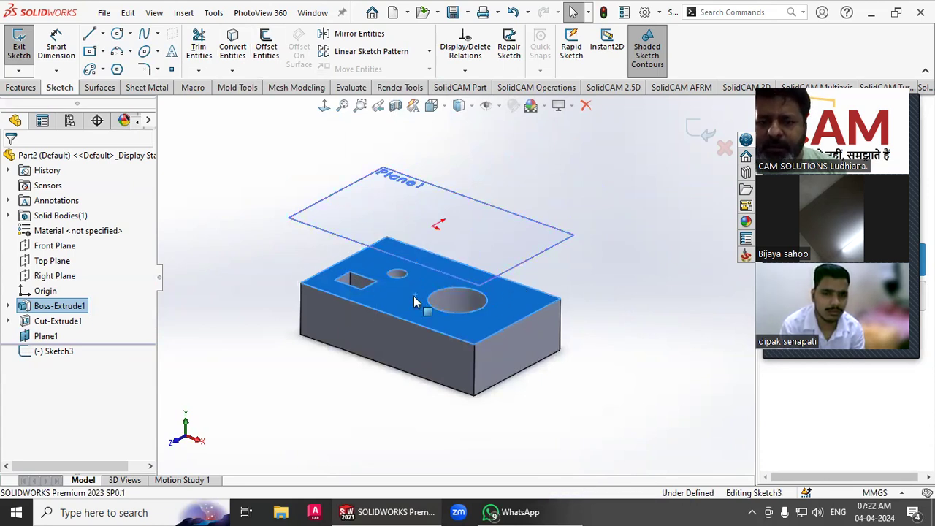
{"action": "left_click", "coordinate": [233, 51]}
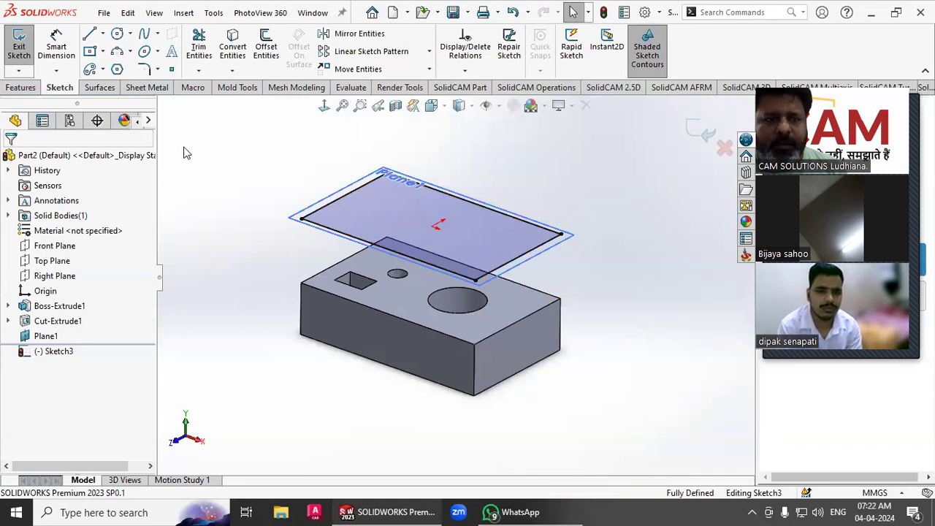
{"action": "left_click", "coordinate": [512, 13]}
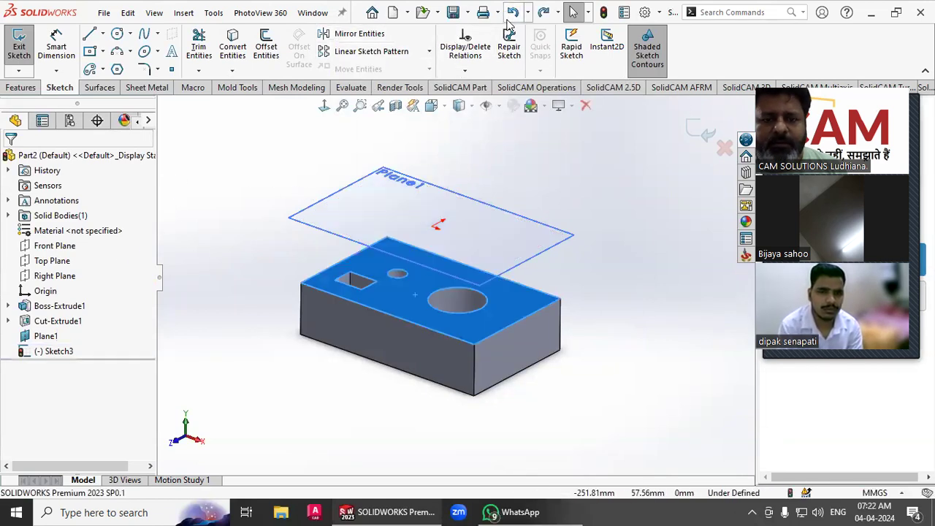
{"action": "left_click", "coordinate": [638, 269]}
Try converting the large hole's circular edge into the sketch on the offset plane, and undo the conversion
{"action": "left_click", "coordinate": [421, 312]}
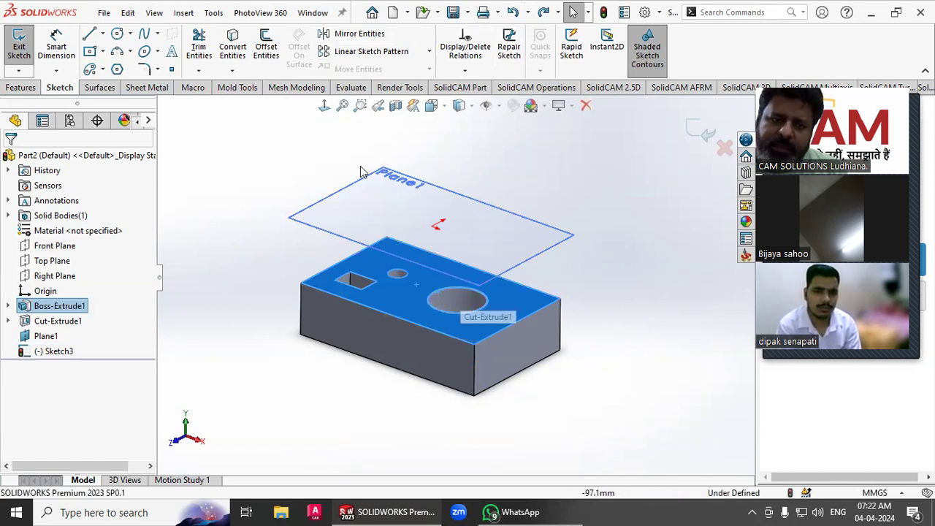
{"action": "left_click", "coordinate": [233, 51]}
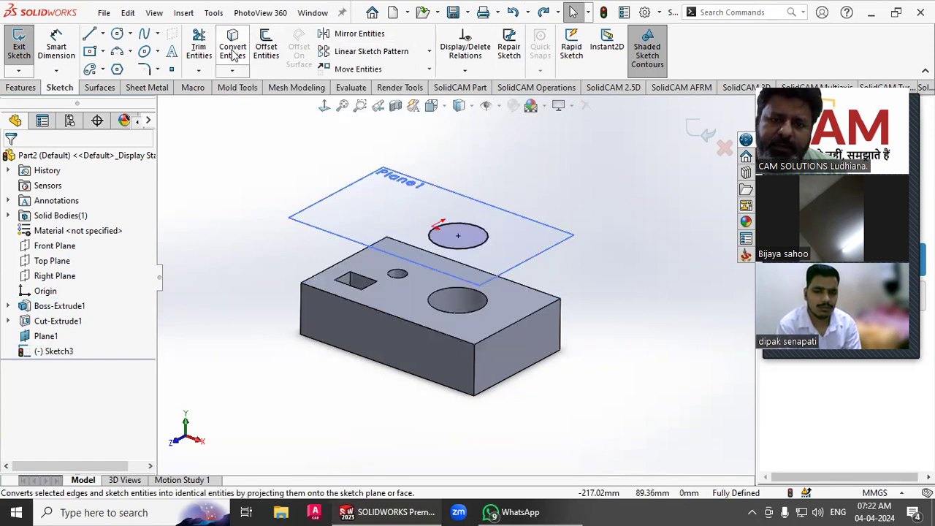
{"action": "left_click", "coordinate": [444, 248]}
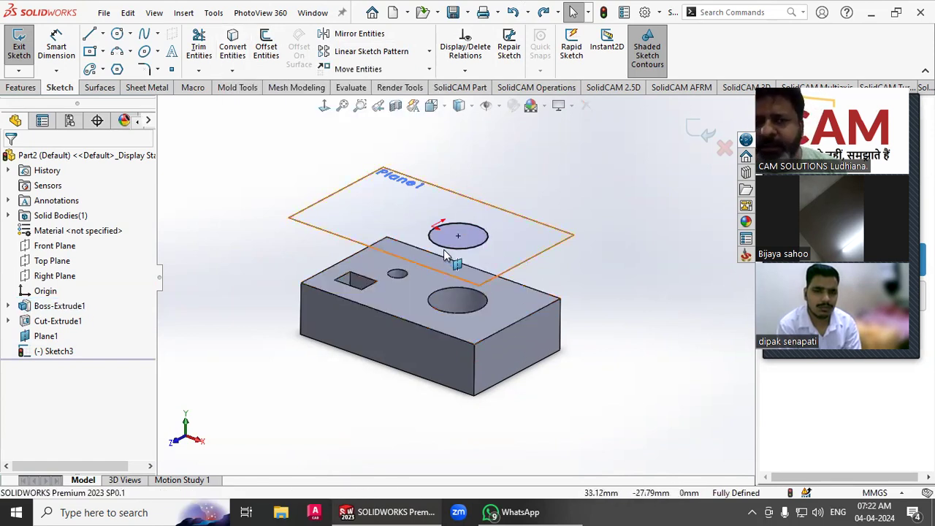
{"action": "left_click", "coordinate": [514, 13]}
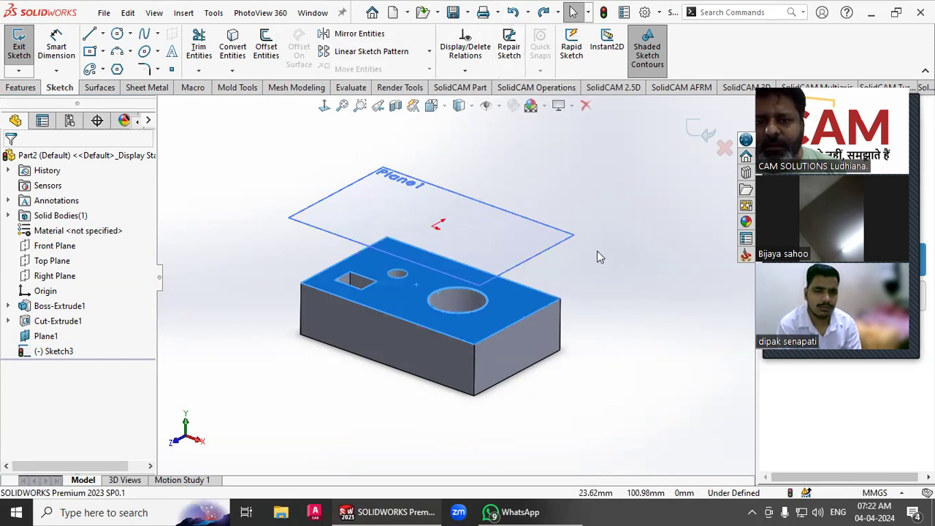
Convert the small round hole's top edge into the sketch on the offset plane
{"action": "left_click", "coordinate": [398, 296]}
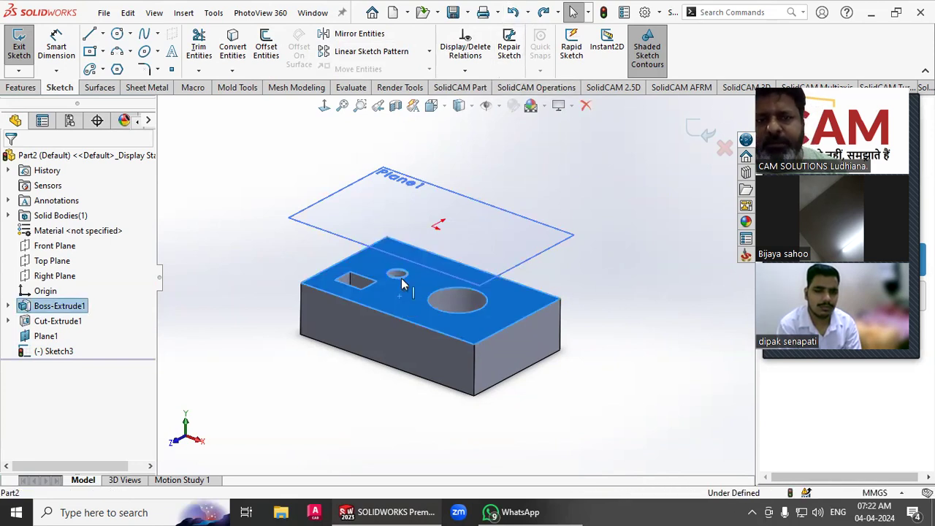
{"action": "left_click", "coordinate": [232, 50]}
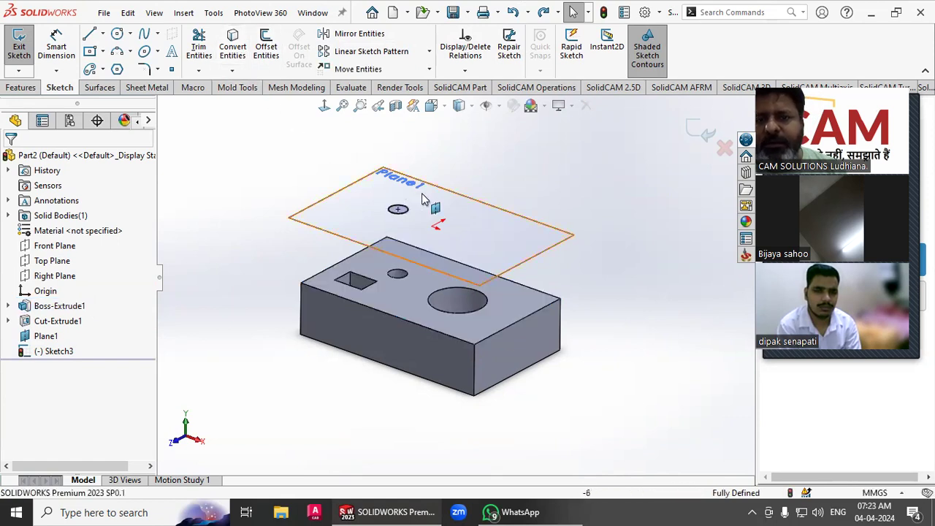
{"action": "middle_click_drag", "start_coordinate": [468, 212], "coordinate": [455, 212]}
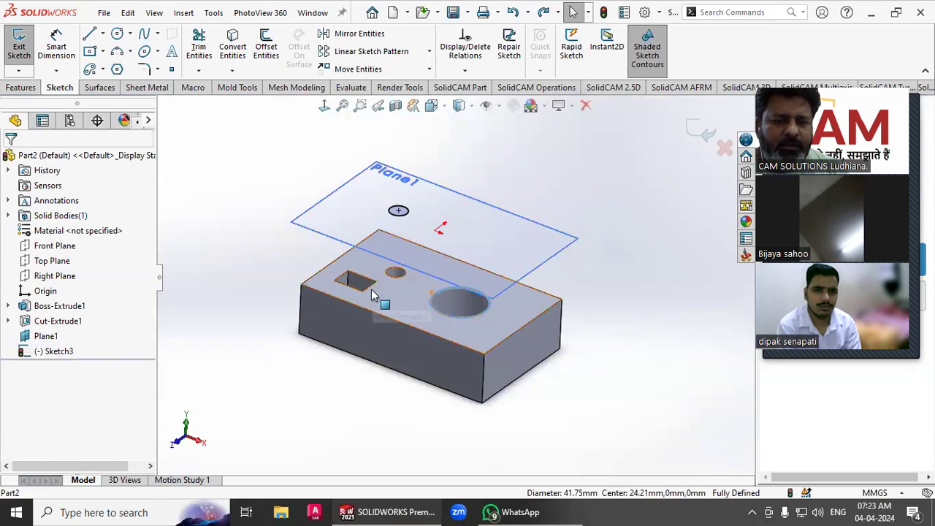
Convert the top edges of both round holes and the rectangular cutout's four edges together into the plane sketch, and exit the sketch
{"action": "left_click", "coordinate": [272, 194]}
{"action": "left_click", "coordinate": [233, 50]}
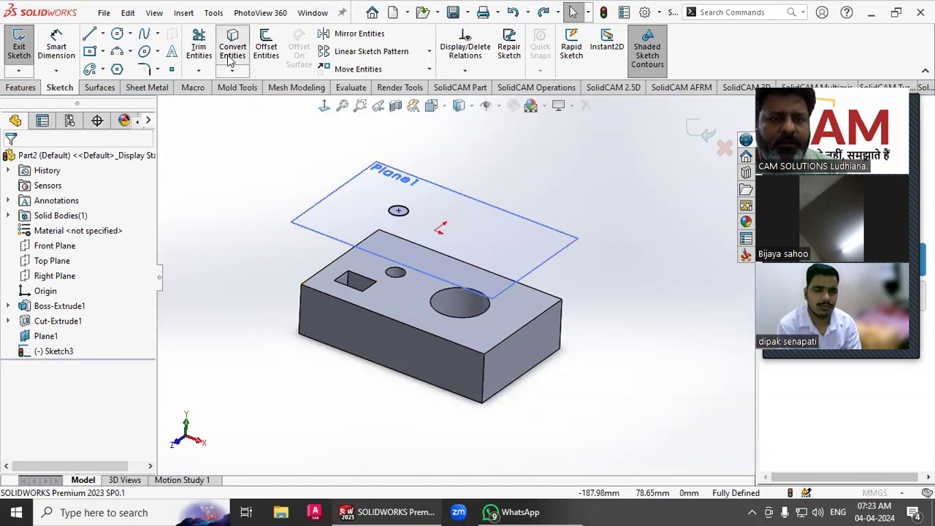
{"action": "left_click", "coordinate": [437, 300]}
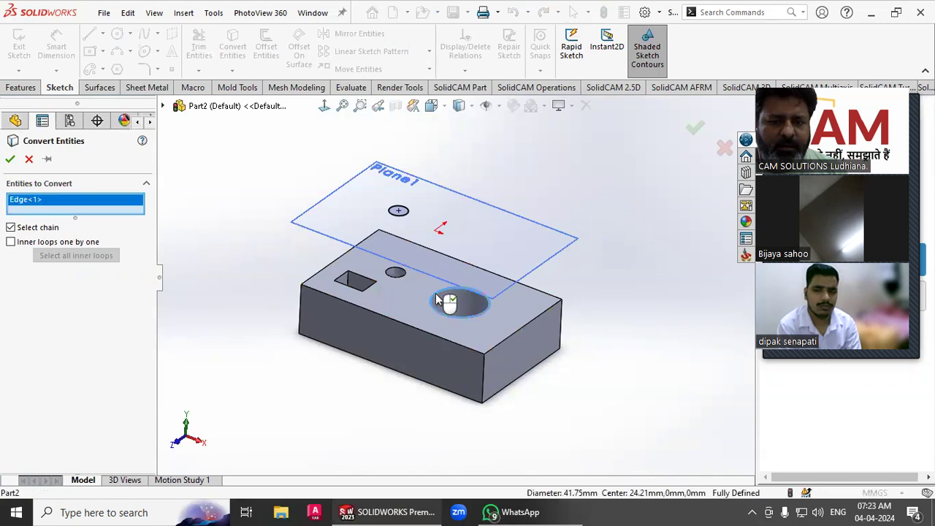
{"action": "left_click", "coordinate": [360, 282]}
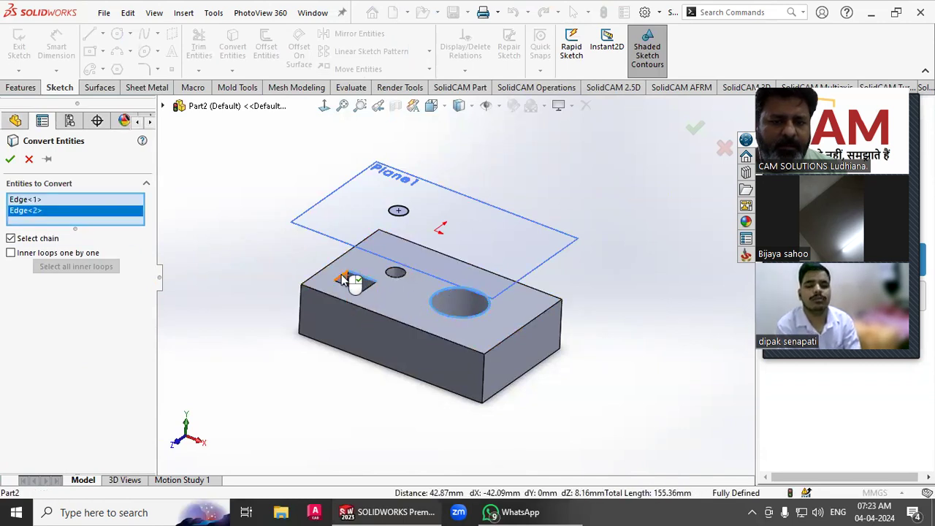
{"action": "left_click", "coordinate": [347, 282]}
{"action": "left_click", "coordinate": [344, 285]}
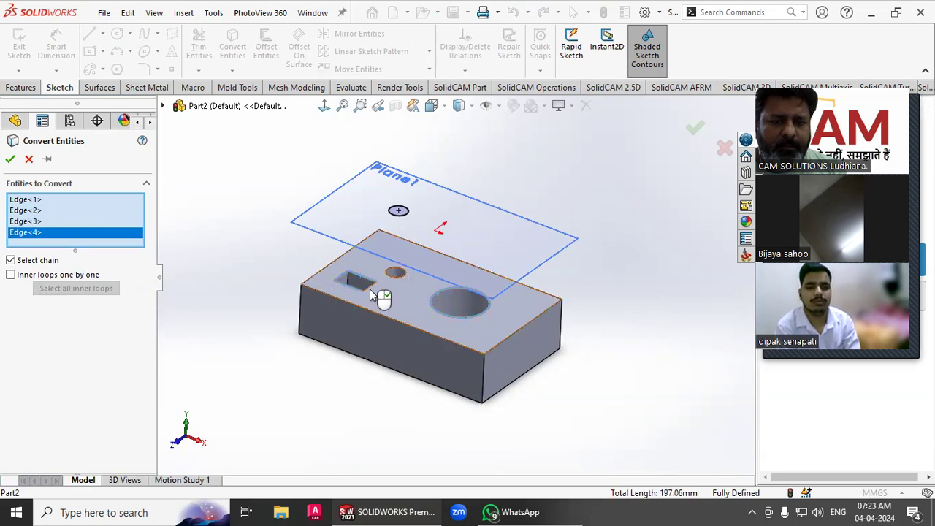
{"action": "left_click", "coordinate": [371, 291]}
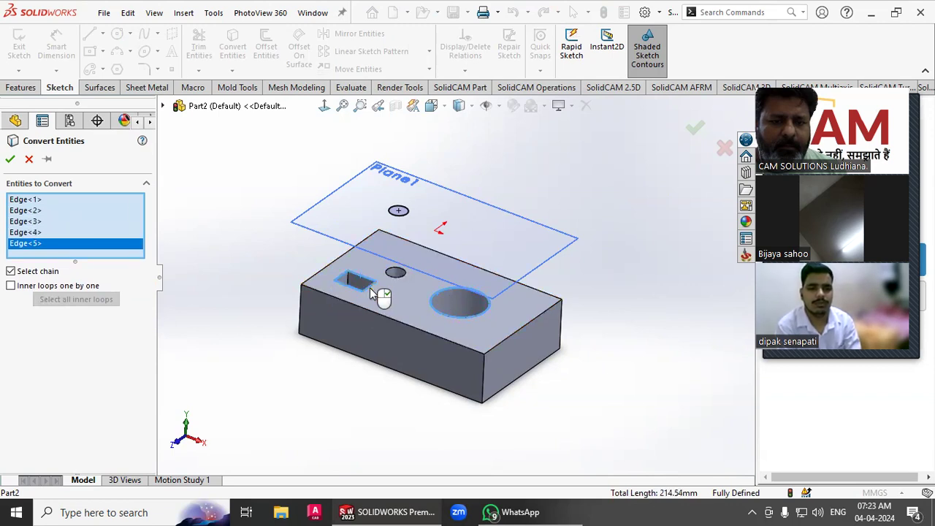
{"action": "left_click", "coordinate": [401, 284]}
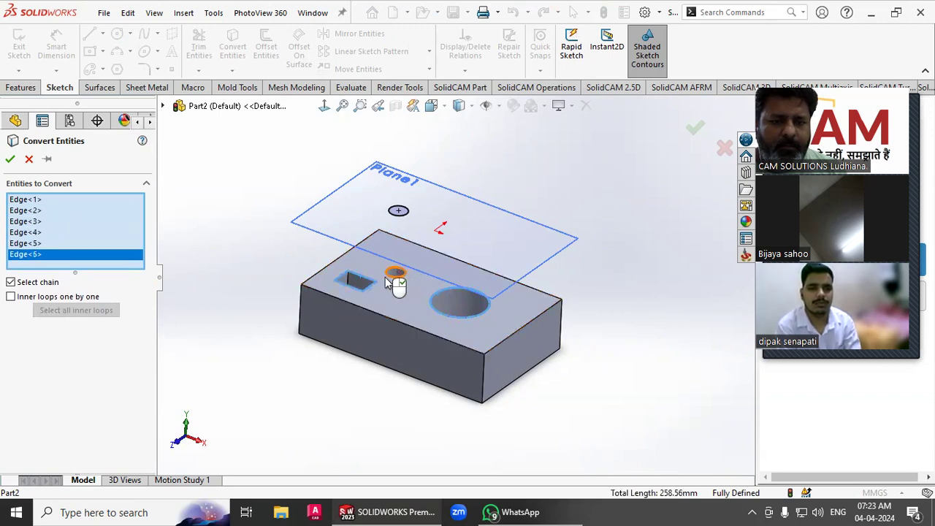
{"action": "left_click", "coordinate": [10, 160]}
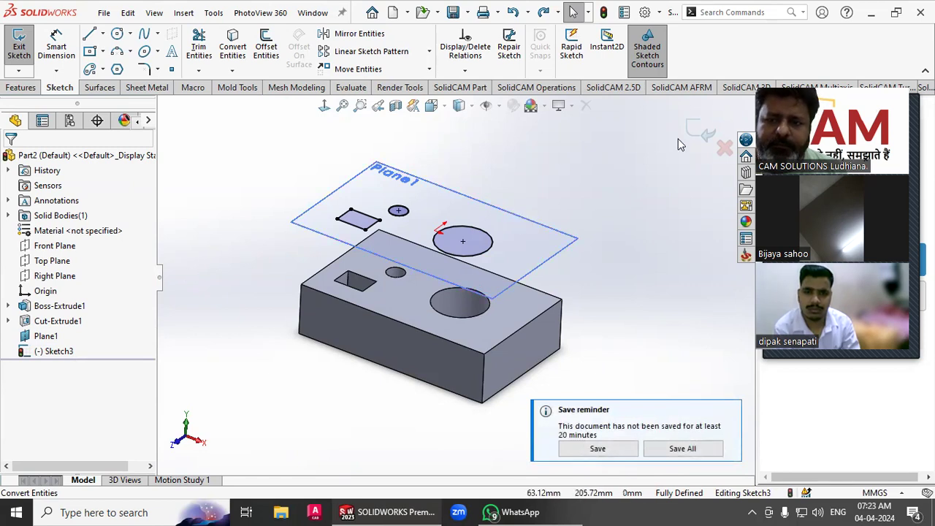
{"action": "left_click", "coordinate": [704, 131]}
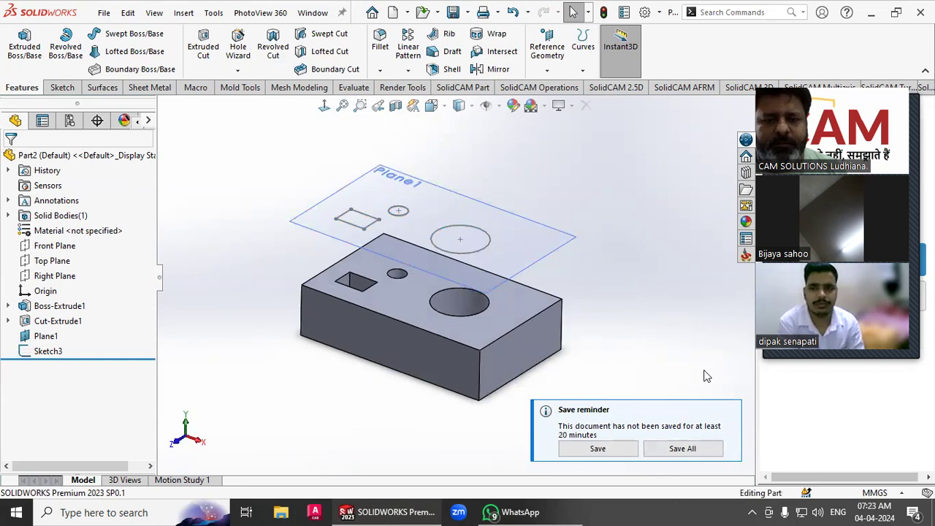
{"action": "left_click", "coordinate": [730, 412]}
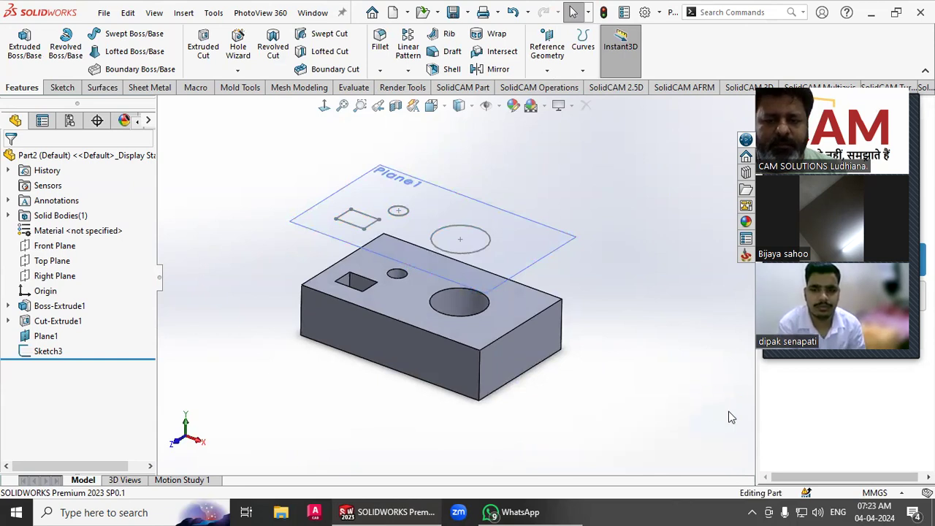
Check the sketch topic list in the WhatsApp image, and create a new part document in SOLIDWORKS
{"action": "left_click", "coordinate": [491, 512]}
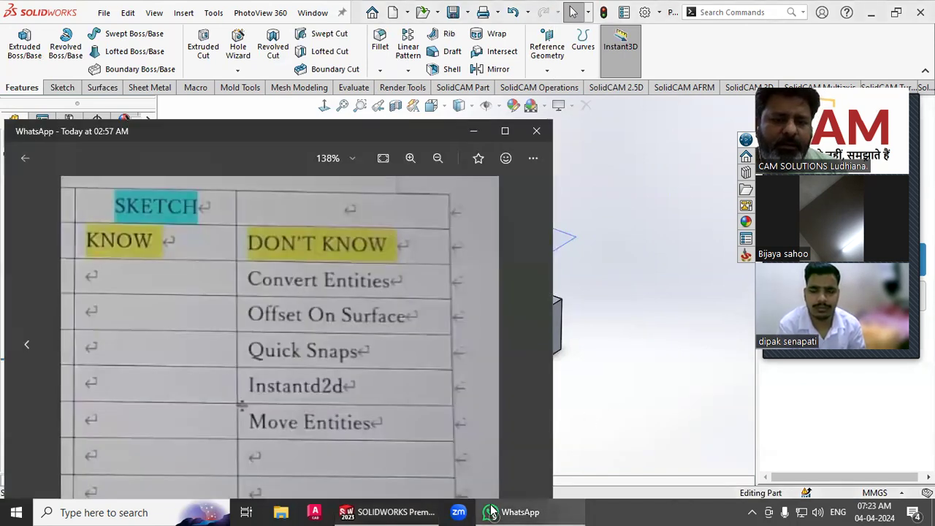
{"action": "left_click", "coordinate": [491, 512]}
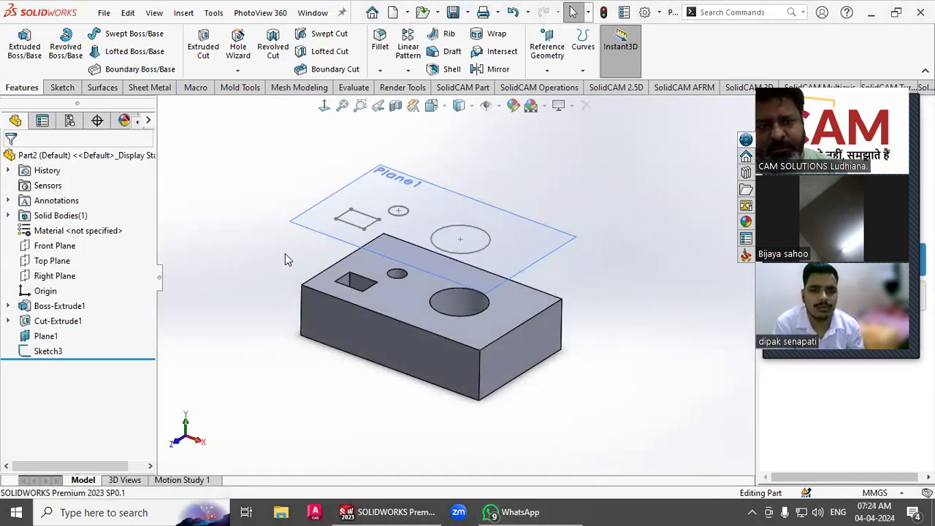
{"action": "left_click", "coordinate": [104, 13]}
{"action": "left_click", "coordinate": [123, 34]}
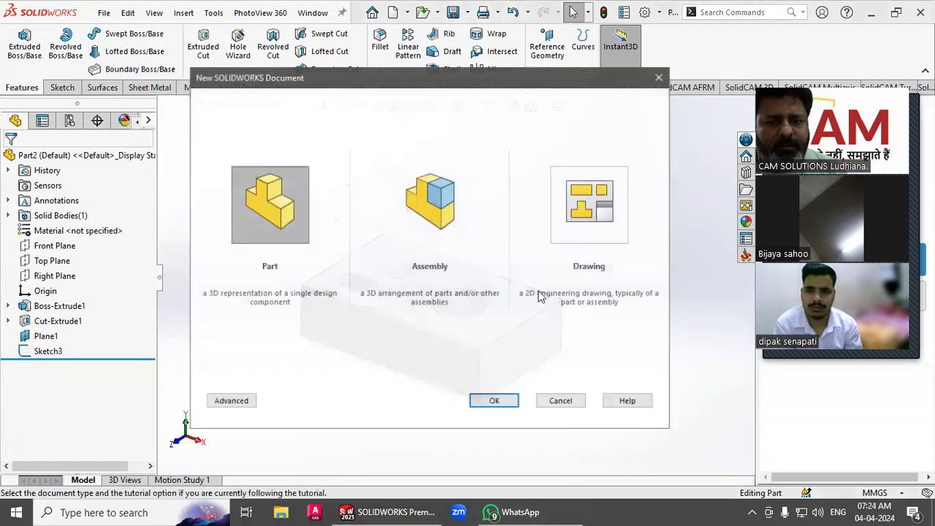
{"action": "left_click", "coordinate": [493, 401]}
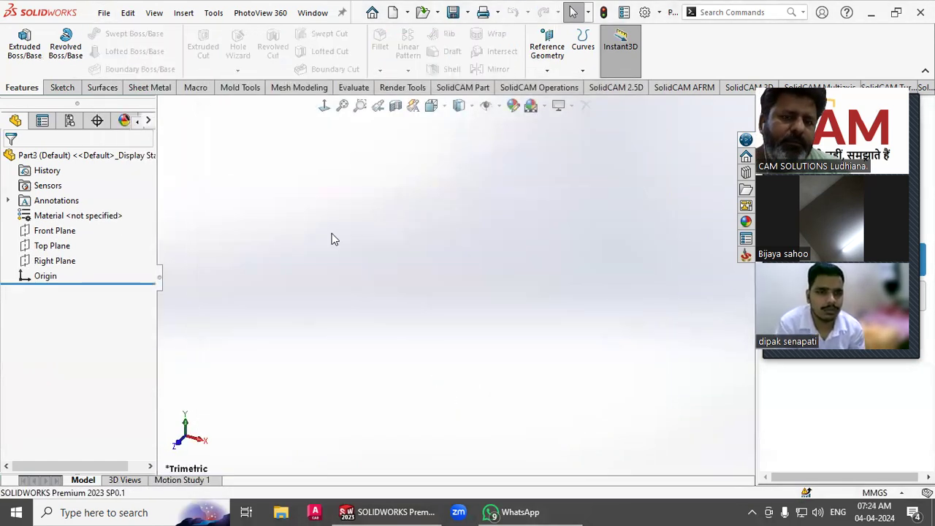
Sketch an open S-shaped spline about 229 mm wide across the origin on the Top Plane, and exit the sketch
{"action": "left_click", "coordinate": [62, 87]}
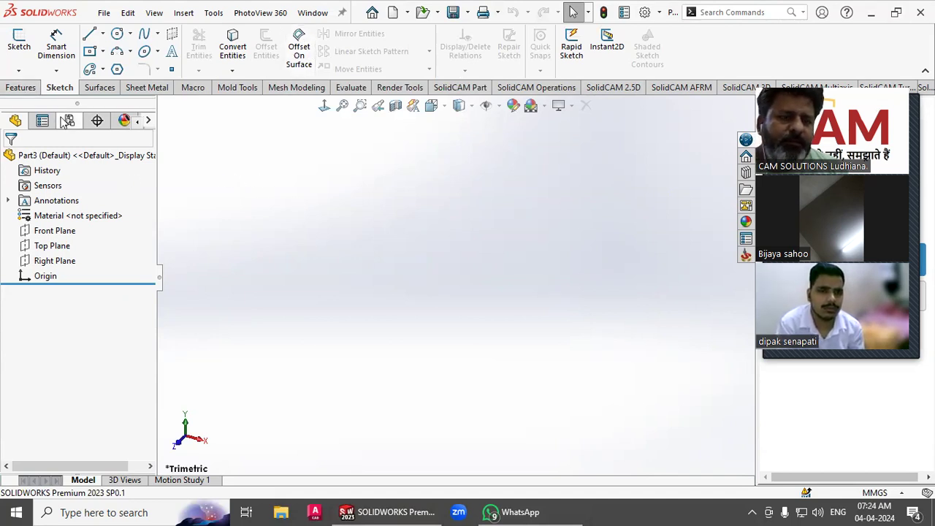
{"action": "left_click", "coordinate": [19, 59]}
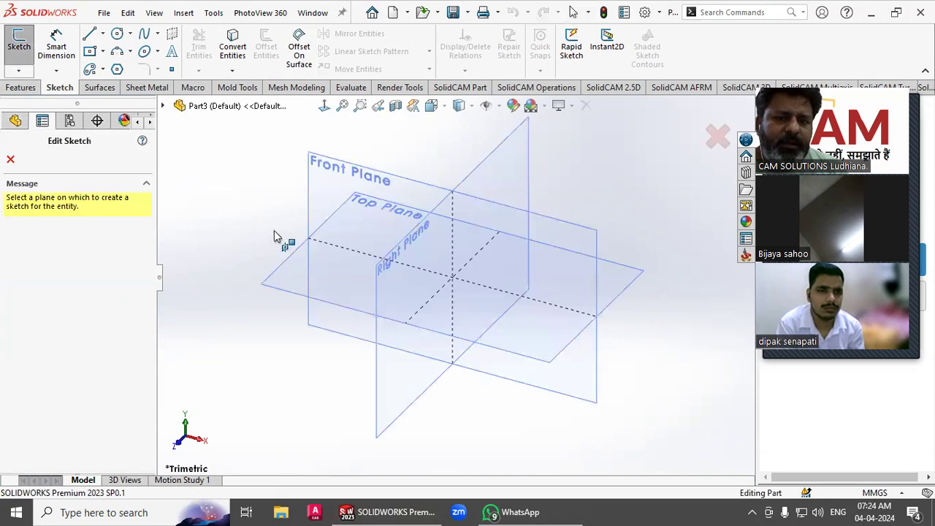
{"action": "left_click", "coordinate": [283, 267]}
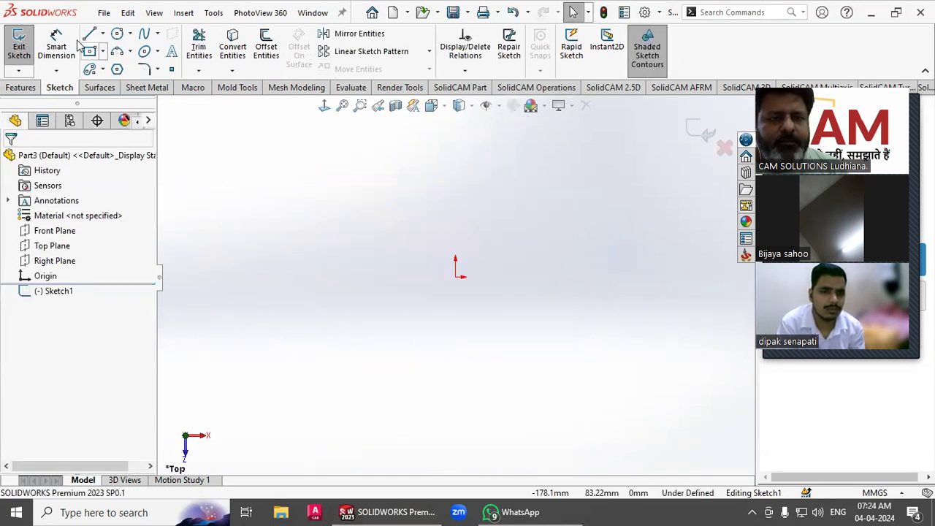
{"action": "left_click", "coordinate": [144, 37]}
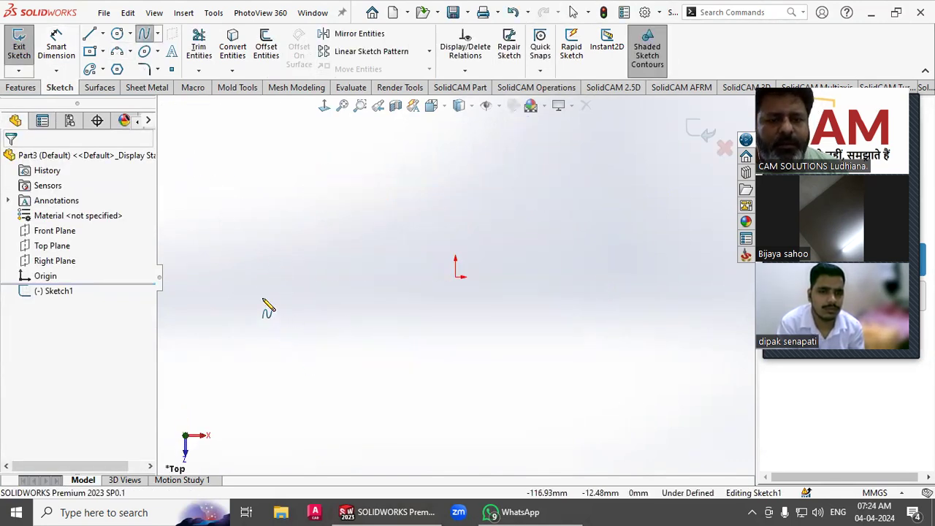
{"action": "left_click", "coordinate": [263, 298]}
{"action": "left_click", "coordinate": [343, 311]}
{"action": "left_click", "coordinate": [404, 289]}
{"action": "left_click", "coordinate": [469, 237]}
{"action": "left_click", "coordinate": [528, 230]}
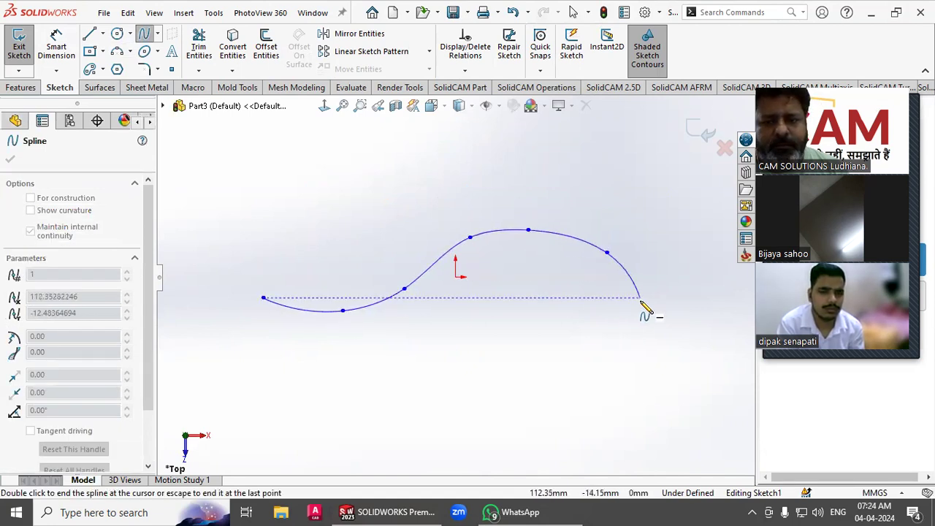
{"action": "right_click", "coordinate": [641, 298]}
{"action": "left_click", "coordinate": [652, 312]}
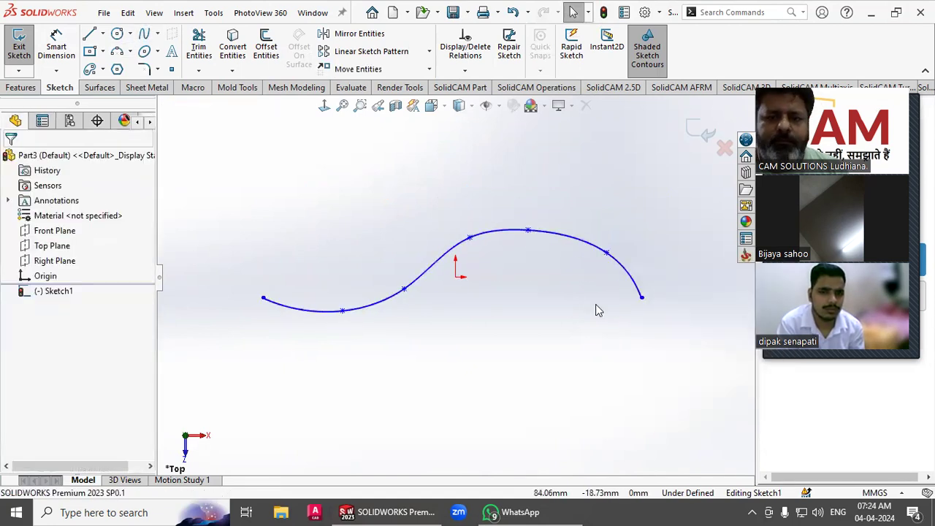
{"action": "left_click", "coordinate": [701, 132]}
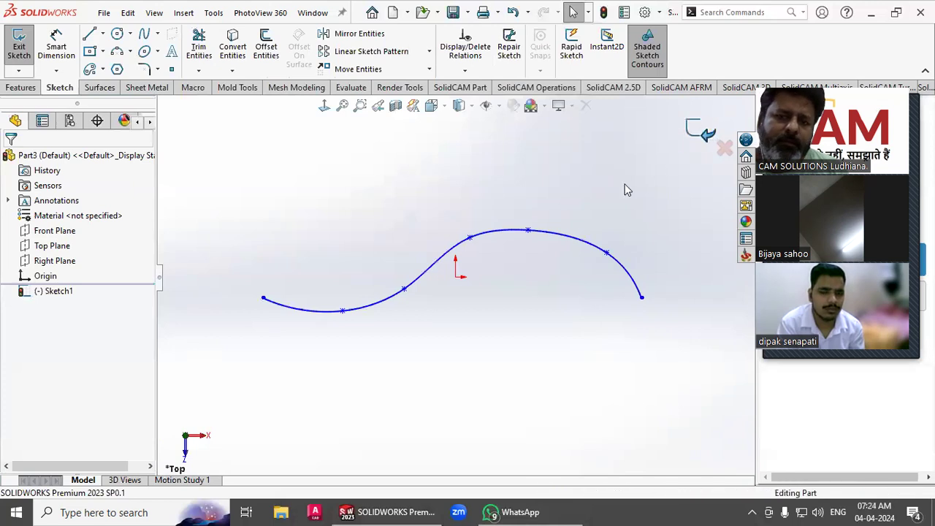
Extrude the spline as a surface 280 mm deep, in place of a solid thin extrusion
{"action": "left_click", "coordinate": [21, 88]}
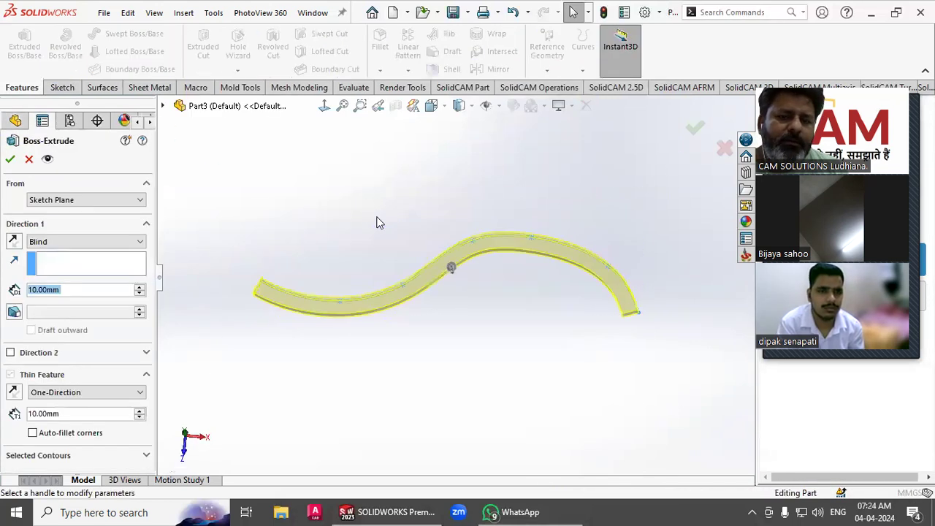
{"action": "left_click", "coordinate": [29, 160]}
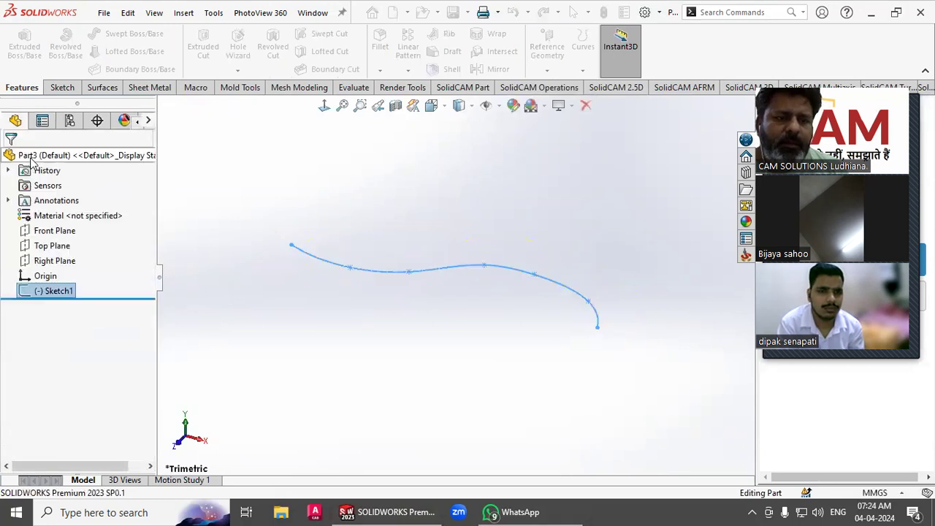
{"action": "left_click", "coordinate": [96, 88]}
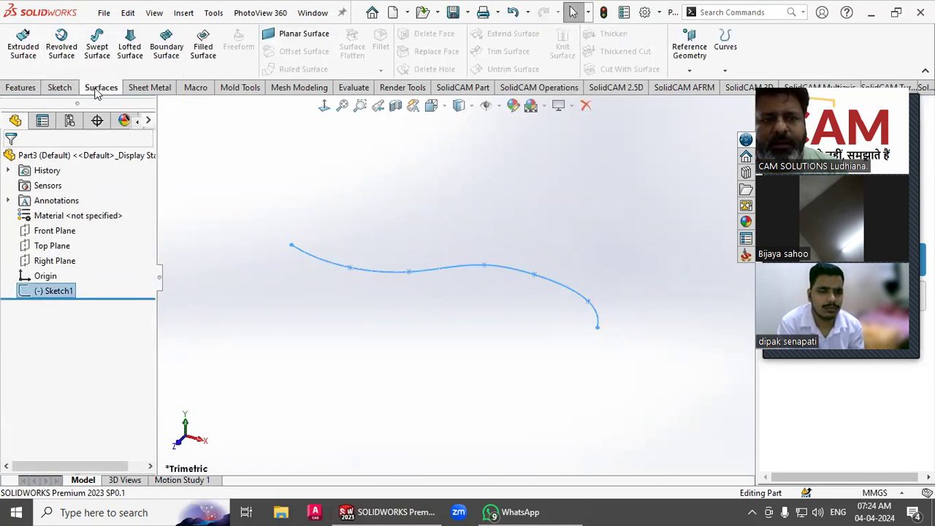
{"action": "left_click", "coordinate": [23, 46]}
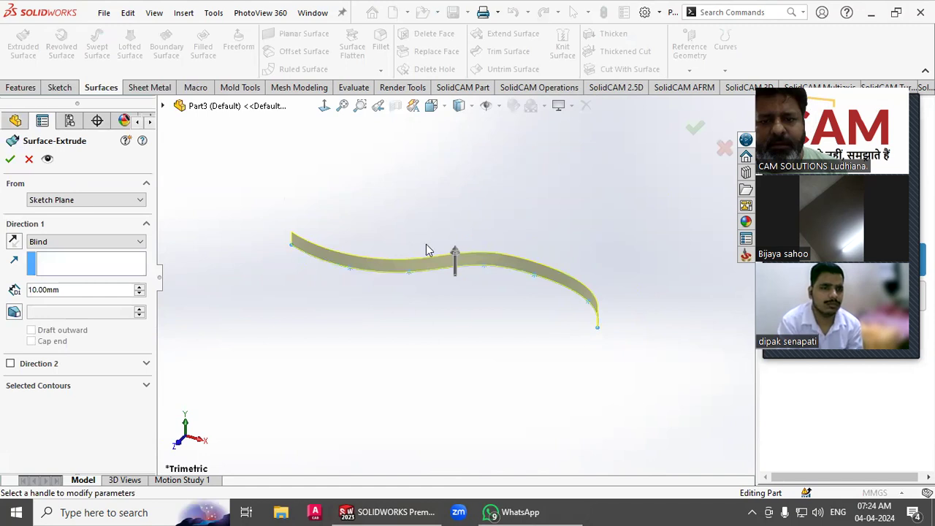
{"action": "left_click_drag", "start_coordinate": [455, 258], "coordinate": [426, 143]}
{"action": "middle_click_drag", "start_coordinate": [424, 264], "coordinate": [451, 471]}
{"action": "scroll", "coordinate": [512, 349], "scroll_direction": "down", "scroll_amount": 3}
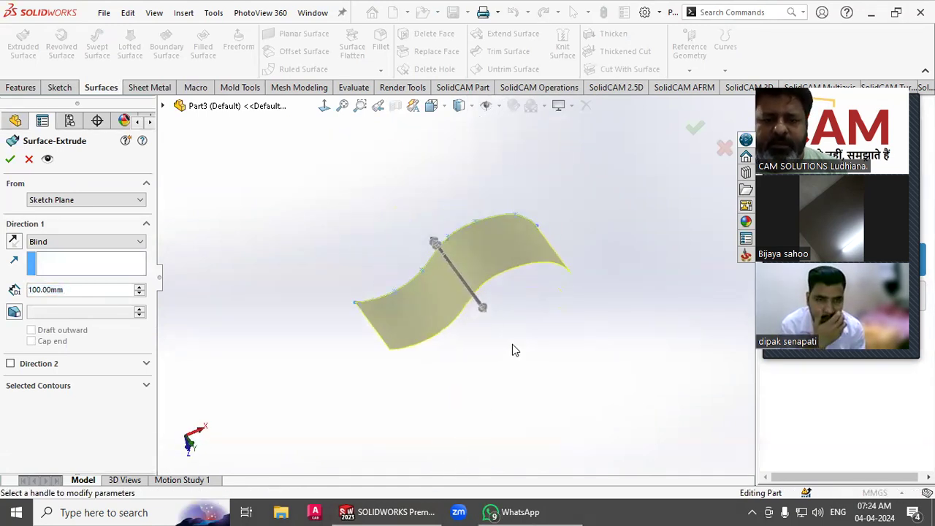
{"action": "mouse_move", "coordinate": [416, 220]}
{"action": "left_mouse_down"}
{"action": "mouse_move", "coordinate": [365, 188]}
{"action": "mouse_move", "coordinate": [363, 149]}
{"action": "left_mouse_up"}
{"action": "left_click_drag", "start_coordinate": [475, 301], "coordinate": [489, 319]}
{"action": "left_click", "coordinate": [691, 126]}
Start an Offset On Surface from one straight side edge of the wavy surface with a distance of 20 mm
{"action": "mouse_move", "coordinate": [606, 246]}
{"action": "middle_mouse_down"}
{"action": "mouse_move", "coordinate": [511, 246]}
{"action": "mouse_move", "coordinate": [484, 331]}
{"action": "mouse_move", "coordinate": [518, 330]}
{"action": "mouse_move", "coordinate": [526, 355]}
{"action": "middle_mouse_up"}
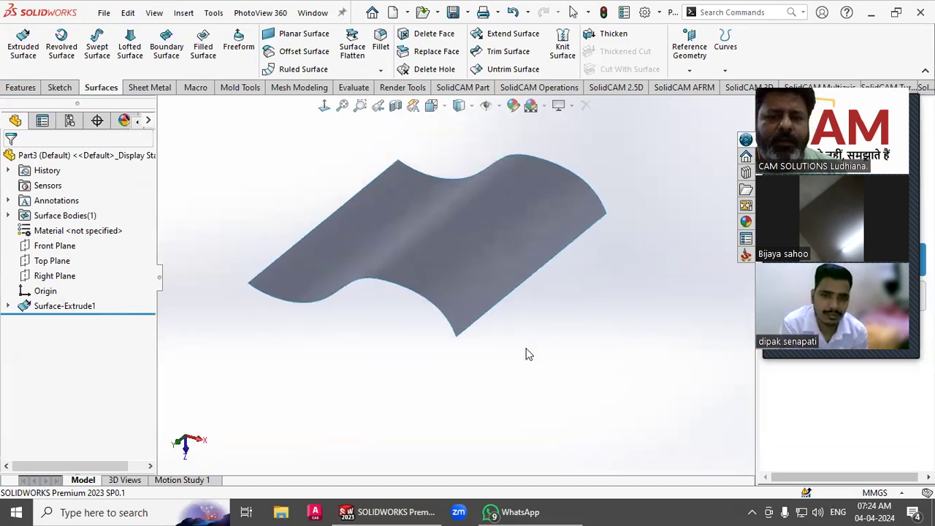
{"action": "left_click", "coordinate": [59, 87]}
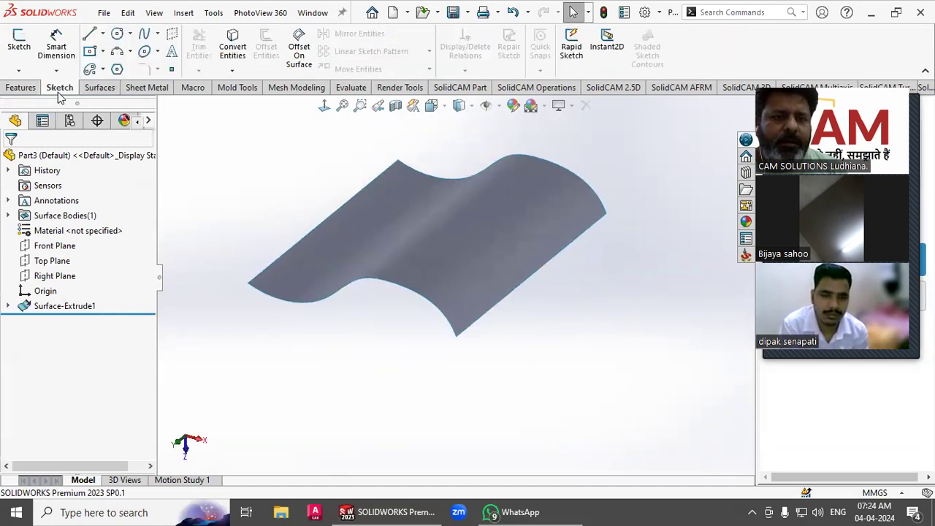
{"action": "left_click", "coordinate": [299, 50]}
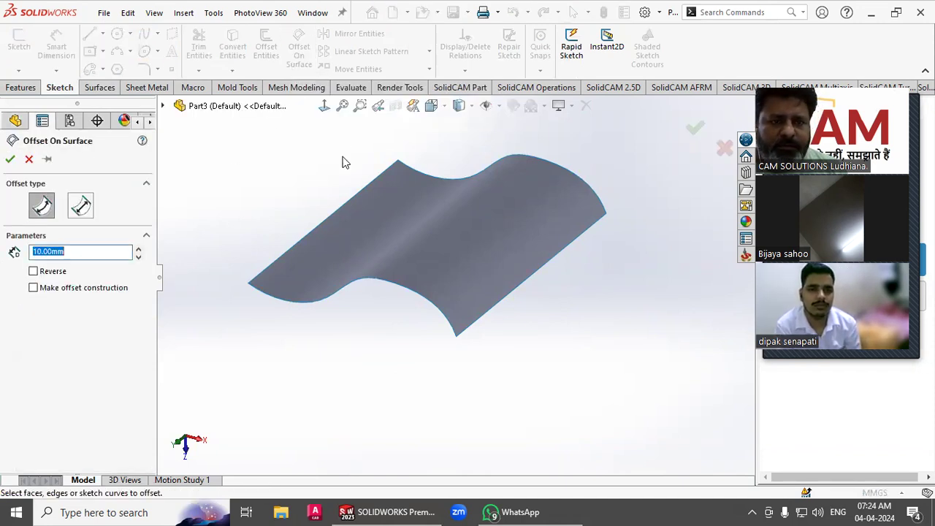
{"action": "left_click", "coordinate": [307, 239]}
{"action": "mouse_move", "coordinate": [308, 239]}
{"action": "middle_mouse_down"}
{"action": "mouse_move", "coordinate": [319, 213]}
{"action": "mouse_move", "coordinate": [350, 242]}
{"action": "mouse_move", "coordinate": [313, 255]}
{"action": "middle_mouse_up"}
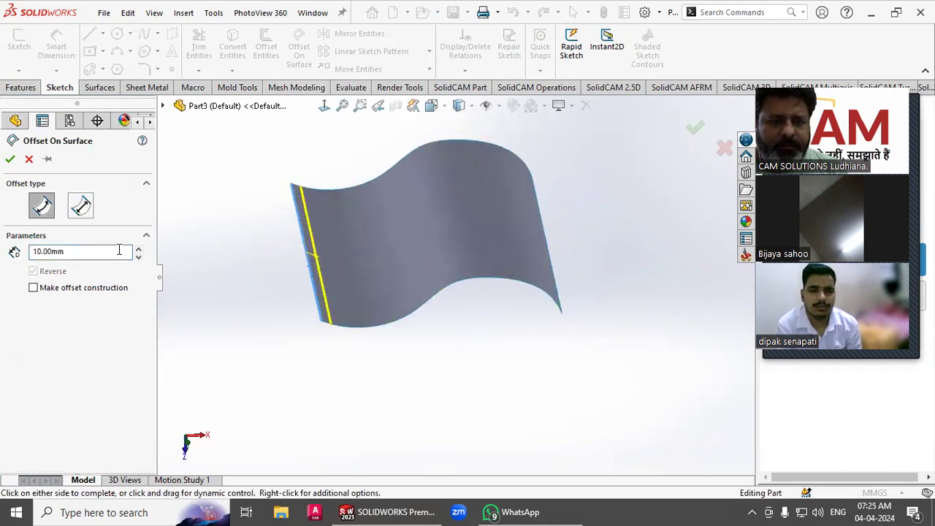
{"action": "scroll", "coordinate": [140, 252], "scroll_direction": "up", "scroll_amount": 7}
{"action": "scroll", "coordinate": [139, 255], "scroll_direction": "down", "scroll_amount": 6}
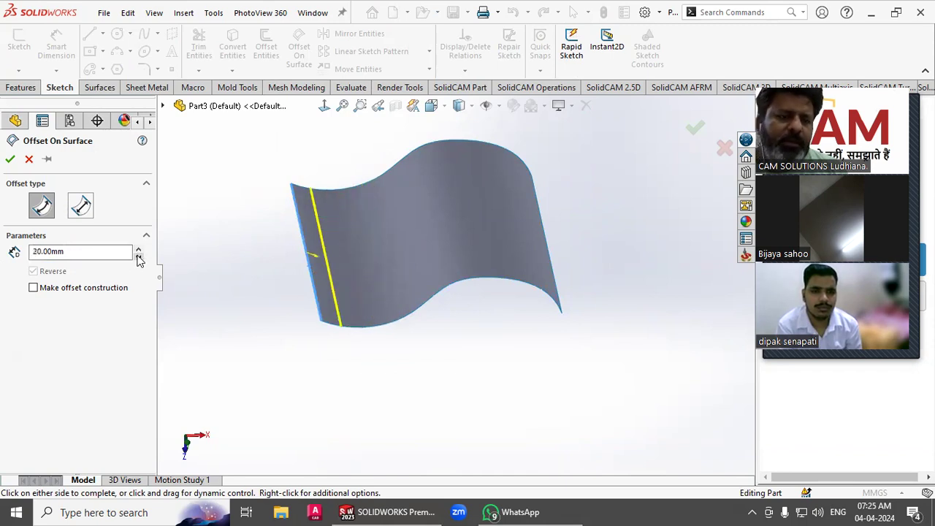
Add the opposite straight edge and both curved end edges of the wavy surface to the offset selection
{"action": "left_click", "coordinate": [396, 329]}
{"action": "middle_click_drag", "start_coordinate": [463, 313], "coordinate": [511, 278]}
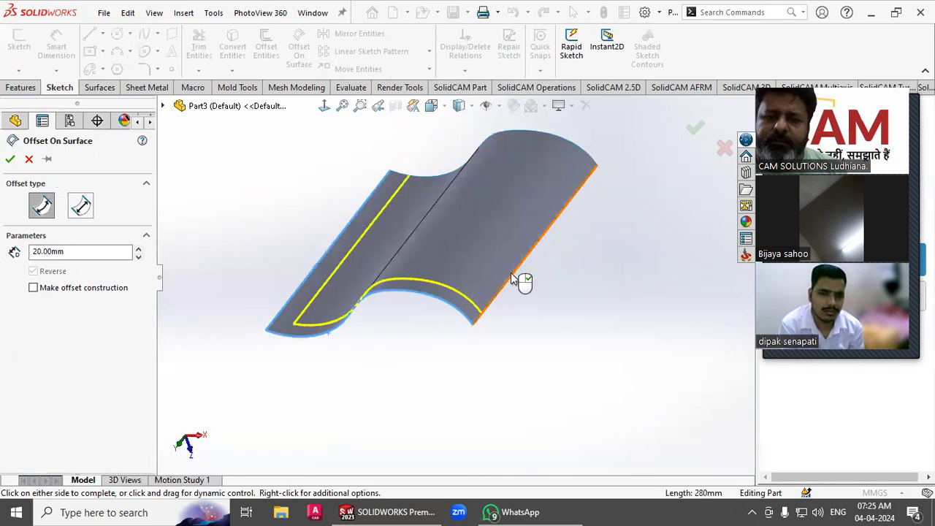
{"action": "left_click", "coordinate": [513, 278]}
{"action": "middle_click_drag", "start_coordinate": [543, 141], "coordinate": [558, 190]}
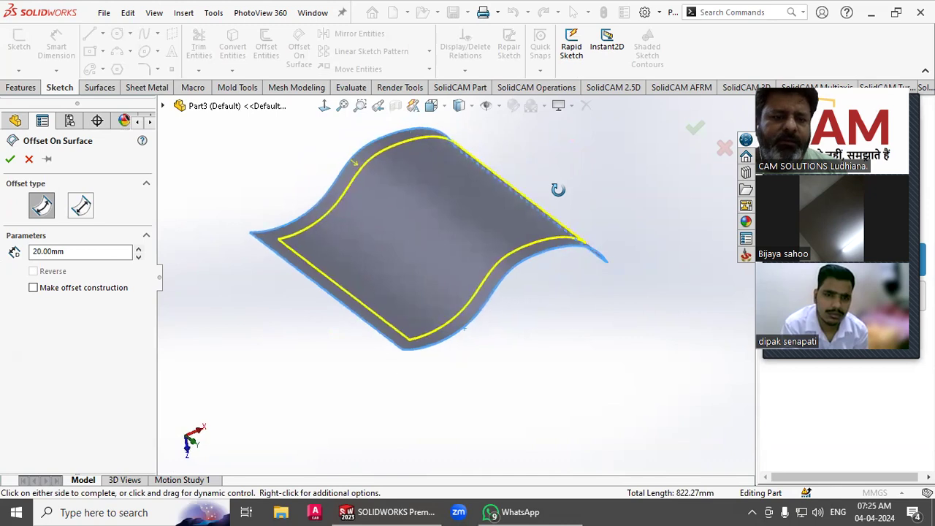
Set the offset distance of the four boundary edges to 40 mm, accept the offset, and exit the 3D sketch
{"action": "left_click", "coordinate": [140, 250]}
{"action": "left_click", "coordinate": [140, 249]}
{"action": "middle_click_drag", "start_coordinate": [173, 266], "coordinate": [68, 217]}
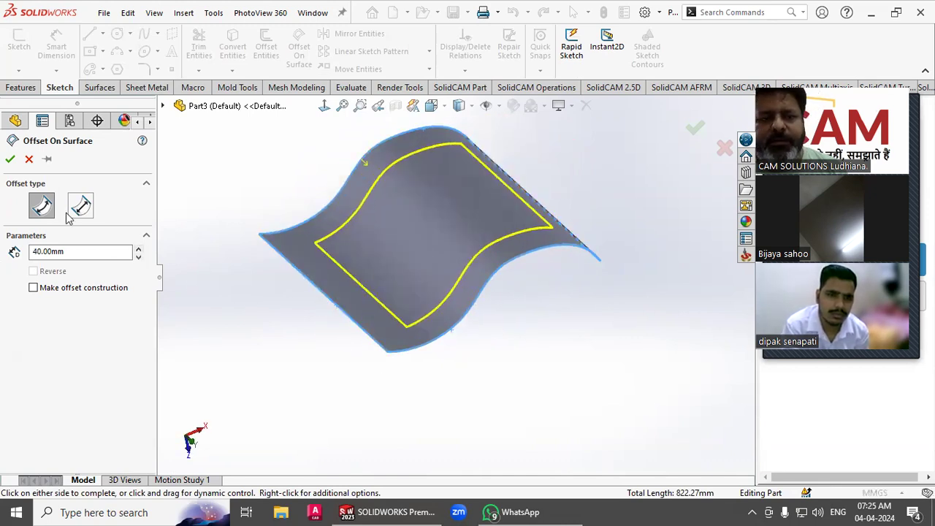
{"action": "key", "text": "ctrl+1"}
{"action": "left_click", "coordinate": [10, 159]}
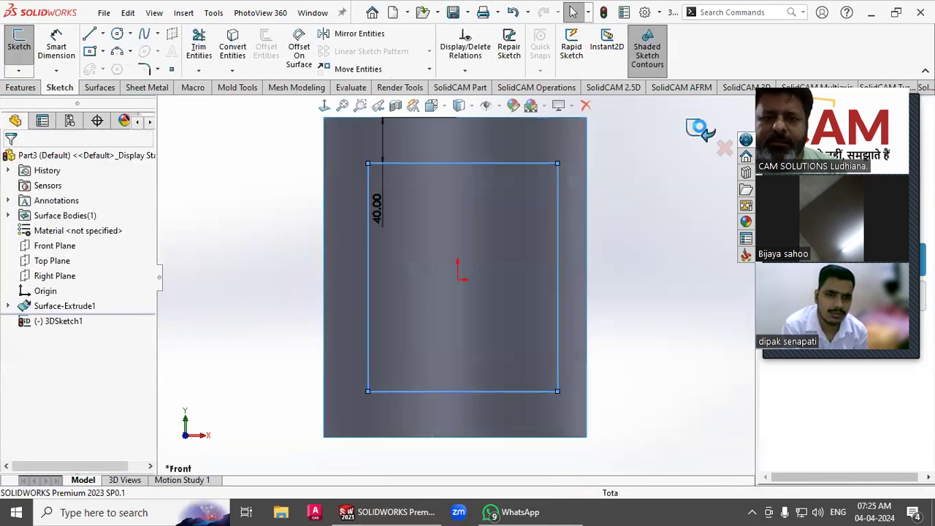
{"action": "left_click", "coordinate": [700, 128]}
Offset one curved end edge inward on the wavy surface by 70 mm in a second 3D sketch
{"action": "mouse_move", "coordinate": [667, 153]}
{"action": "middle_mouse_down"}
{"action": "mouse_move", "coordinate": [567, 186]}
{"action": "mouse_move", "coordinate": [601, 337]}
{"action": "mouse_move", "coordinate": [682, 328]}
{"action": "mouse_move", "coordinate": [607, 367]}
{"action": "mouse_move", "coordinate": [605, 426]}
{"action": "mouse_move", "coordinate": [591, 427]}
{"action": "middle_mouse_up"}
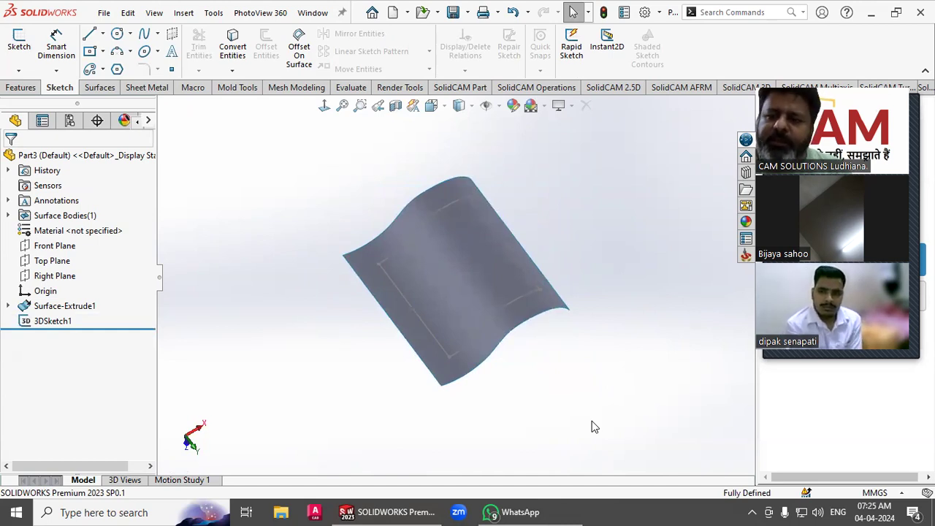
{"action": "middle_click_drag", "start_coordinate": [580, 422], "coordinate": [408, 224]}
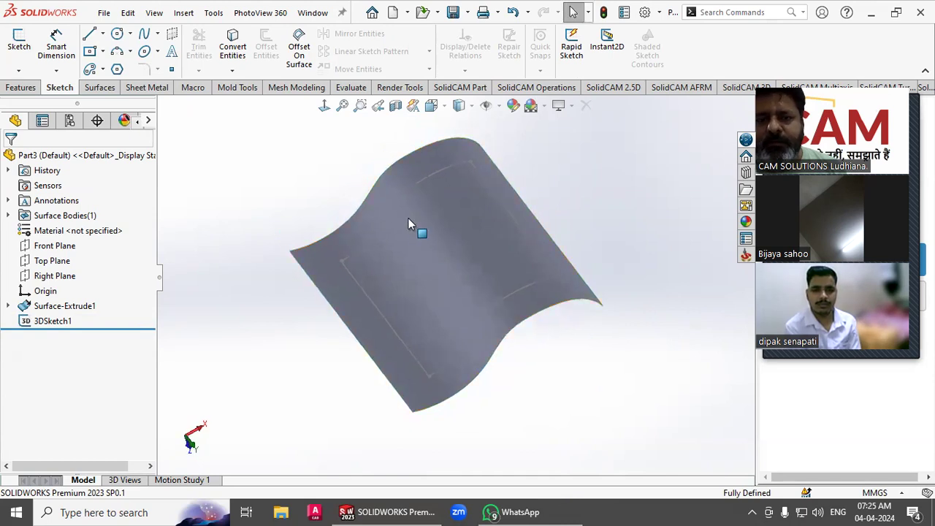
{"action": "left_click", "coordinate": [299, 47]}
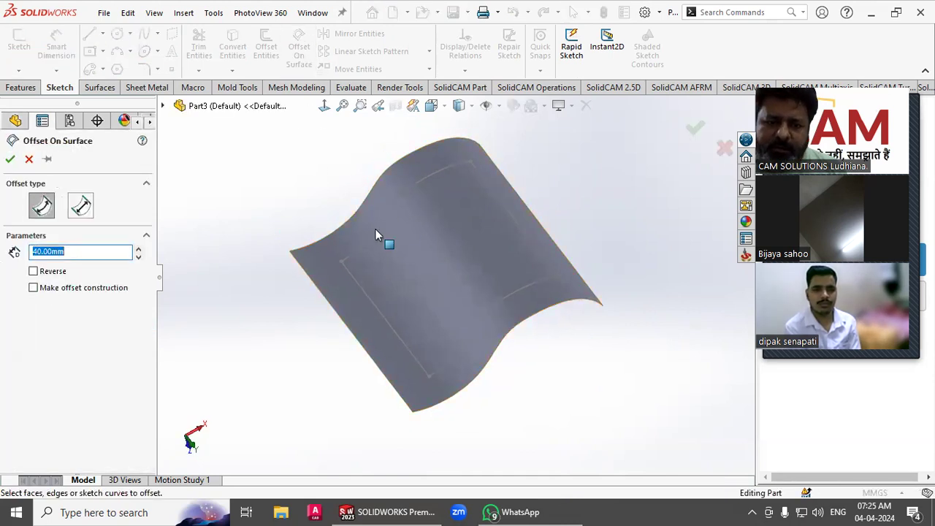
{"action": "left_click", "coordinate": [377, 182]}
{"action": "left_click", "coordinate": [138, 248]}
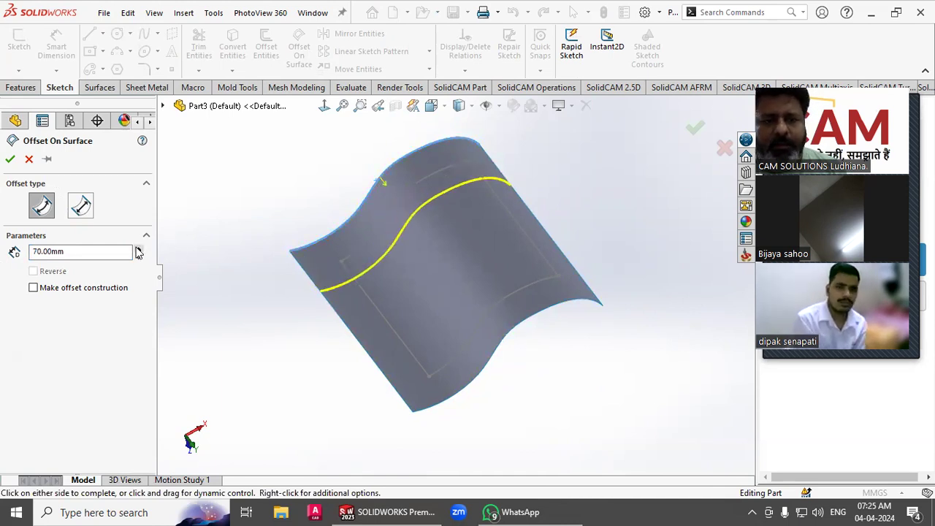
{"action": "key", "text": "ctrl+1"}
{"action": "left_click", "coordinate": [10, 161]}
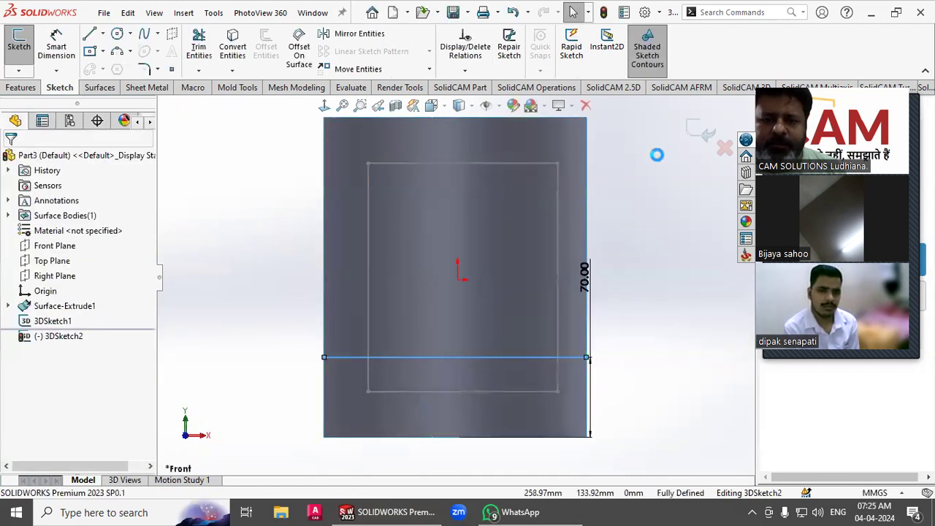
Examine from several angles how both offset sketches follow the wavy surface
{"action": "mouse_move", "coordinate": [584, 202]}
{"action": "middle_mouse_down"}
{"action": "mouse_move", "coordinate": [611, 268]}
{"action": "mouse_move", "coordinate": [670, 267]}
{"action": "mouse_move", "coordinate": [686, 316]}
{"action": "mouse_move", "coordinate": [634, 351]}
{"action": "mouse_move", "coordinate": [664, 428]}
{"action": "middle_mouse_up"}
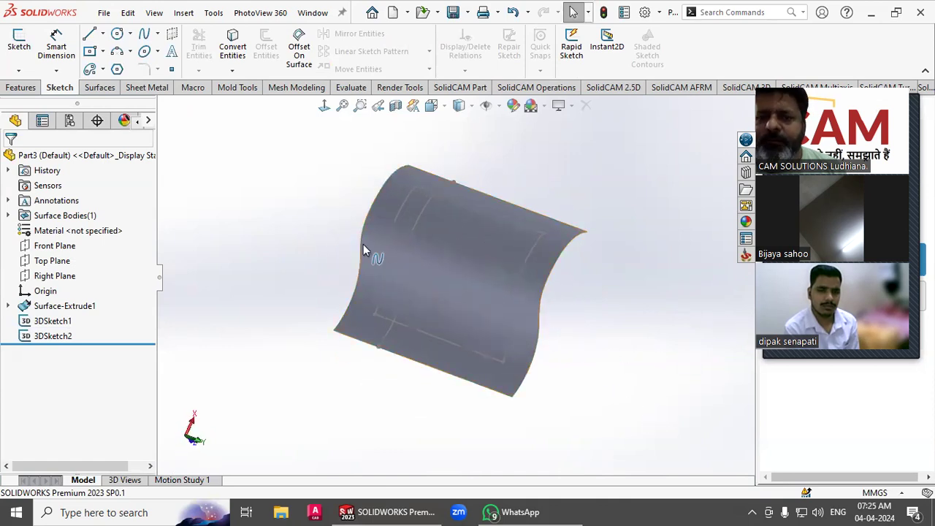
{"action": "scroll", "coordinate": [574, 185], "scroll_direction": "down", "scroll_amount": 3}
{"action": "scroll", "coordinate": [574, 185], "scroll_direction": "up", "scroll_amount": 3}
{"action": "middle_click_drag", "start_coordinate": [577, 188], "coordinate": [712, 249]}
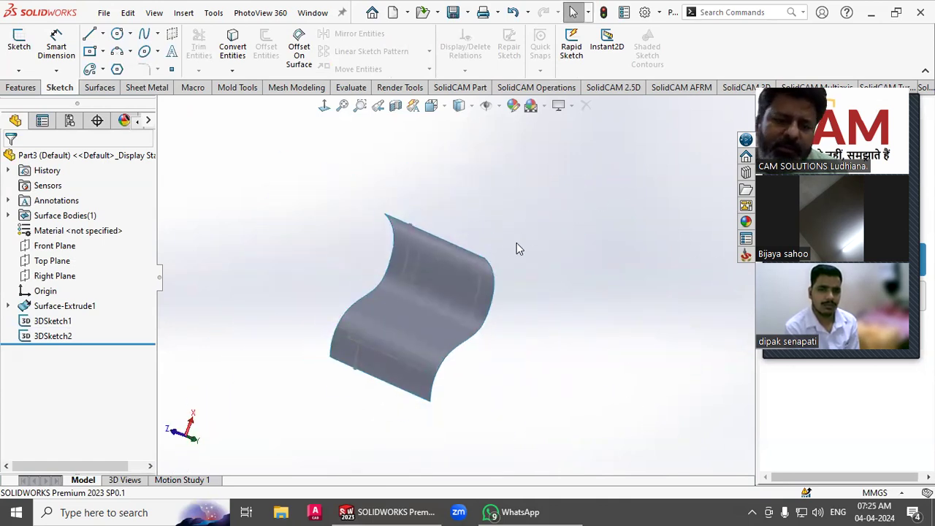
{"action": "middle_click_drag", "start_coordinate": [533, 265], "coordinate": [361, 211]}
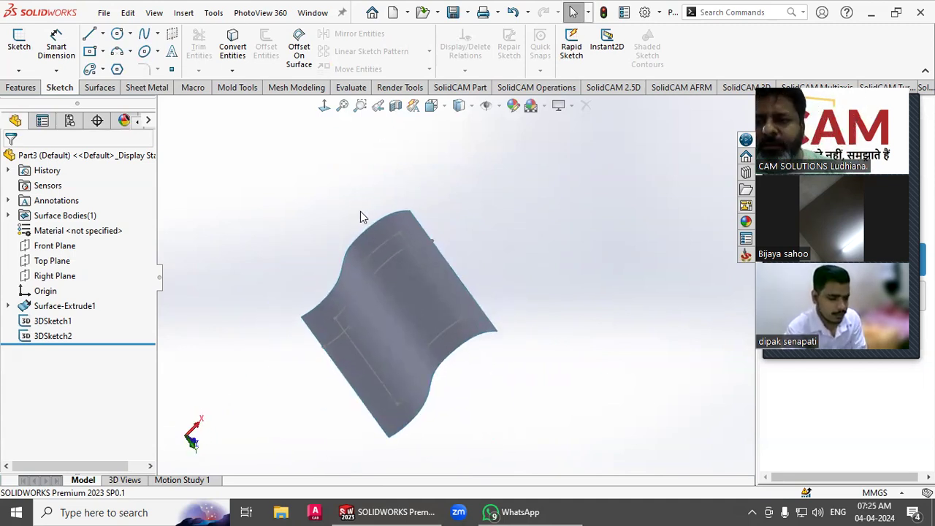
{"action": "middle_click_drag", "start_coordinate": [367, 268], "coordinate": [369, 288]}
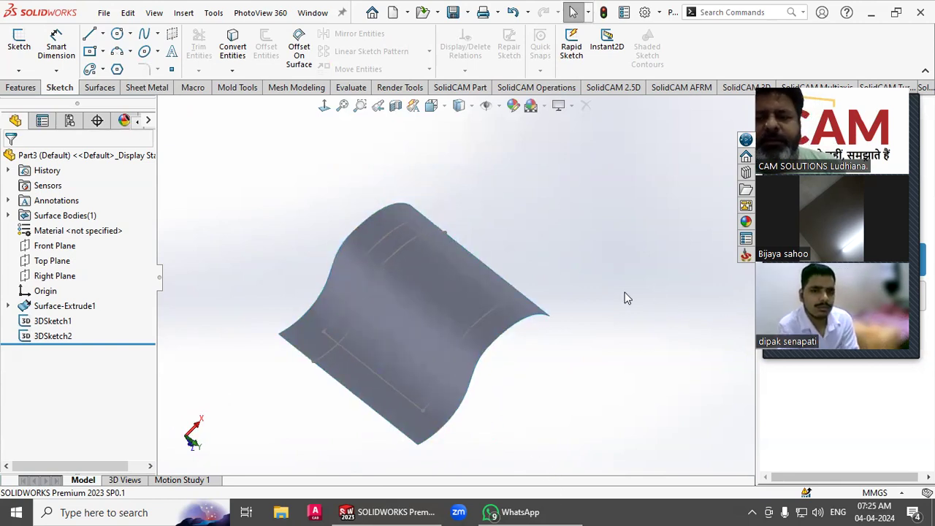
Check the topic list in the WhatsApp image for the next sketch topic
{"action": "left_click", "coordinate": [520, 511]}
{"action": "left_click", "coordinate": [522, 510]}
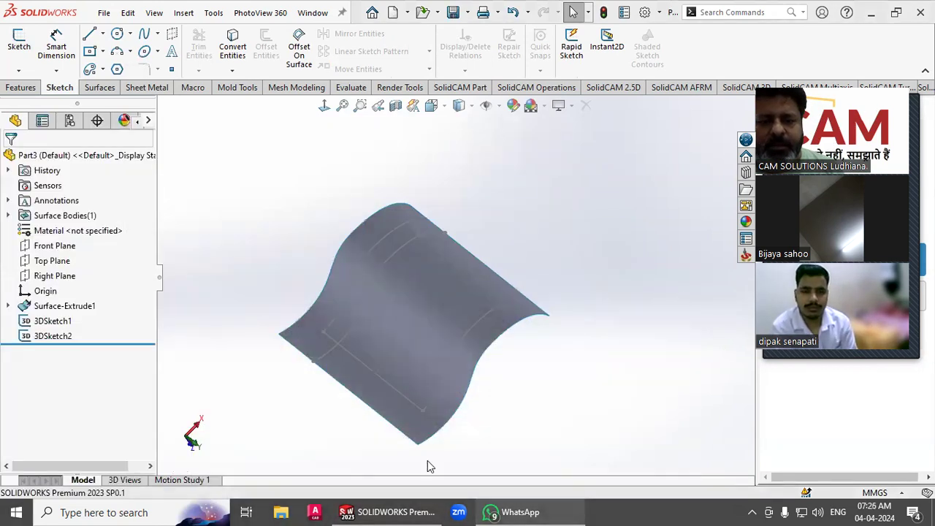
Check the topic list in the WhatsApp image for the next topic and switch to the Part1 block model
{"action": "left_click", "coordinate": [520, 511]}
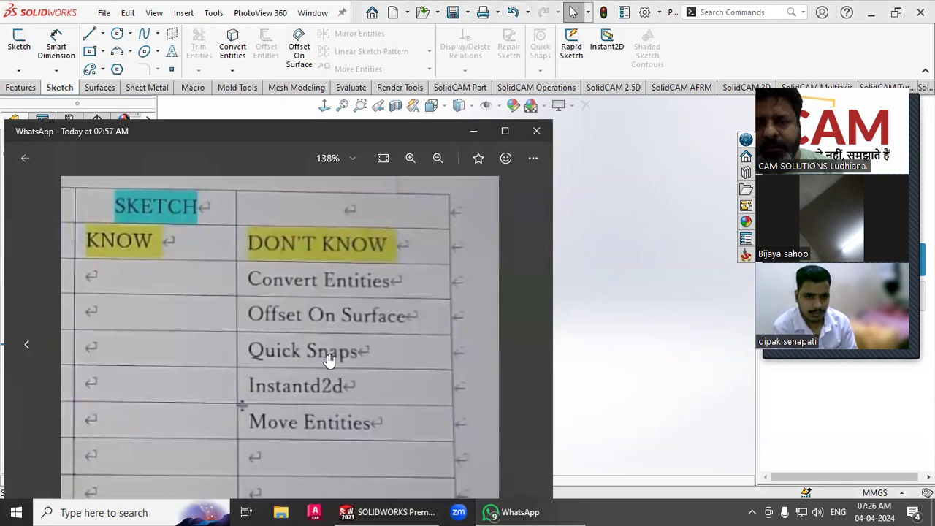
{"action": "left_click", "coordinate": [472, 131]}
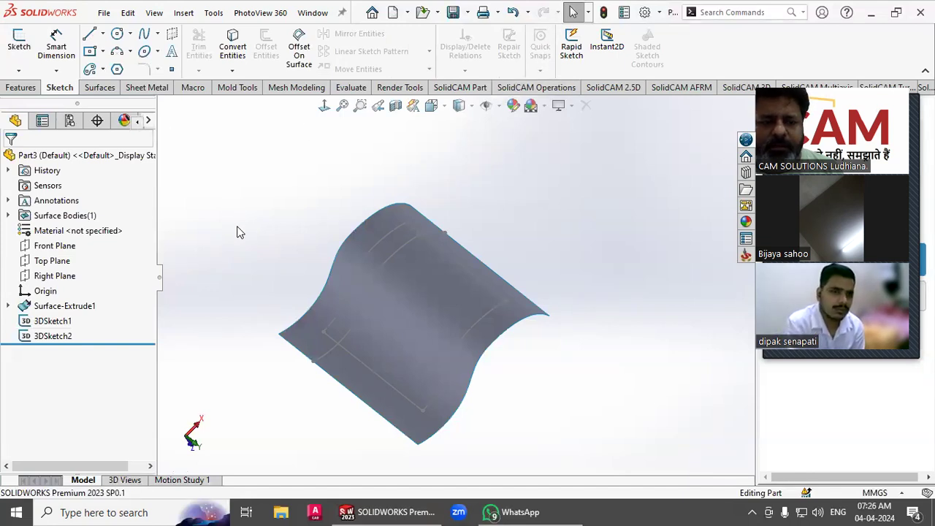
{"action": "left_click", "coordinate": [312, 12]}
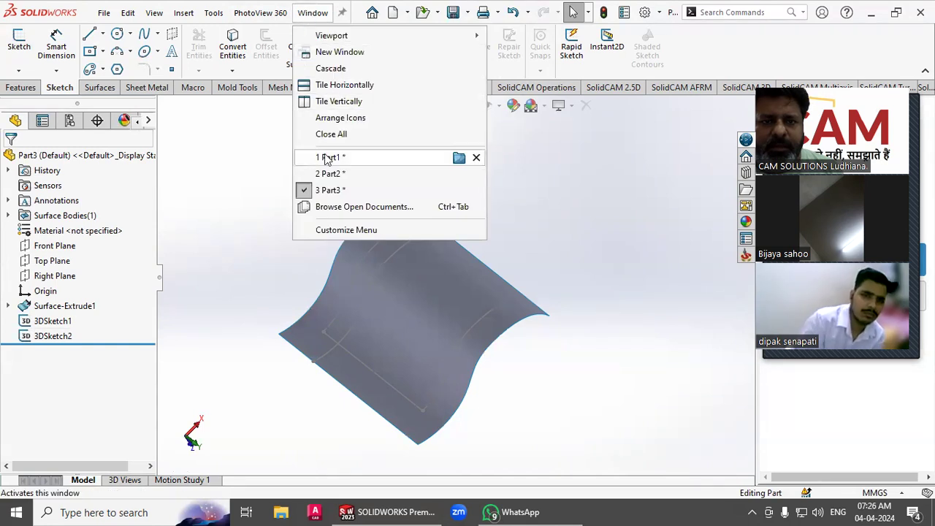
{"action": "left_click", "coordinate": [310, 158]}
{"action": "middle_click_drag", "start_coordinate": [229, 252], "coordinate": [226, 355]}
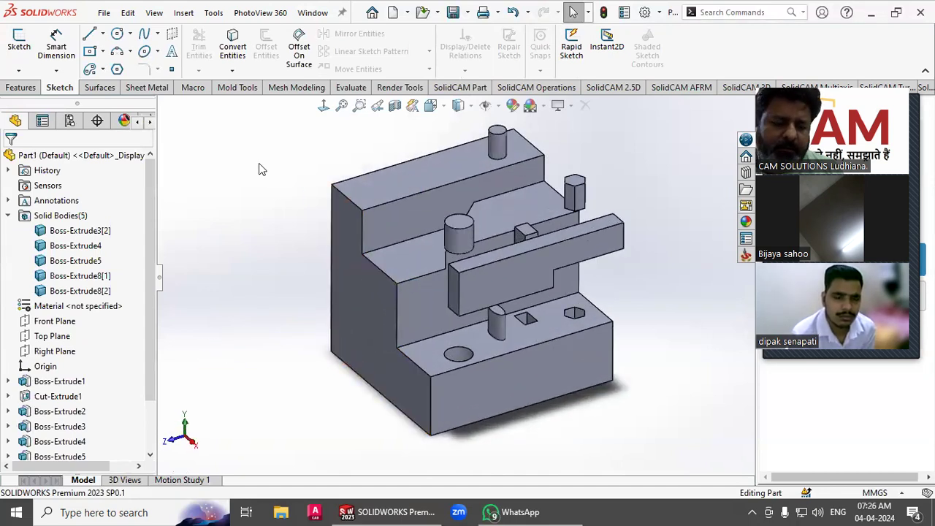
Open a new sketch on the top face of the block's highest step and start the Circle tool
{"action": "left_click", "coordinate": [19, 49]}
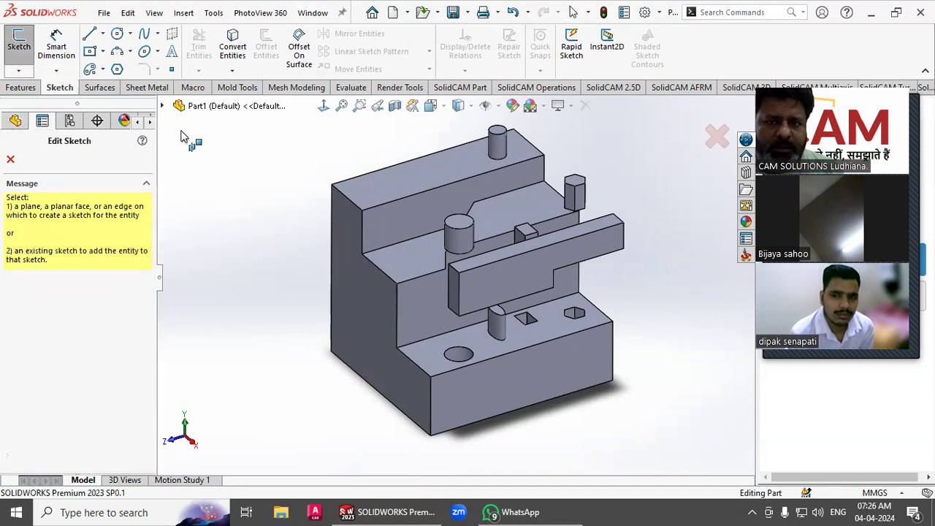
{"action": "left_click", "coordinate": [386, 177]}
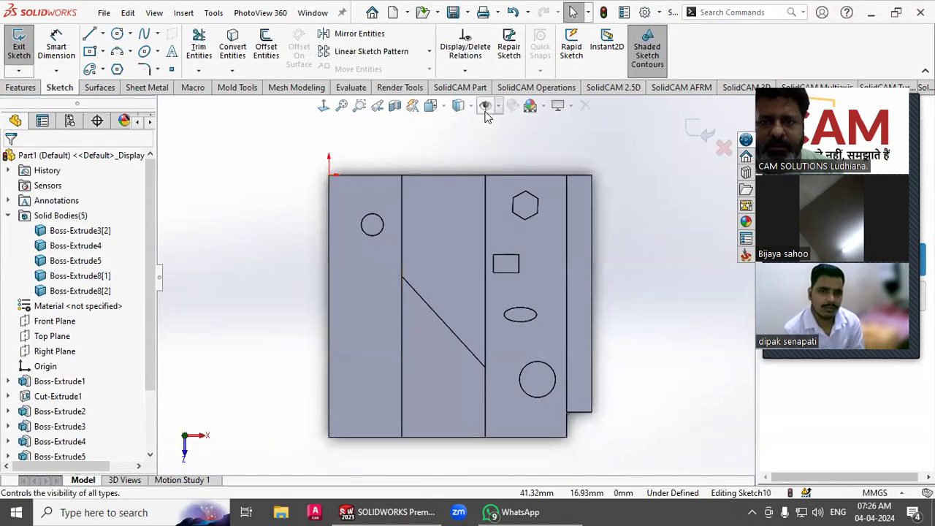
{"action": "mouse_move", "coordinate": [494, 192]}
{"action": "middle_mouse_down"}
{"action": "mouse_move", "coordinate": [361, 255]}
{"action": "mouse_move", "coordinate": [207, 173]}
{"action": "middle_mouse_up"}
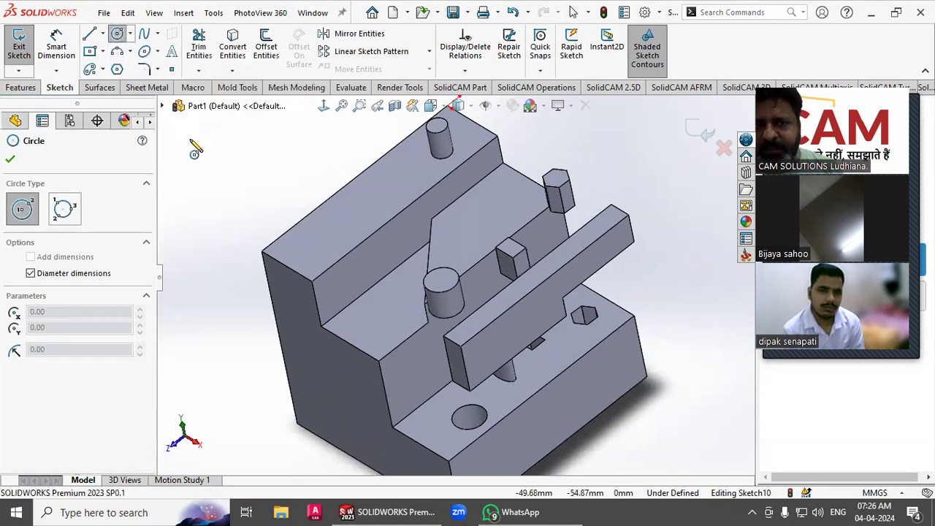
Try the Quadrant quick snap for placing a circle on the small cylinder standing on the highest step
{"action": "left_click", "coordinate": [542, 70]}
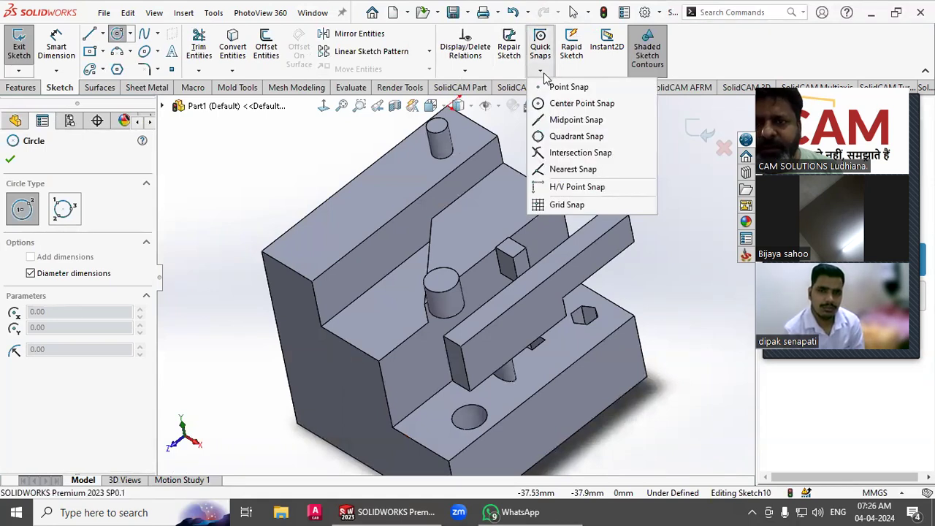
{"action": "left_click", "coordinate": [575, 138]}
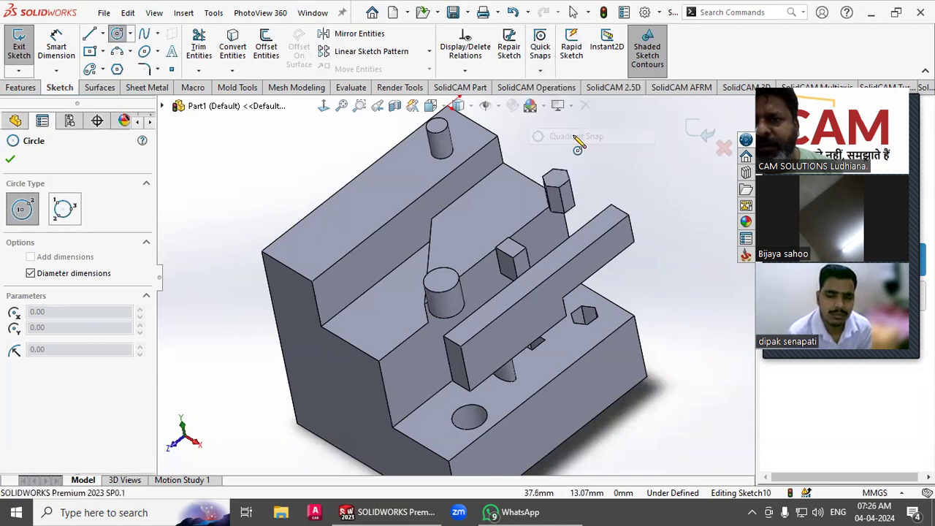
{"action": "scroll", "coordinate": [426, 211], "scroll_direction": "down", "scroll_amount": 3}
{"action": "scroll", "coordinate": [426, 211], "scroll_direction": "up", "scroll_amount": 5}
{"action": "scroll", "coordinate": [426, 211], "scroll_direction": "down", "scroll_amount": 4}
{"action": "scroll", "coordinate": [468, 172], "scroll_direction": "down", "scroll_amount": 5}
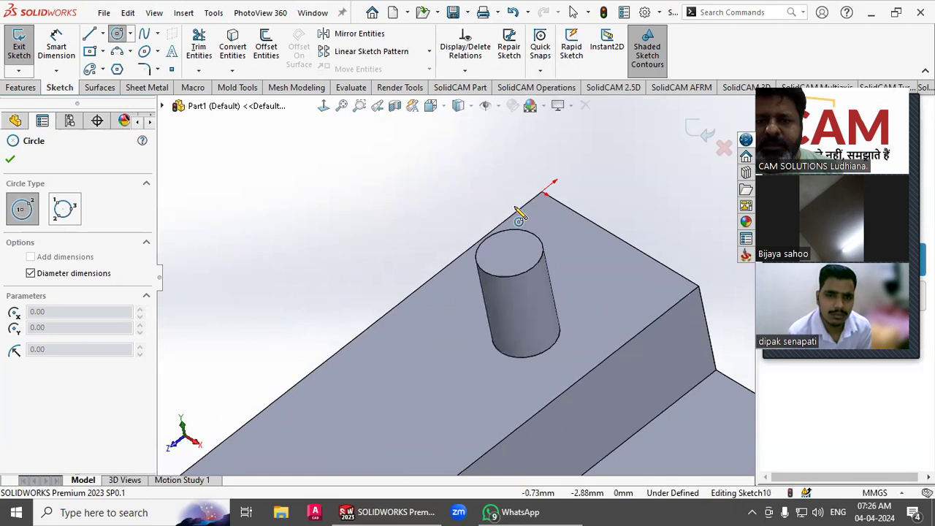
{"action": "mouse_move", "coordinate": [526, 334]}
{"action": "middle_mouse_down"}
{"action": "mouse_move", "coordinate": [548, 303]}
{"action": "mouse_move", "coordinate": [499, 347]}
{"action": "middle_mouse_up"}
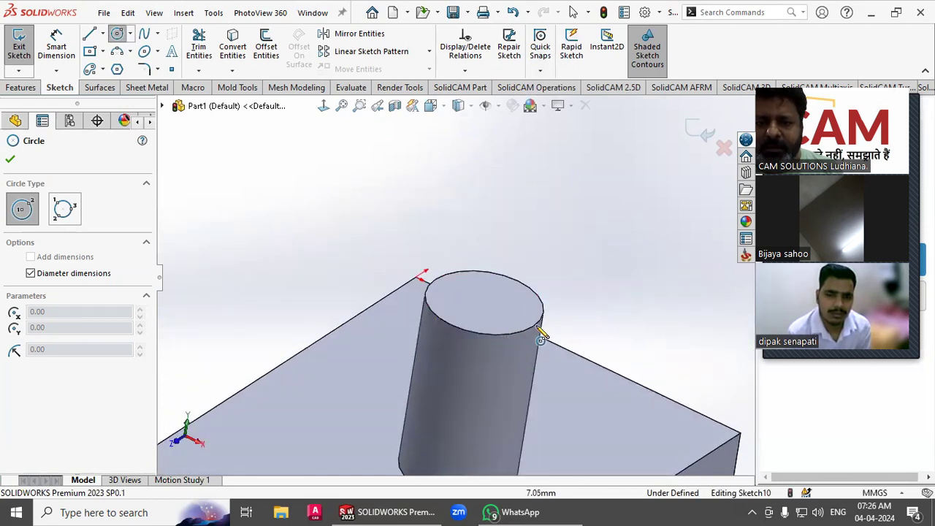
{"action": "scroll", "coordinate": [429, 299], "scroll_direction": "up", "scroll_amount": 3}
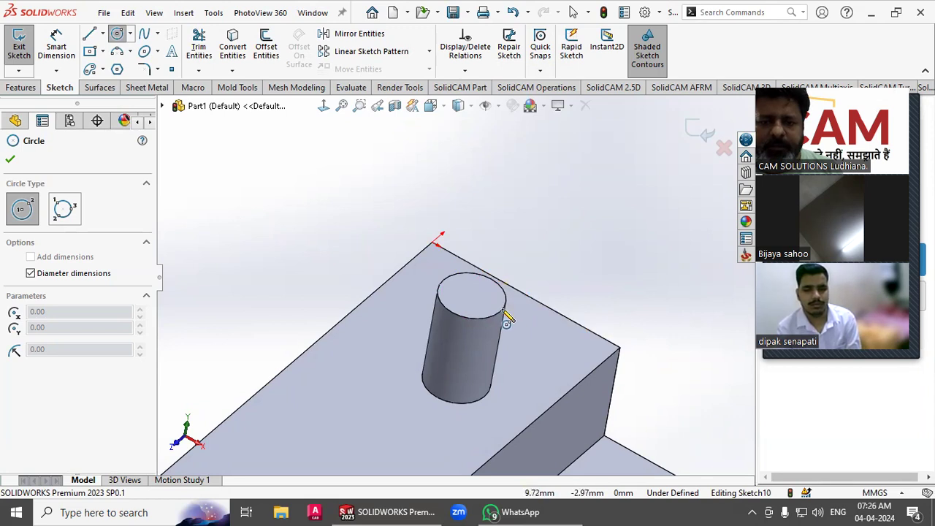
{"action": "left_click", "coordinate": [541, 70]}
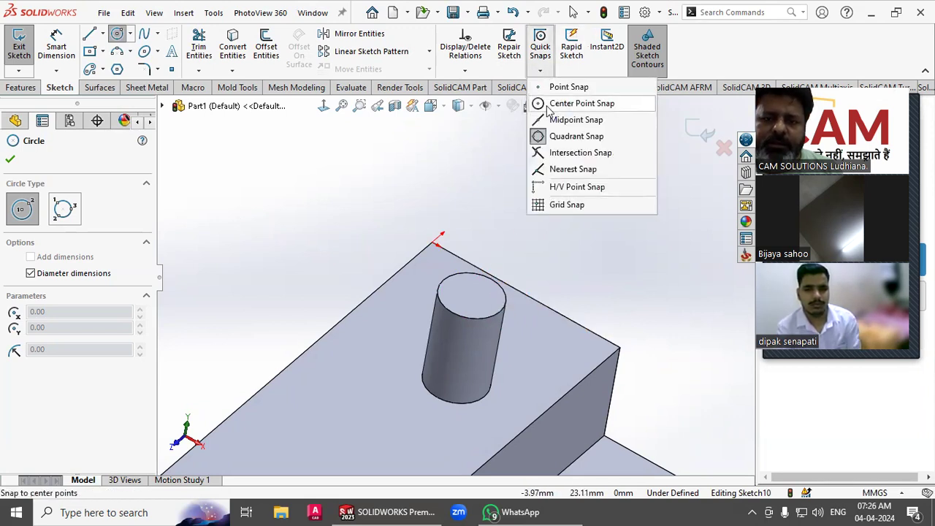
{"action": "left_click", "coordinate": [556, 137]}
Draw a circle centred on the midpoint of the highest step's long inner edge using the Midpoint quick snap
{"action": "left_click", "coordinate": [540, 70]}
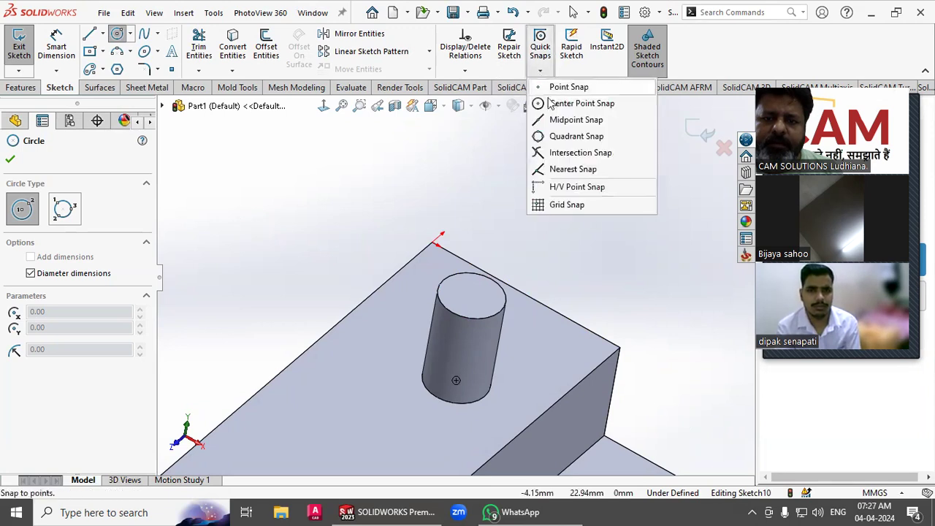
{"action": "left_click", "coordinate": [566, 120]}
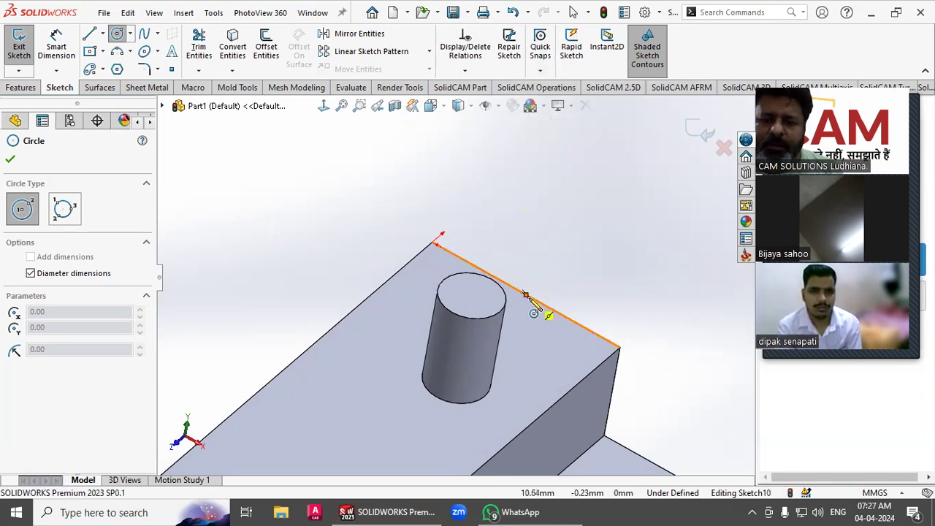
{"action": "scroll", "coordinate": [553, 256], "scroll_direction": "up", "scroll_amount": 2}
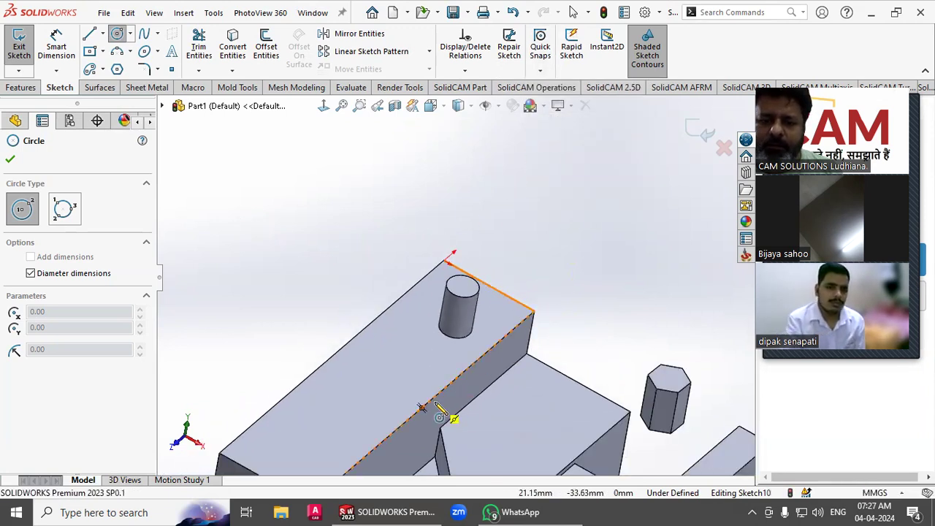
{"action": "scroll", "coordinate": [610, 211], "scroll_direction": "up", "scroll_amount": 3}
{"action": "scroll", "coordinate": [555, 292], "scroll_direction": "down", "scroll_amount": 4}
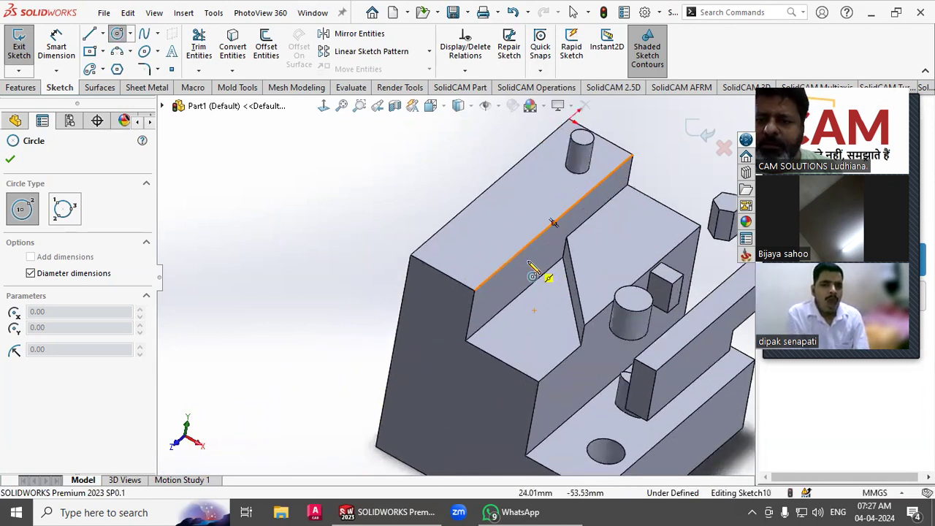
{"action": "left_click", "coordinate": [531, 266]}
{"action": "left_click", "coordinate": [560, 244]}
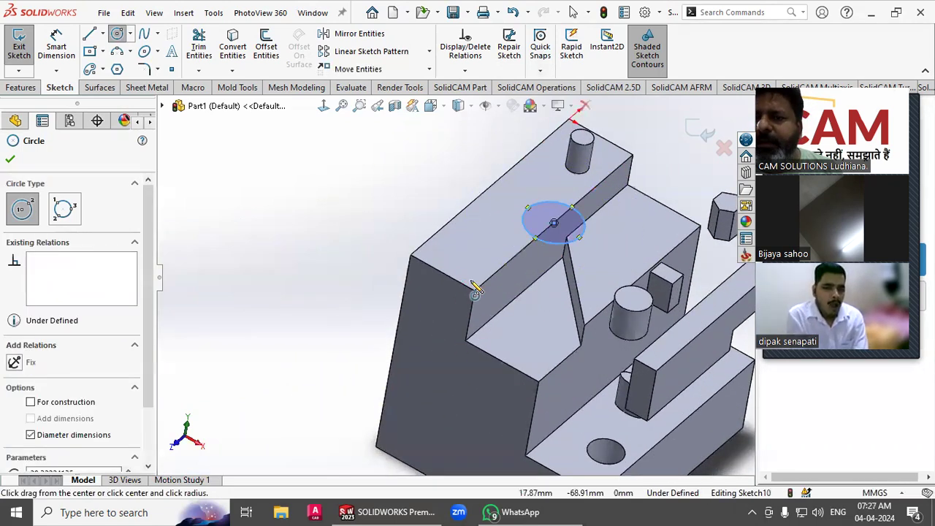
{"action": "key", "text": "Escape"}
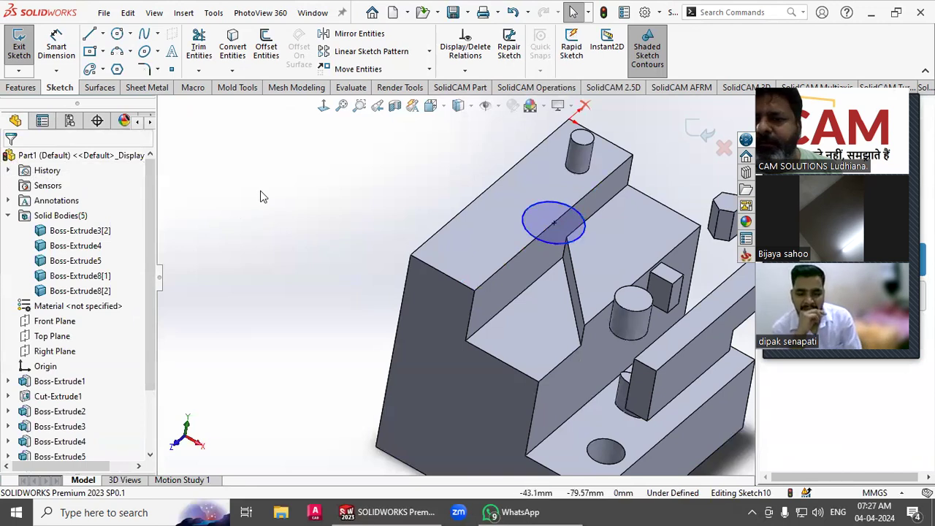
Draw a line tangent to the circle, using the Tangent quick snap, to the near end corner of the highest step's inner edge
{"action": "scroll", "coordinate": [359, 194], "scroll_direction": "up", "scroll_amount": 2}
{"action": "middle_click_drag", "start_coordinate": [452, 209], "coordinate": [443, 183]}
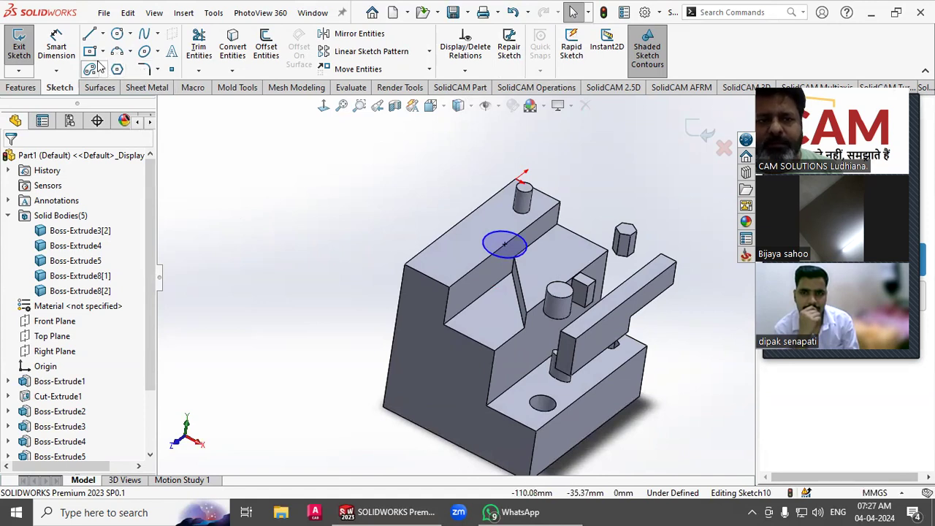
{"action": "left_click", "coordinate": [89, 35]}
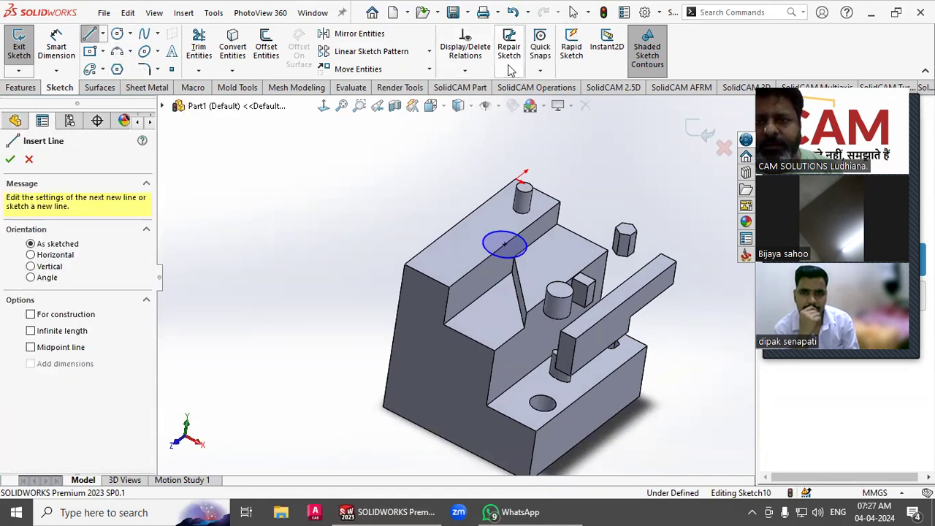
{"action": "left_click", "coordinate": [542, 70]}
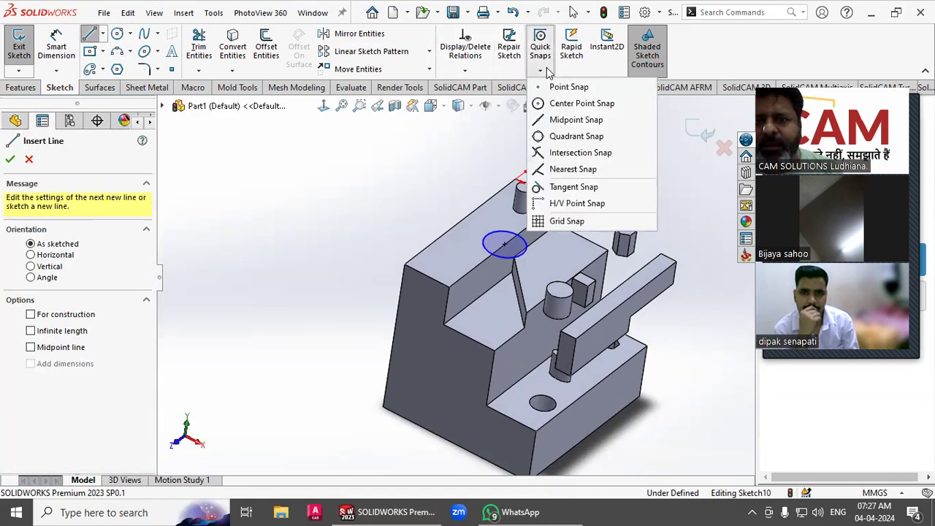
{"action": "left_click", "coordinate": [574, 187]}
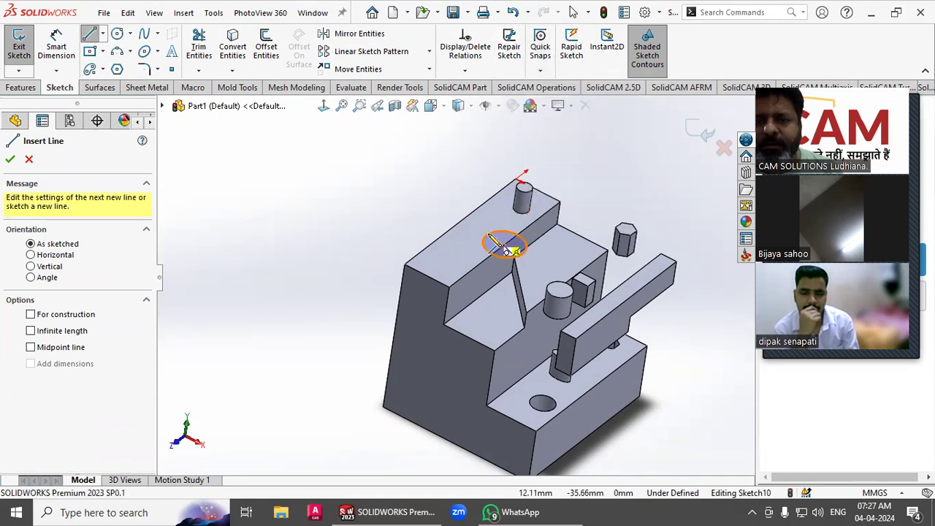
{"action": "left_click", "coordinate": [504, 248]}
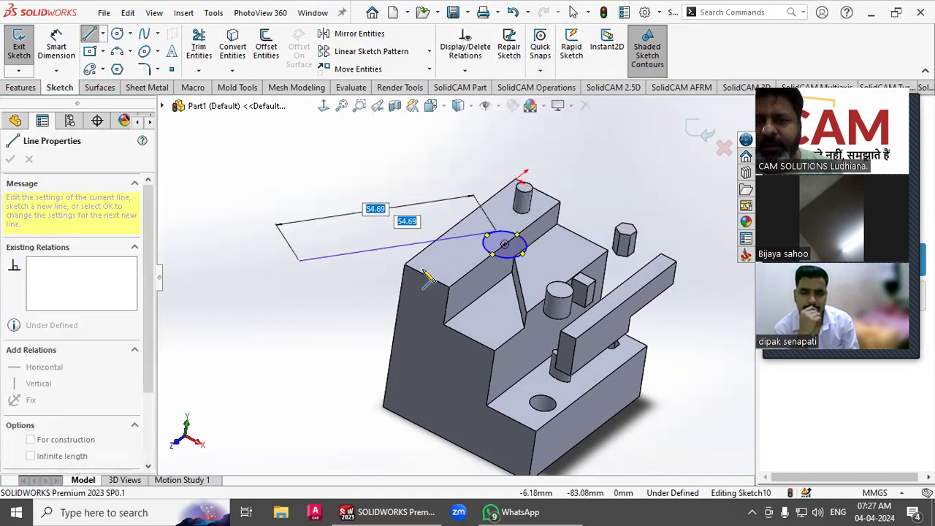
{"action": "left_click", "coordinate": [450, 287]}
{"action": "right_click", "coordinate": [318, 214]}
{"action": "left_click", "coordinate": [355, 220]}
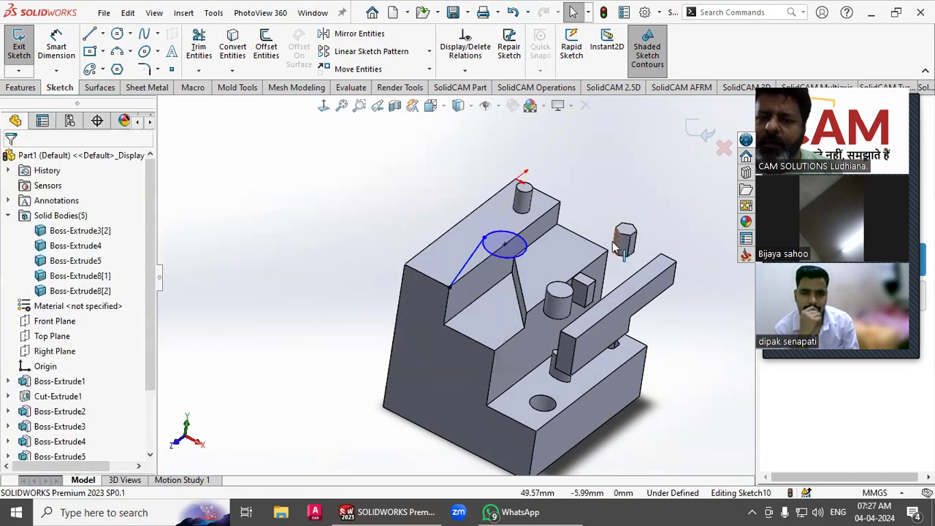
Draw a second line from a tangent point on the circle to the base of the hexagonal prism
{"action": "scroll", "coordinate": [501, 233], "scroll_direction": "down", "scroll_amount": 4}
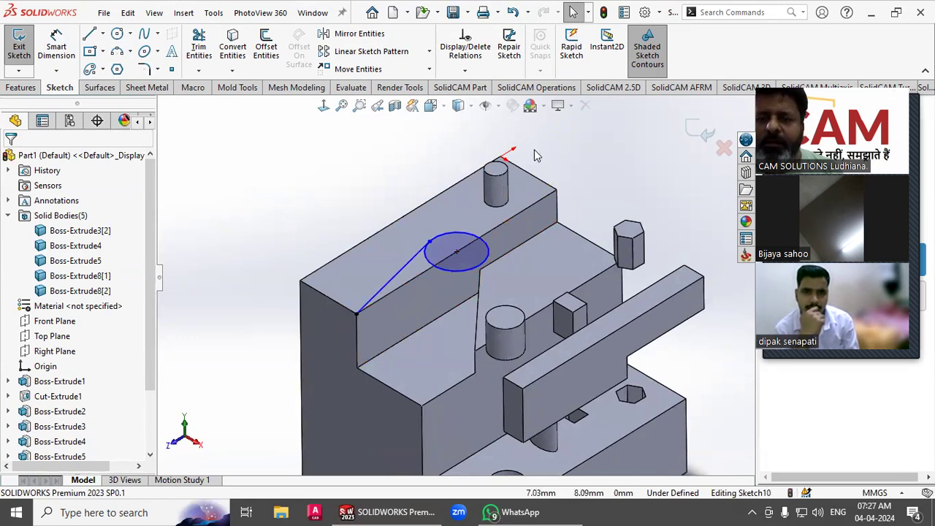
{"action": "left_click", "coordinate": [89, 33]}
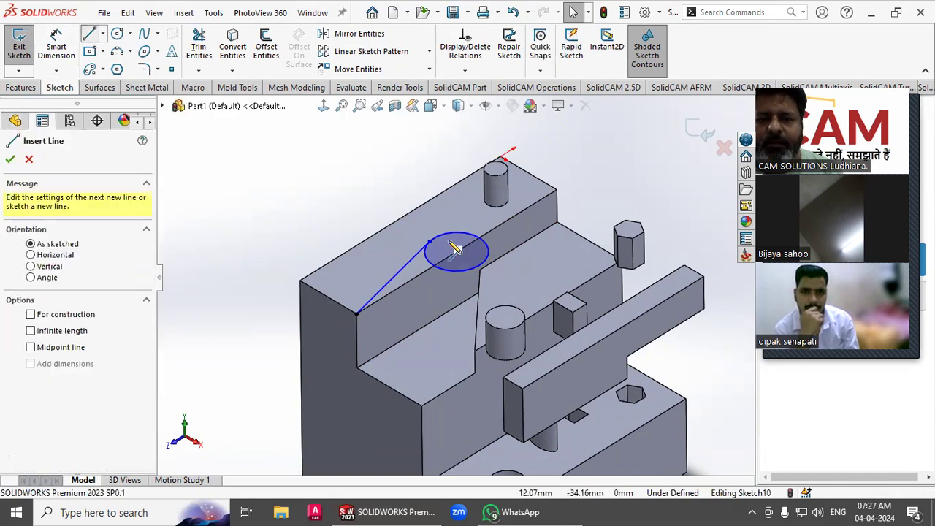
{"action": "left_click", "coordinate": [453, 272]}
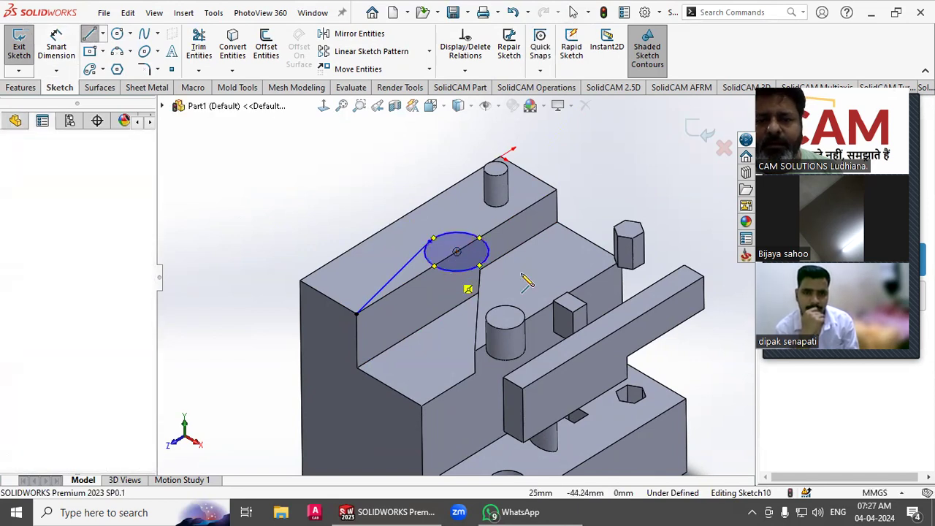
{"action": "left_click", "coordinate": [632, 270]}
{"action": "right_click", "coordinate": [633, 270]}
{"action": "left_click", "coordinate": [647, 283]}
Draw a line from the second line's midpoint, using the Midpoint quick snap, to the far end corner of the highest step's inner edge
{"action": "middle_click_drag", "start_coordinate": [652, 196], "coordinate": [650, 221]}
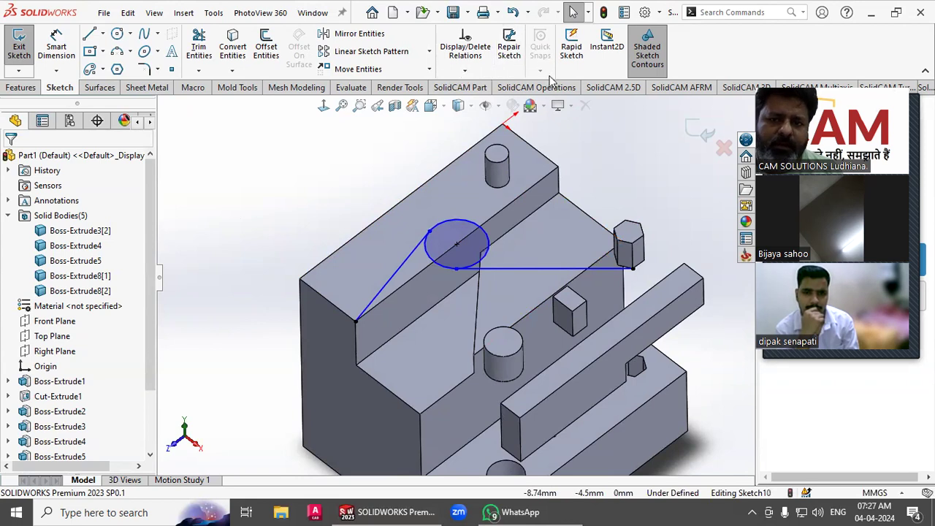
{"action": "left_click", "coordinate": [89, 33]}
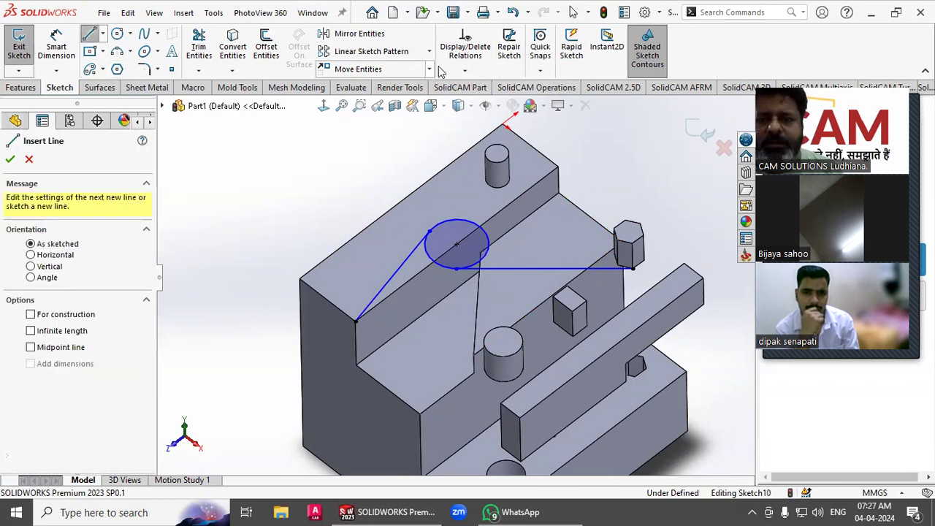
{"action": "left_click", "coordinate": [539, 66]}
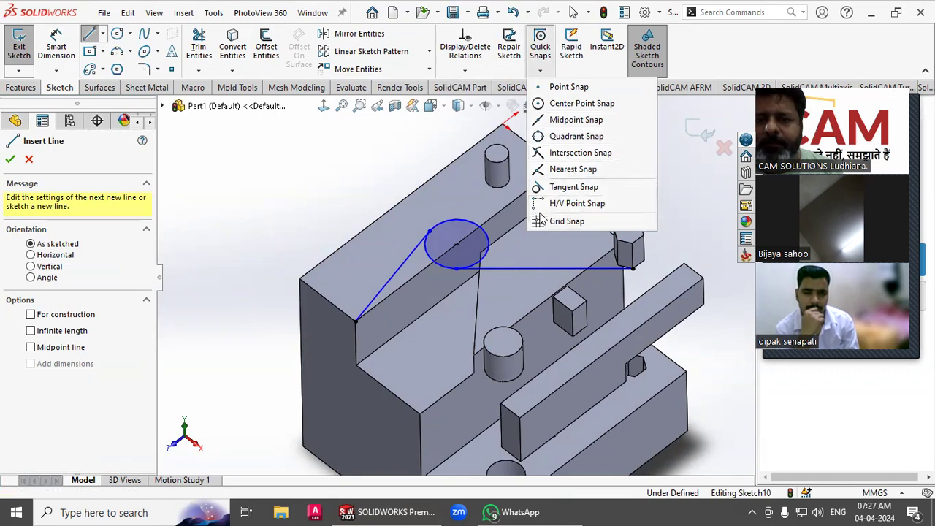
{"action": "left_click", "coordinate": [570, 119]}
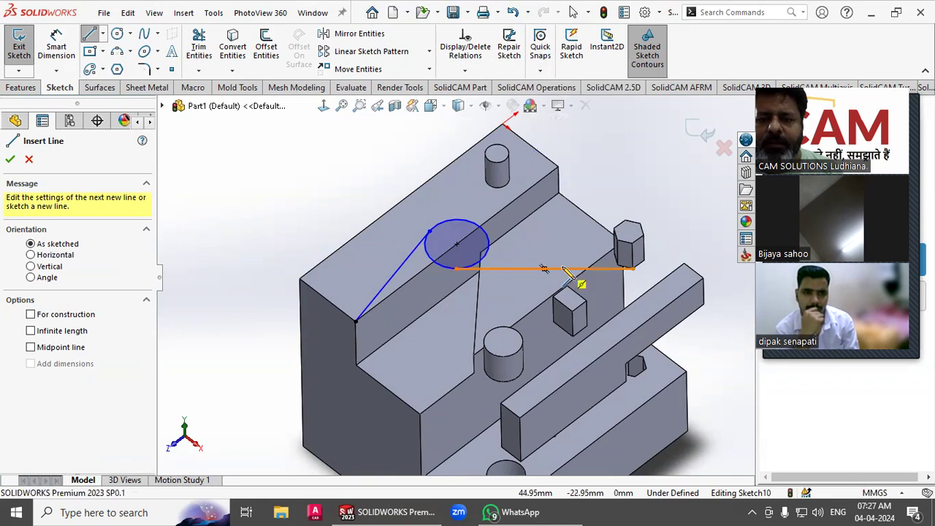
{"action": "left_click", "coordinate": [579, 276]}
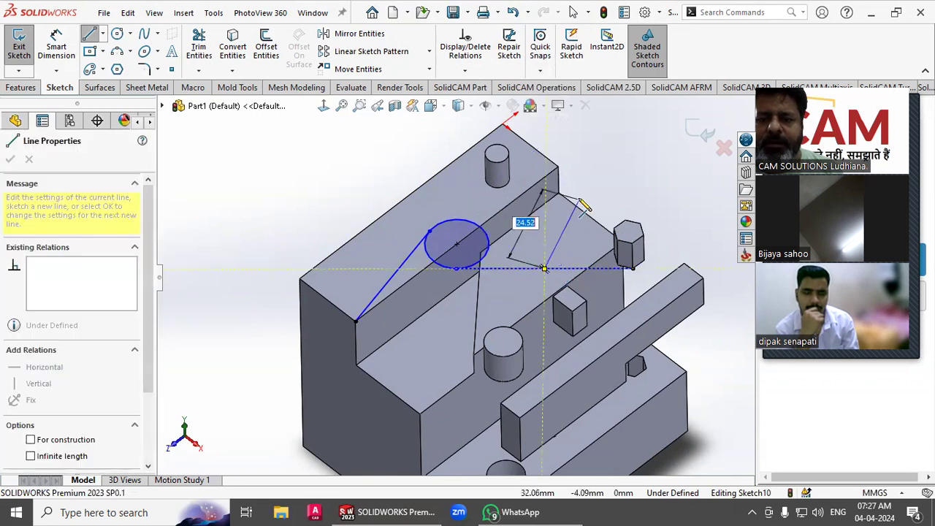
{"action": "left_click", "coordinate": [558, 168]}
{"action": "right_click", "coordinate": [559, 169]}
{"action": "left_click", "coordinate": [577, 183]}
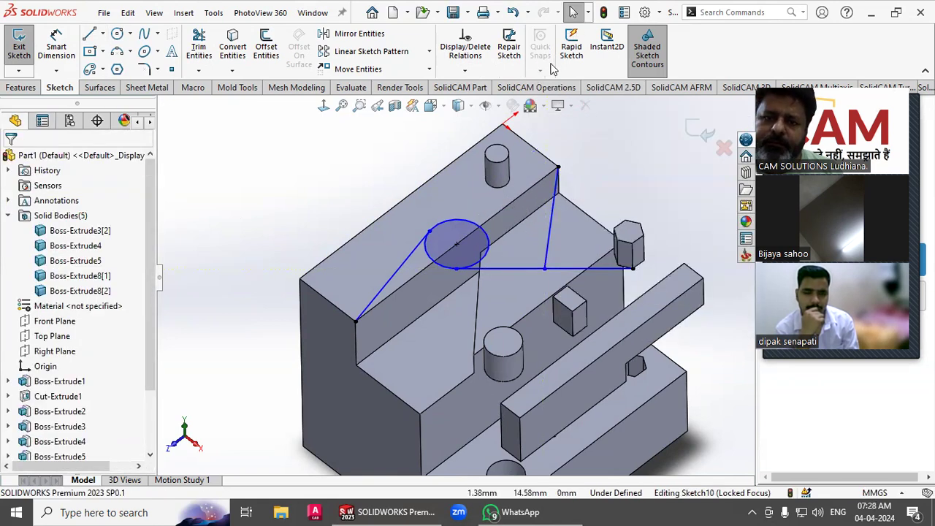
Draw a circle about 14 mm in diameter centred on the midpoint of the line to the highest step's far corner, and close the sketch
{"action": "left_click", "coordinate": [117, 34]}
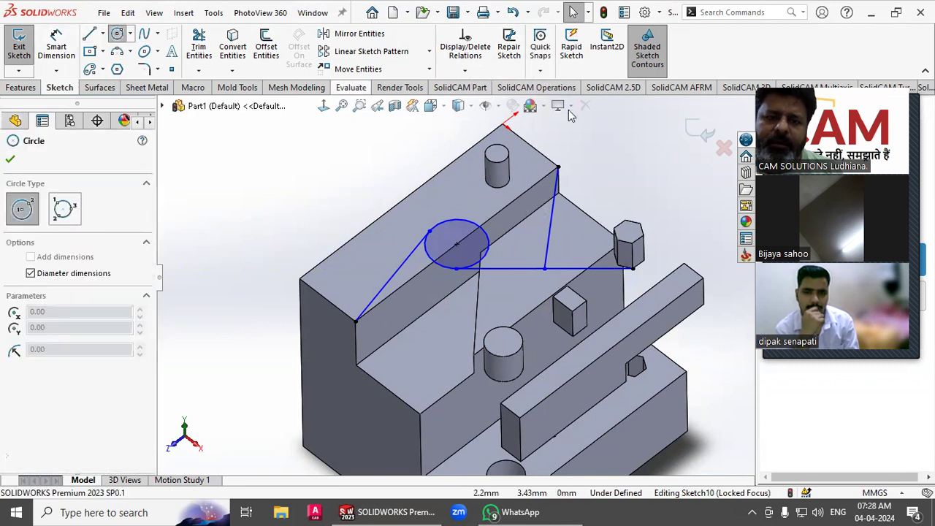
{"action": "left_click", "coordinate": [539, 47]}
{"action": "left_click", "coordinate": [566, 120]}
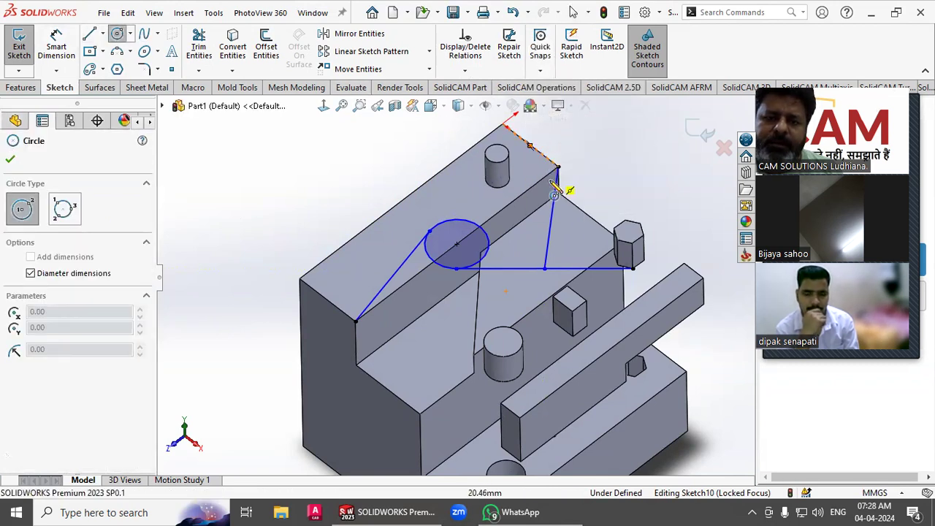
{"action": "left_click", "coordinate": [548, 236]}
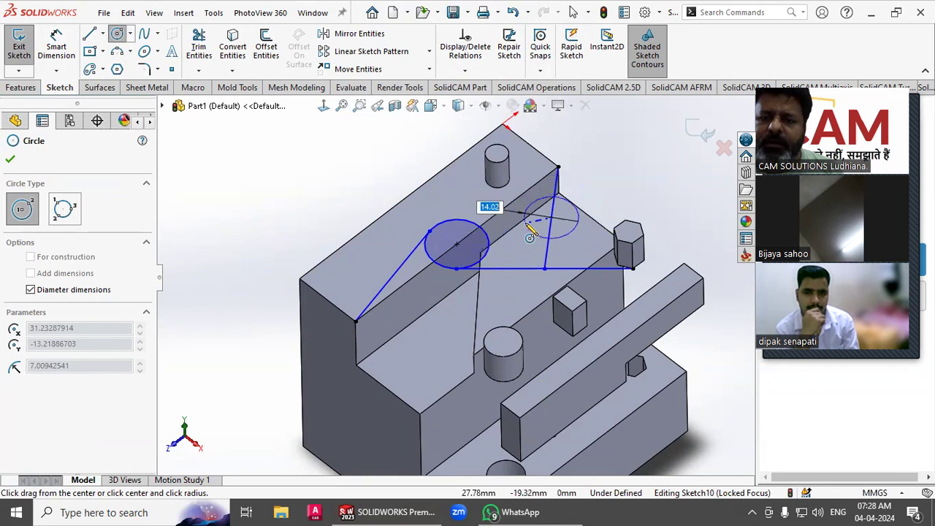
{"action": "left_click", "coordinate": [566, 202]}
{"action": "right_click", "coordinate": [593, 157]}
{"action": "left_click", "coordinate": [614, 160]}
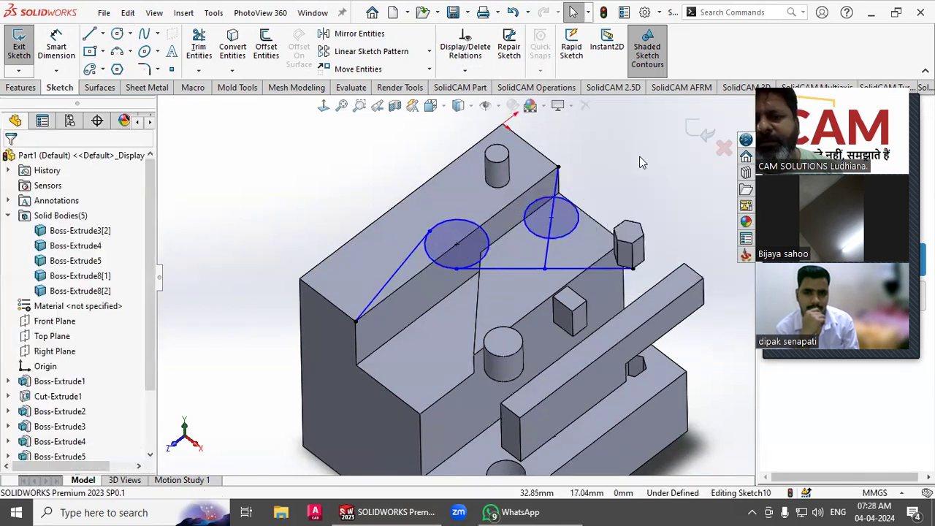
{"action": "mouse_move", "coordinate": [618, 165]}
{"action": "middle_mouse_down"}
{"action": "mouse_move", "coordinate": [637, 177]}
{"action": "mouse_move", "coordinate": [698, 135]}
{"action": "middle_mouse_up"}
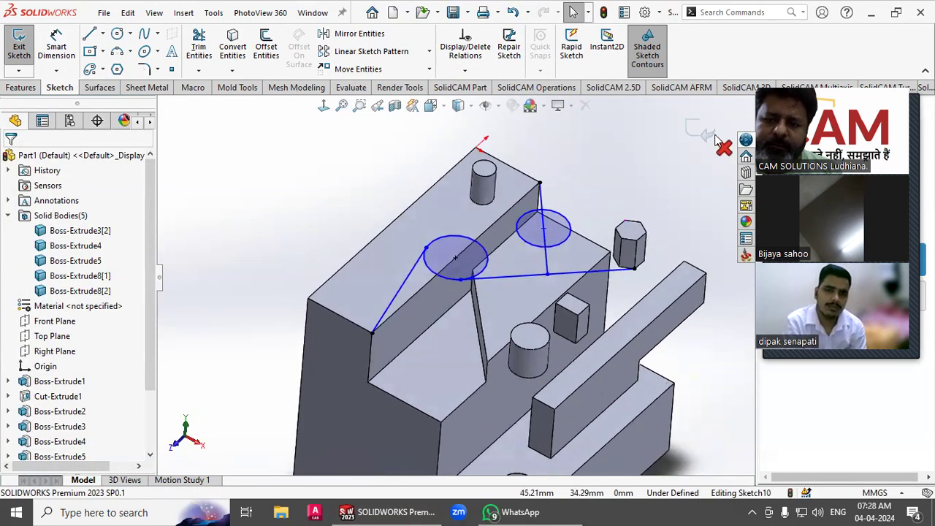
{"action": "left_click", "coordinate": [703, 130]}
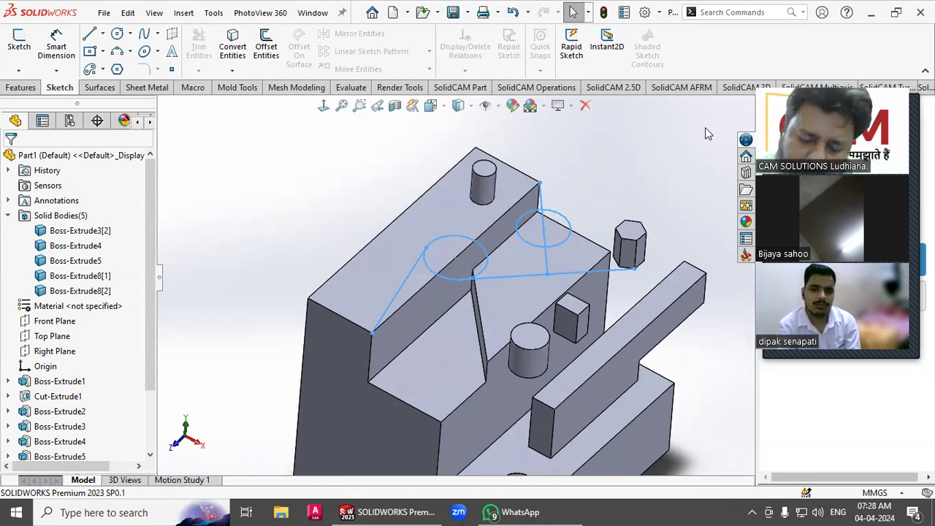
Delete the quick-snap demonstration sketch, Sketch10, from the part
{"action": "mouse_move", "coordinate": [556, 184]}
{"action": "middle_mouse_down"}
{"action": "mouse_move", "coordinate": [557, 168]}
{"action": "mouse_move", "coordinate": [533, 154]}
{"action": "mouse_move", "coordinate": [533, 182]}
{"action": "mouse_move", "coordinate": [542, 187]}
{"action": "middle_mouse_up"}
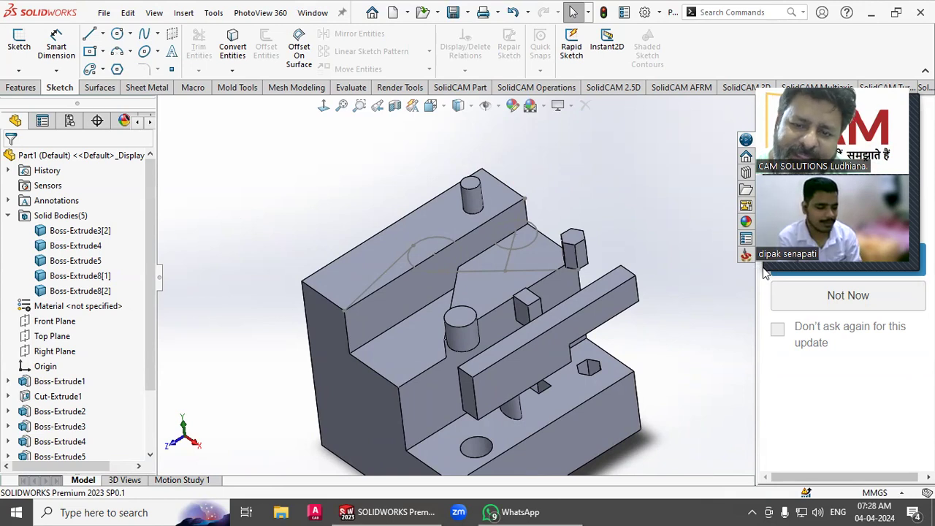
{"action": "middle_click_drag", "start_coordinate": [531, 257], "coordinate": [601, 211]}
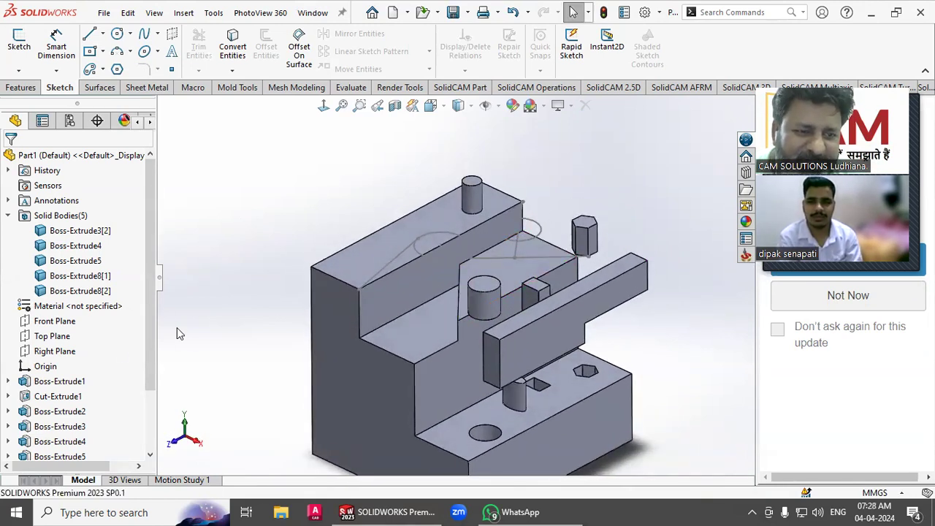
{"action": "left_click", "coordinate": [11, 216]}
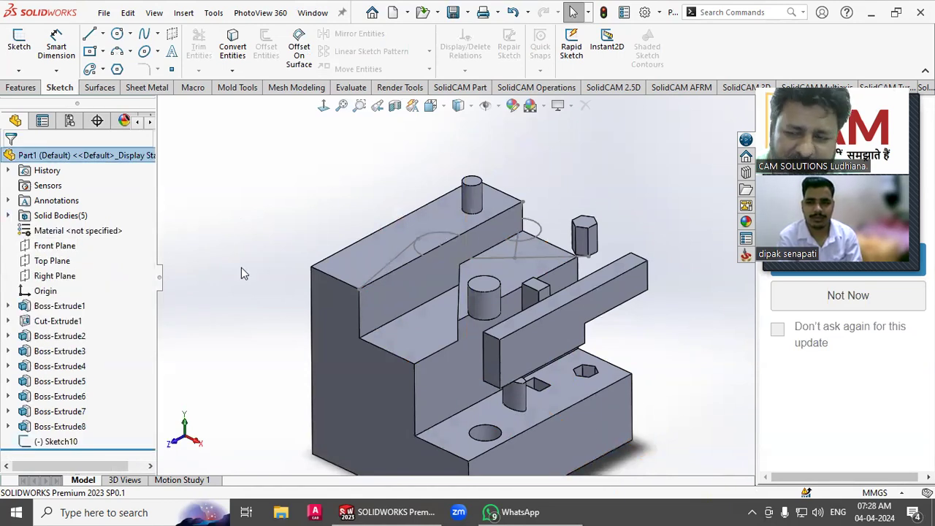
{"action": "middle_click_drag", "start_coordinate": [248, 266], "coordinate": [3, 475]}
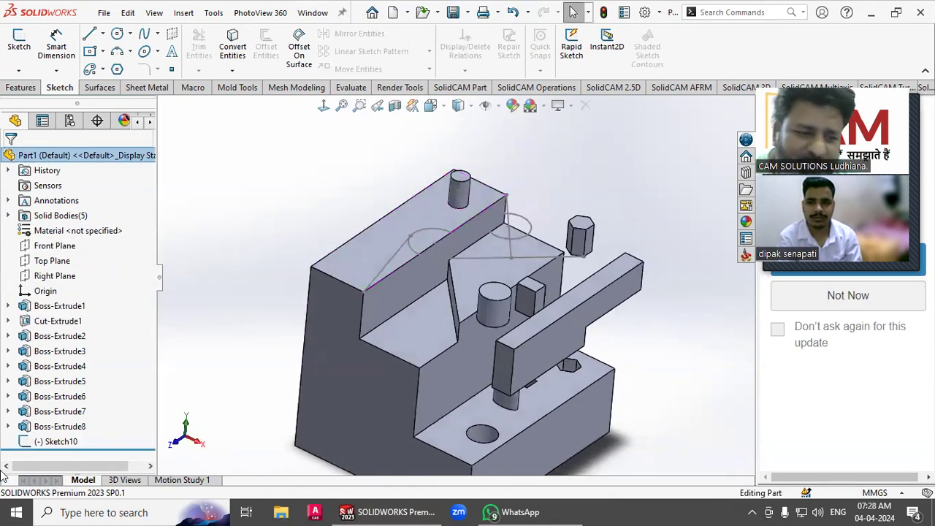
{"action": "left_click", "coordinate": [54, 442]}
{"action": "right_click", "coordinate": [54, 442]}
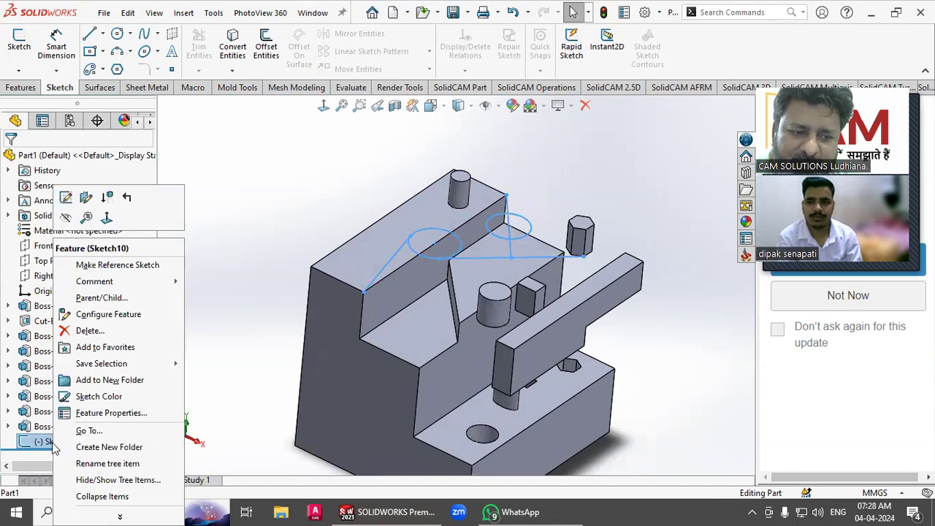
{"action": "left_click", "coordinate": [88, 330]}
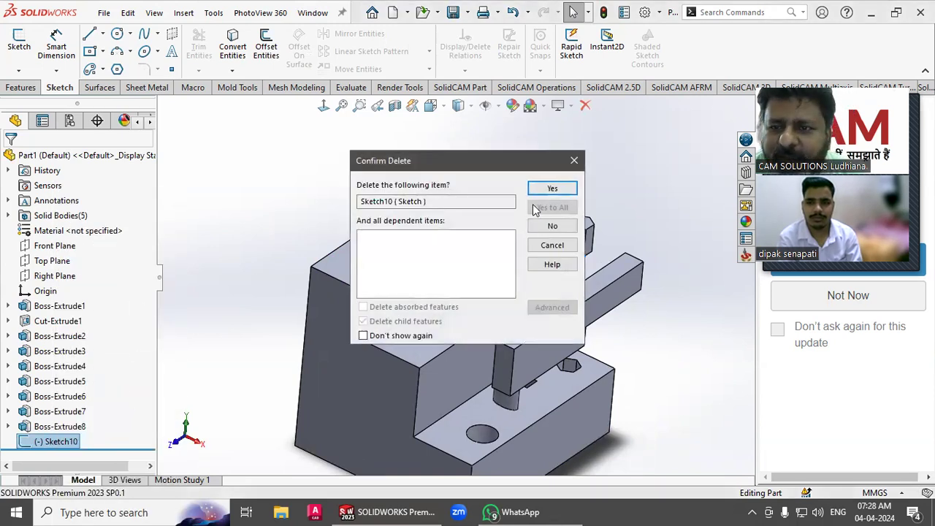
{"action": "left_click", "coordinate": [538, 192]}
{"action": "left_click", "coordinate": [348, 279]}
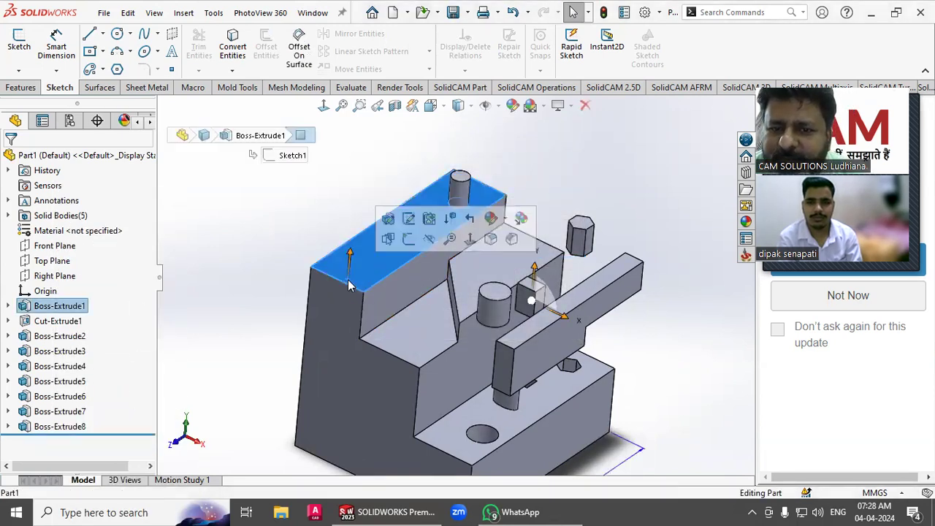
{"action": "middle_click_drag", "start_coordinate": [331, 285], "coordinate": [314, 317]}
{"action": "left_click", "coordinate": [266, 355]}
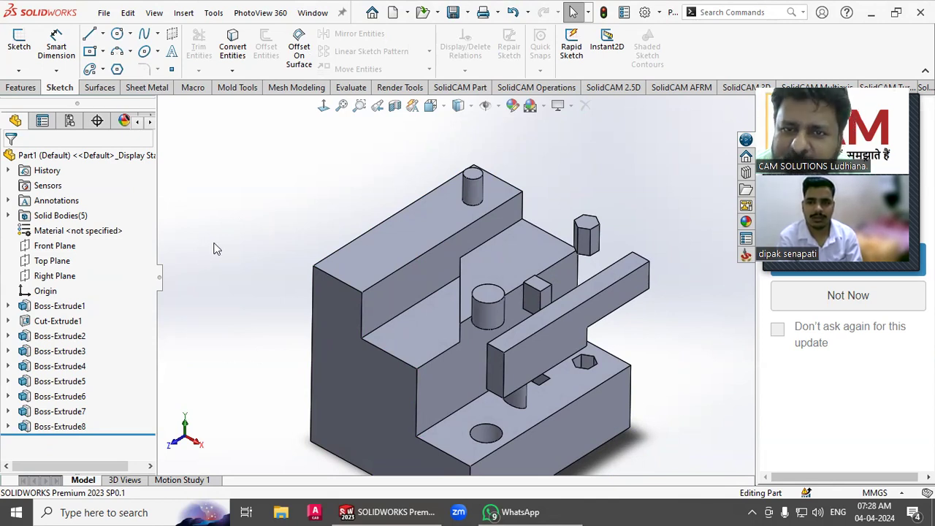
{"action": "scroll", "coordinate": [490, 303], "scroll_direction": "up", "scroll_amount": 3}
{"action": "scroll", "coordinate": [442, 340], "scroll_direction": "down", "scroll_amount": 3}
{"action": "scroll", "coordinate": [338, 334], "scroll_direction": "up", "scroll_amount": 2}
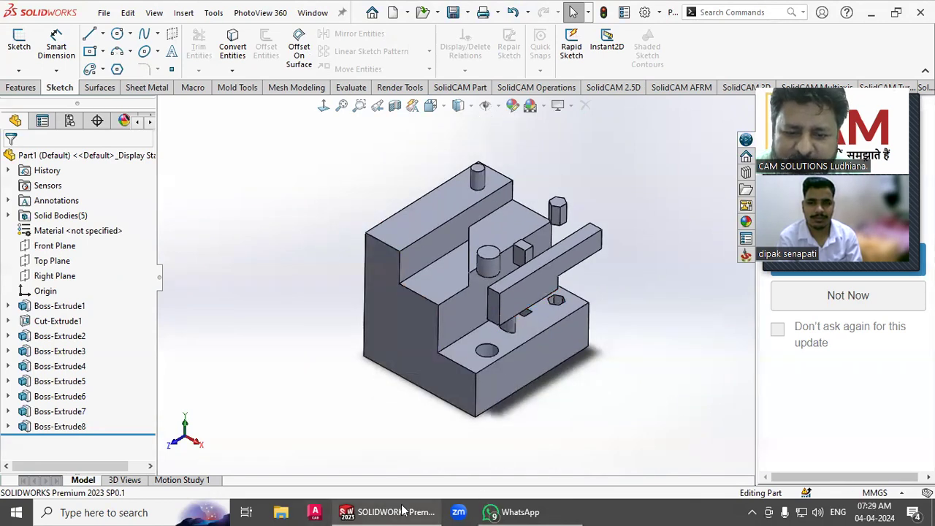
{"action": "scroll", "coordinate": [495, 209], "scroll_direction": "down", "scroll_amount": 1}
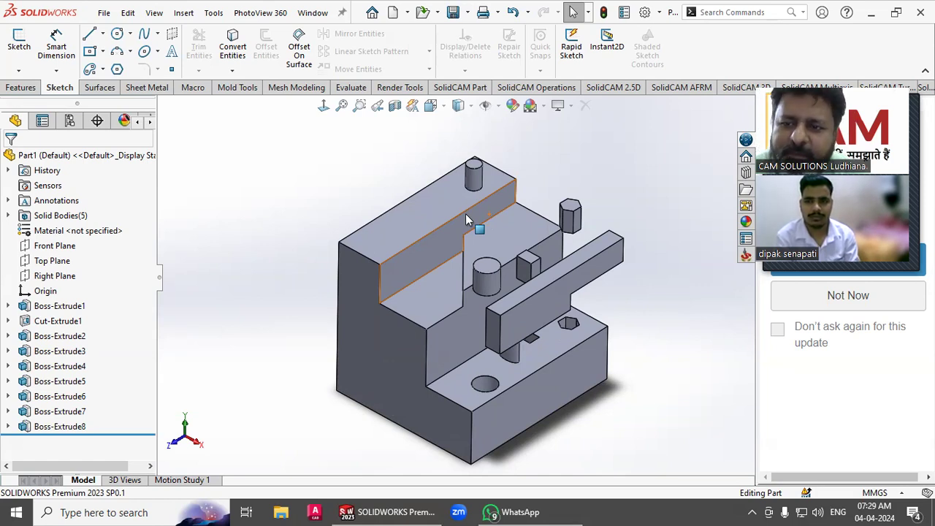
{"action": "middle_click_drag", "start_coordinate": [621, 226], "coordinate": [622, 216]}
Switch to the WhatsApp image and examine the sketch topic list for the topic after Quick Snaps, then return to the SOLIDWORKS part
{"action": "left_click", "coordinate": [524, 512]}
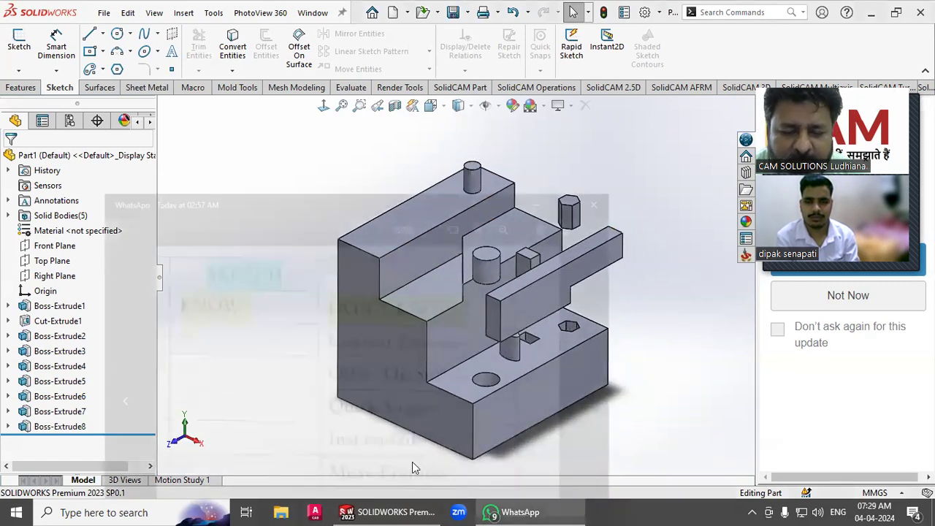
{"action": "left_click_drag", "start_coordinate": [304, 421], "coordinate": [338, 396]}
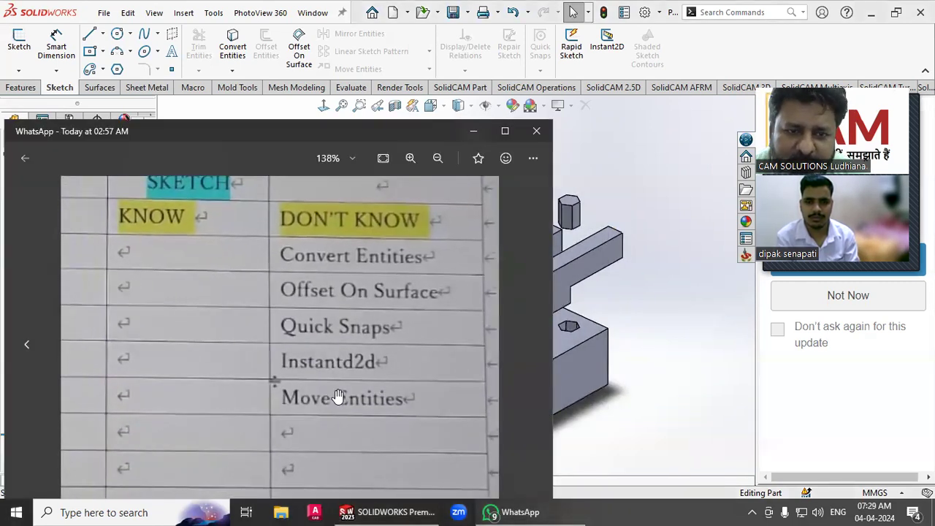
{"action": "left_click", "coordinate": [505, 130]}
{"action": "scroll", "coordinate": [424, 190], "scroll_direction": "down", "scroll_amount": 5}
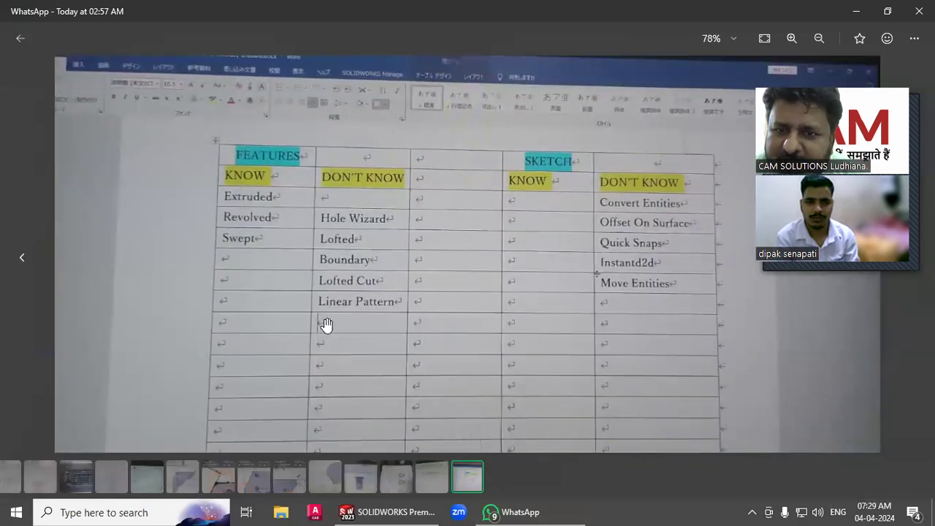
{"action": "scroll", "coordinate": [686, 280], "scroll_direction": "up", "scroll_amount": 4}
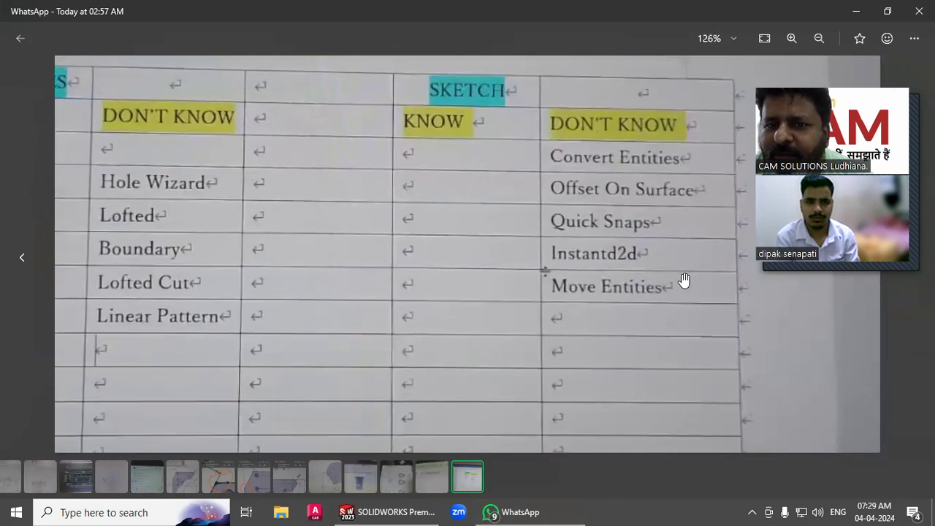
{"action": "scroll", "coordinate": [684, 280], "scroll_direction": "up", "scroll_amount": 2}
{"action": "left_click_drag", "start_coordinate": [448, 326], "coordinate": [349, 334]}
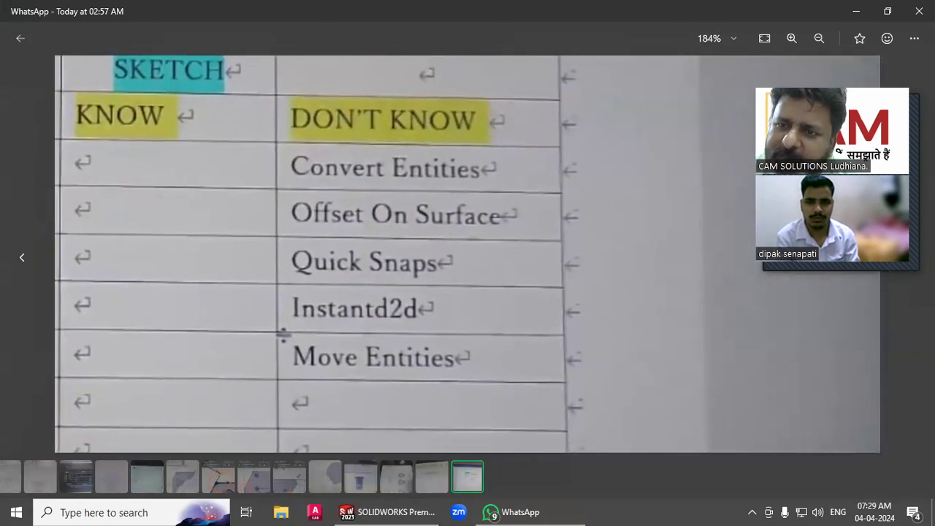
{"action": "left_click", "coordinate": [888, 11]}
{"action": "left_click_drag", "start_coordinate": [397, 388], "coordinate": [292, 360]}
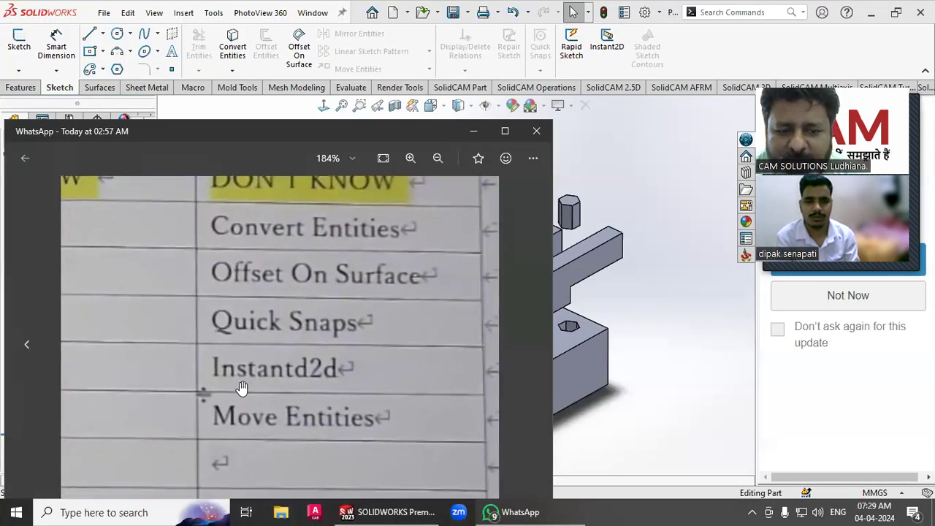
{"action": "left_click", "coordinate": [475, 133]}
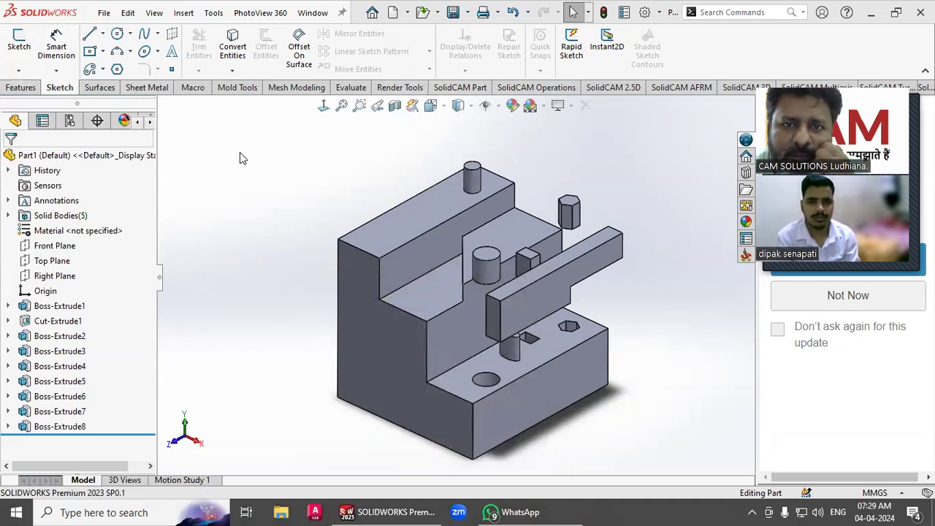
Enable Instant2D and sketch two circles on the block's stepped end face, one about 9 mm in diameter and a larger one near the lowest step's inner corner
{"action": "left_click", "coordinate": [608, 48]}
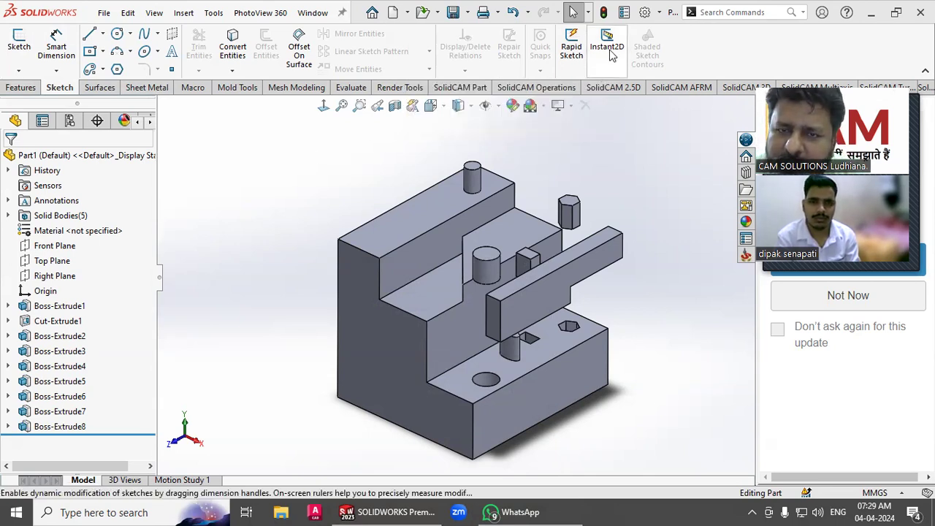
{"action": "left_click", "coordinate": [117, 35]}
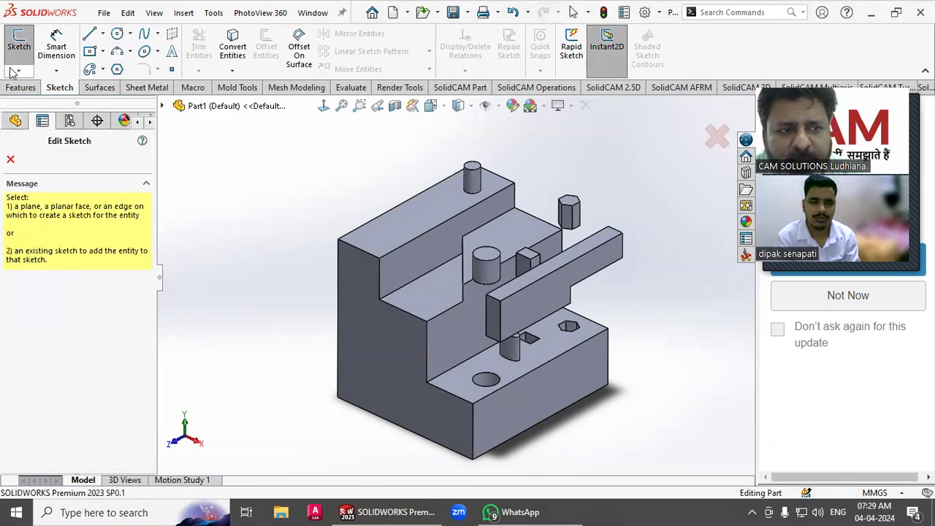
{"action": "left_click", "coordinate": [369, 325]}
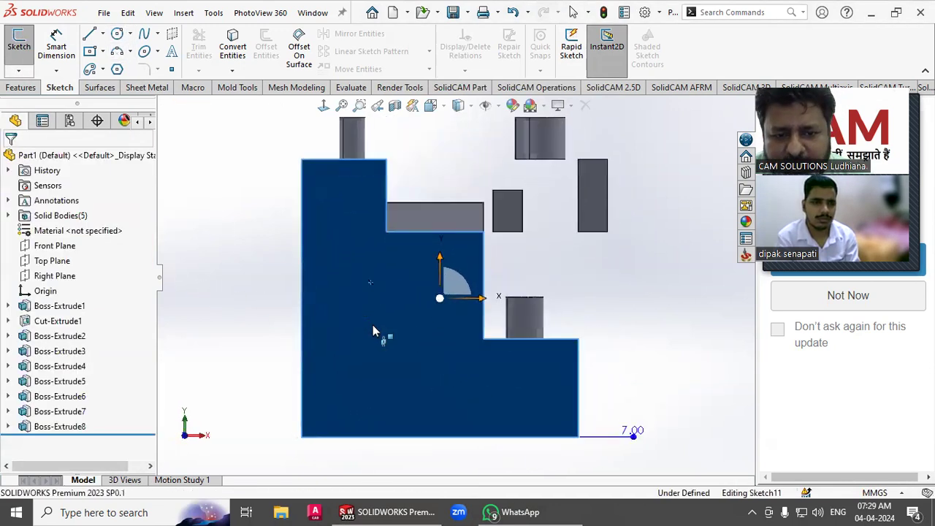
{"action": "key", "text": "c"}
{"action": "left_click", "coordinate": [381, 320]}
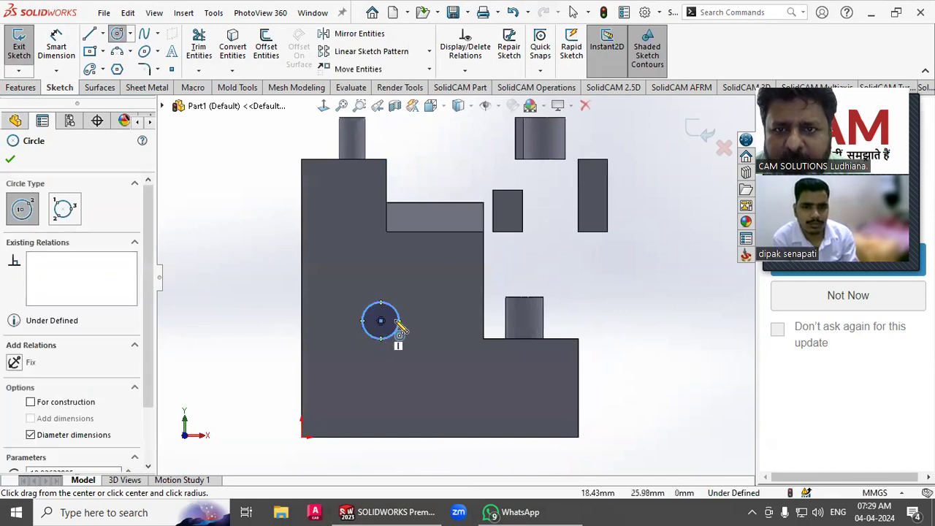
{"action": "key", "text": "ctrl+7"}
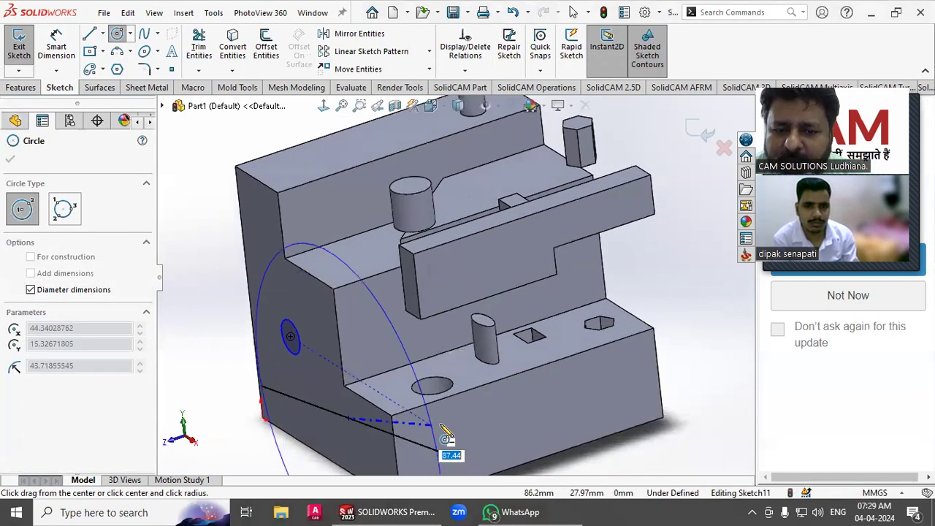
{"action": "left_click", "coordinate": [370, 430]}
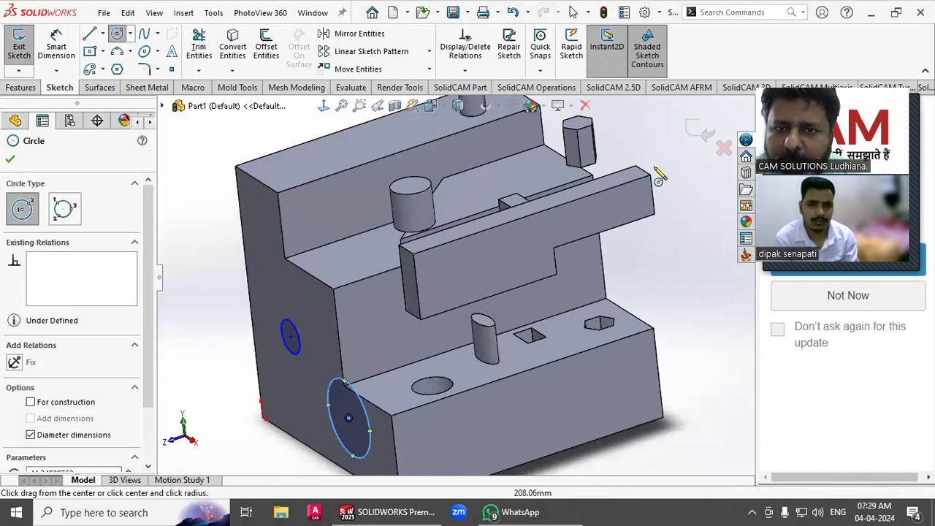
{"action": "key", "text": "Escape"}
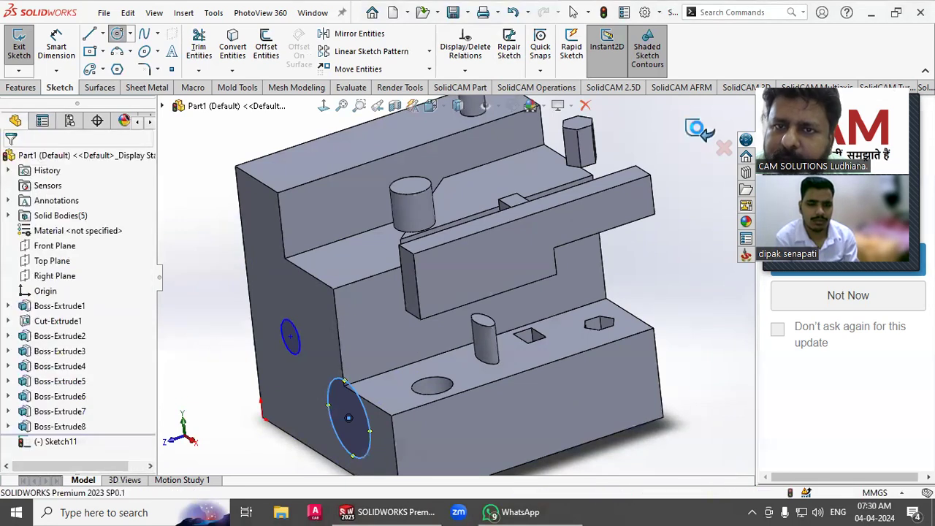
{"action": "left_click", "coordinate": [684, 141]}
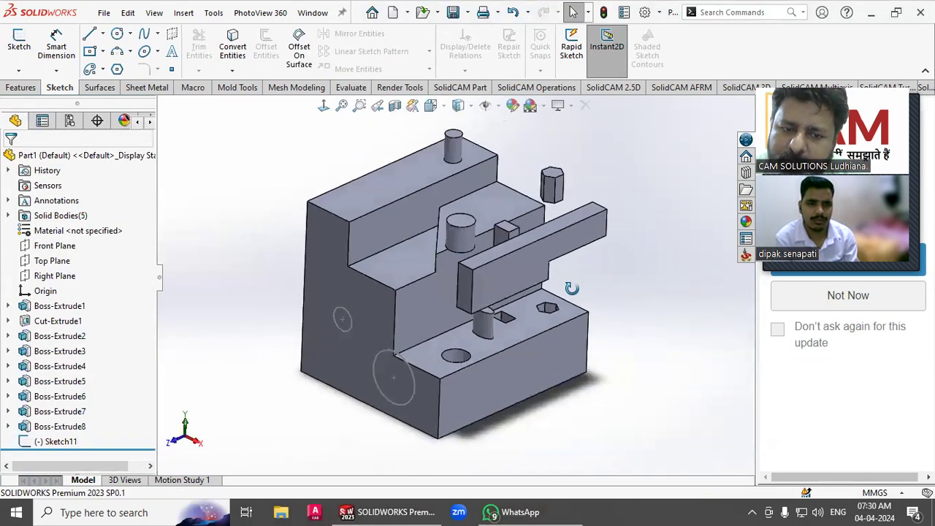
Cut both sketched circles into the stepped end face by pulling the sketch's extrusion arrow into the block
{"action": "left_click", "coordinate": [602, 62]}
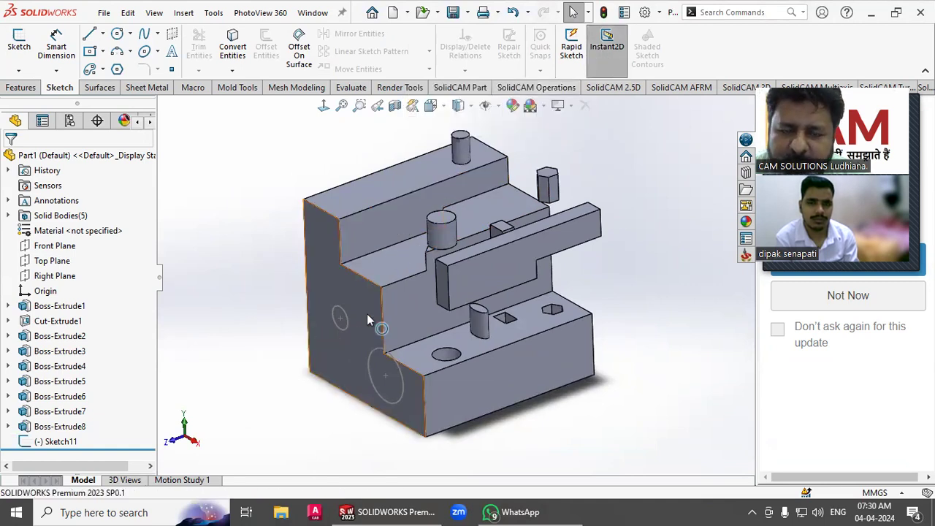
{"action": "left_click", "coordinate": [334, 322]}
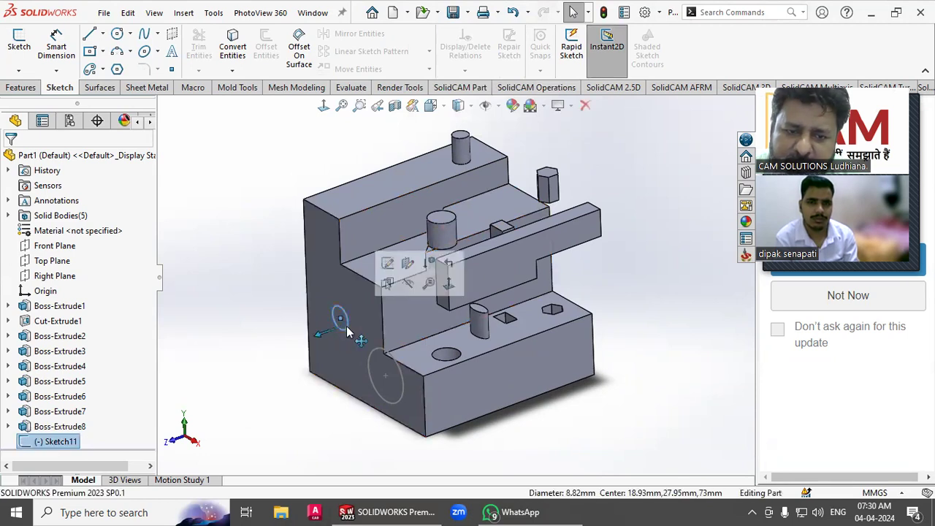
{"action": "mouse_move", "coordinate": [319, 340]}
{"action": "left_mouse_down"}
{"action": "mouse_move", "coordinate": [329, 325]}
{"action": "mouse_move", "coordinate": [359, 346]}
{"action": "left_mouse_up"}
{"action": "middle_click_drag", "start_coordinate": [359, 346], "coordinate": [258, 361]}
{"action": "left_click", "coordinate": [241, 370]}
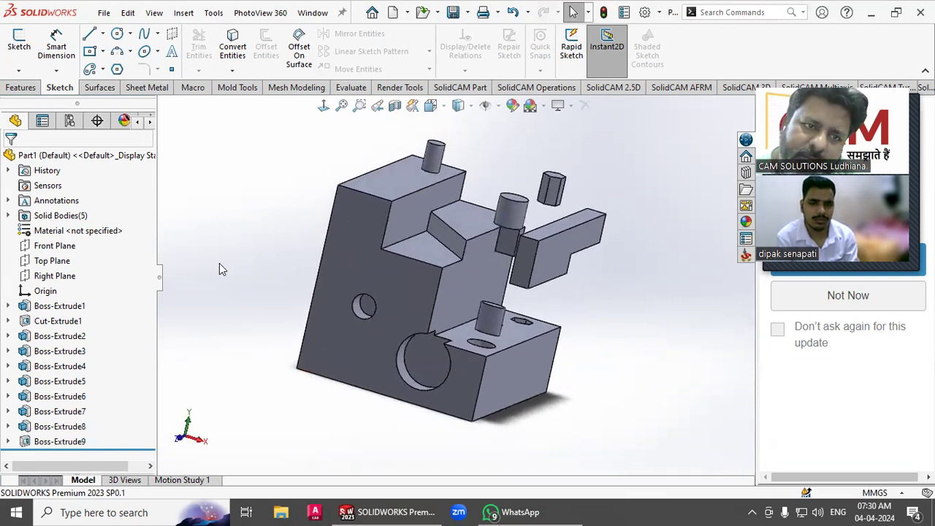
{"action": "middle_click_drag", "start_coordinate": [314, 246], "coordinate": [263, 226]}
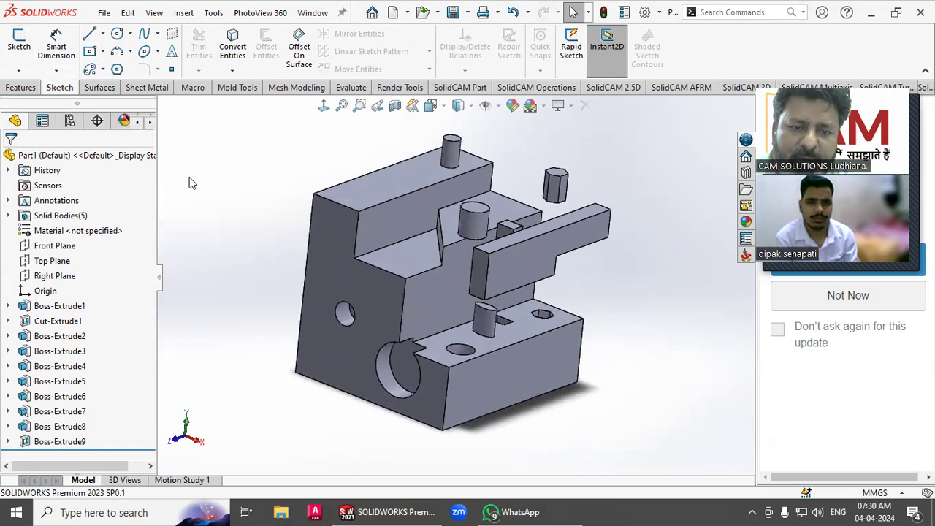
Sketch two circles on the block's stepped end face, about 8 mm in diameter on the upper part and about 10 mm beside the middle step
{"action": "left_click", "coordinate": [341, 266]}
{"action": "left_click", "coordinate": [32, 49]}
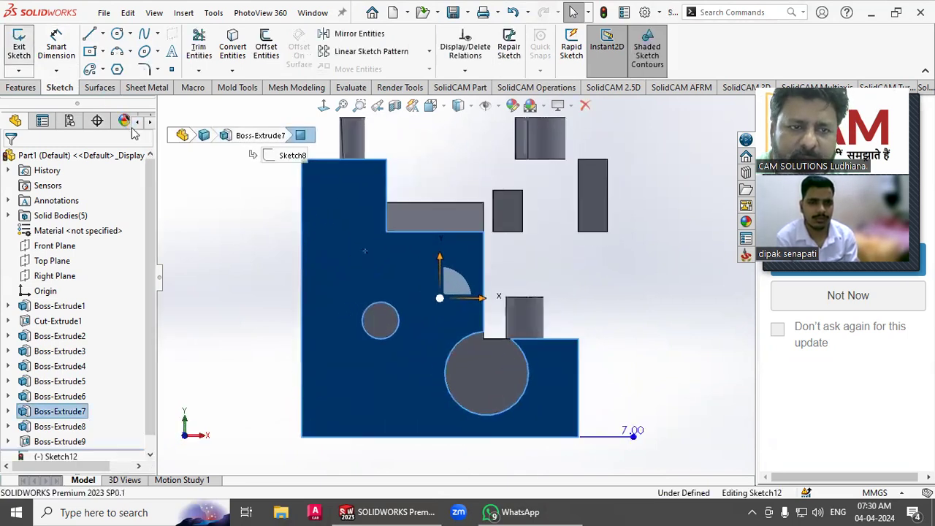
{"action": "left_click", "coordinate": [117, 33]}
{"action": "left_click", "coordinate": [349, 227]}
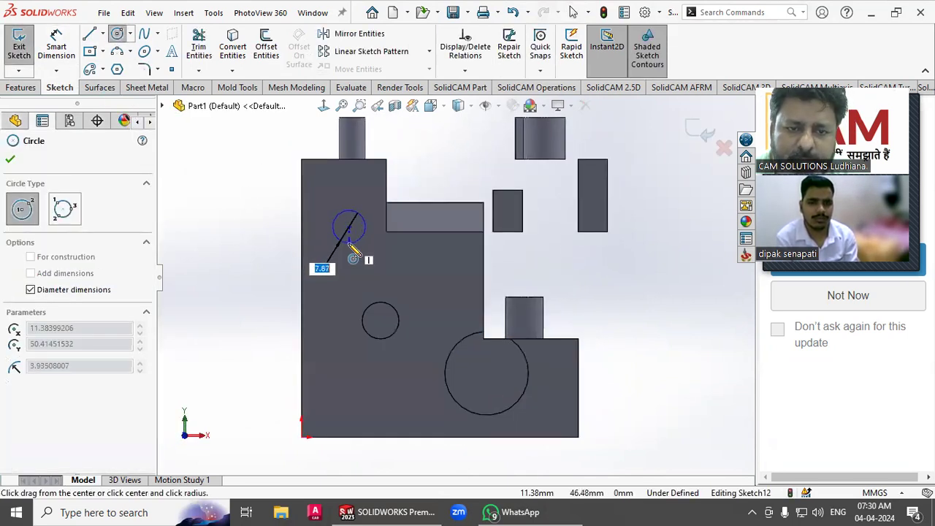
{"action": "left_click", "coordinate": [361, 239]}
{"action": "left_click", "coordinate": [455, 272]}
{"action": "left_click", "coordinate": [471, 260]}
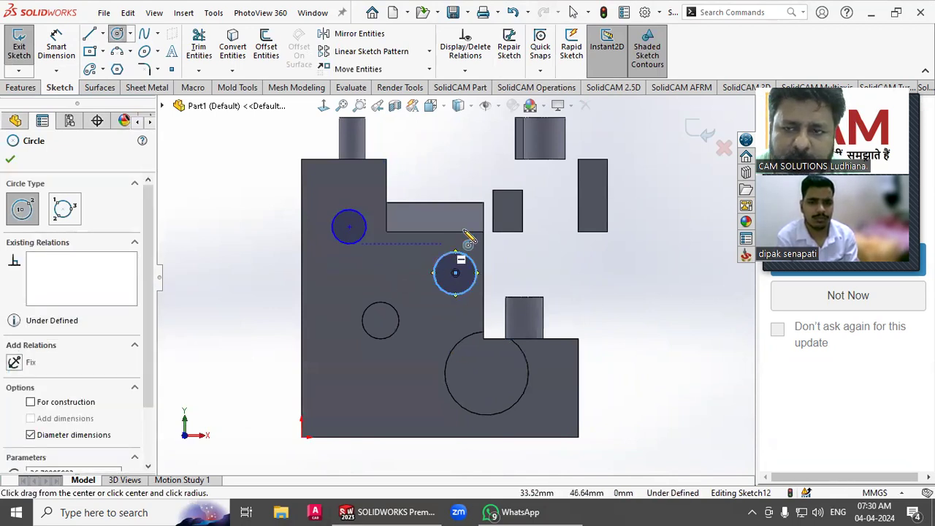
{"action": "left_click", "coordinate": [705, 133]}
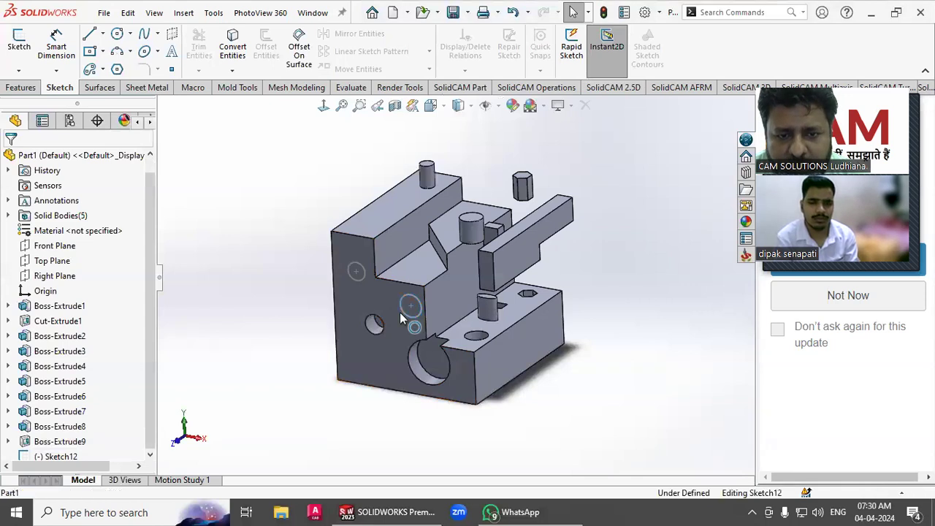
Extrude both new circles outward from the end face as cylindrical bosses with the Instant2D arrow
{"action": "left_click", "coordinate": [399, 312]}
{"action": "left_click", "coordinate": [605, 71]}
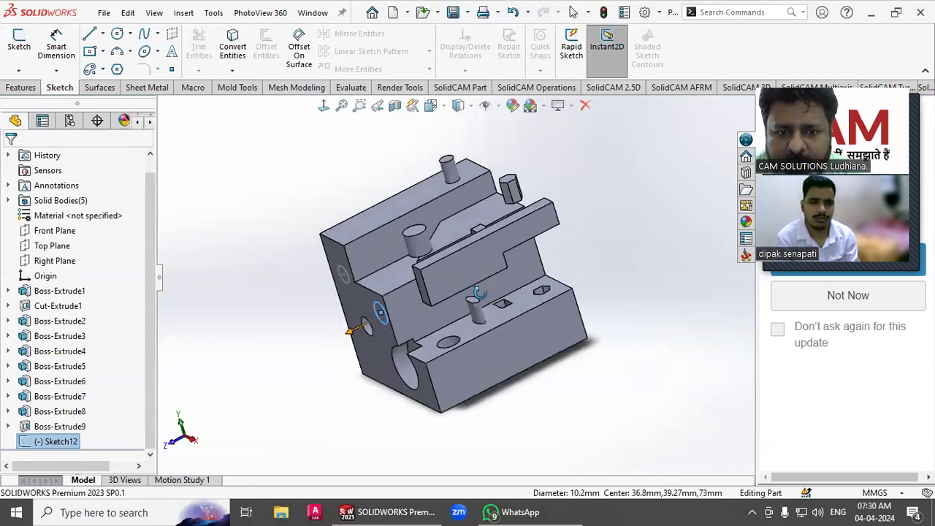
{"action": "mouse_move", "coordinate": [371, 343]}
{"action": "left_mouse_down"}
{"action": "mouse_move", "coordinate": [358, 344]}
{"action": "mouse_move", "coordinate": [366, 357]}
{"action": "mouse_move", "coordinate": [351, 356]}
{"action": "left_mouse_up"}
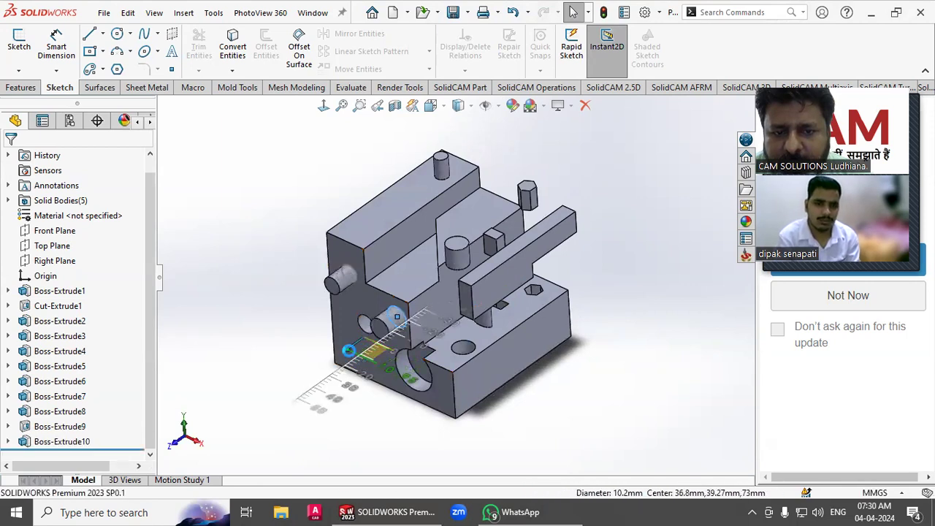
{"action": "mouse_move", "coordinate": [617, 267]}
{"action": "middle_mouse_down"}
{"action": "mouse_move", "coordinate": [609, 237]}
{"action": "mouse_move", "coordinate": [612, 250]}
{"action": "middle_mouse_up"}
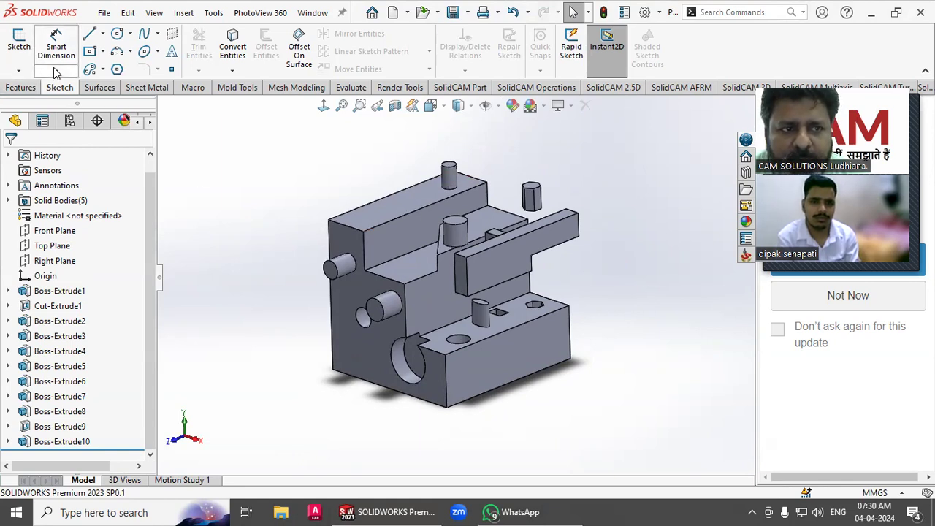
Sketch two center rectangles on the lowest step's vertical front face, one about 12 by 17 mm and a smaller one toward the opposite end
{"action": "left_click", "coordinate": [20, 45]}
{"action": "left_click", "coordinate": [504, 369]}
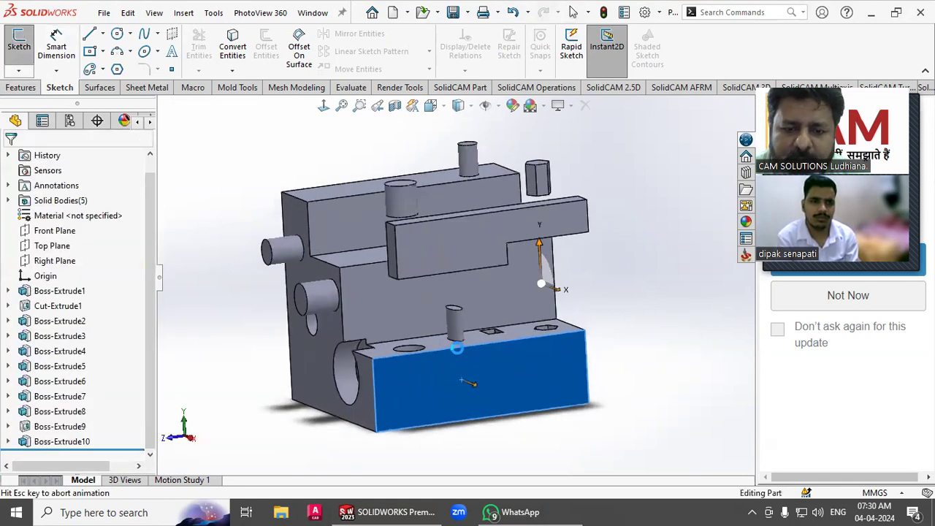
{"action": "left_click", "coordinate": [89, 53]}
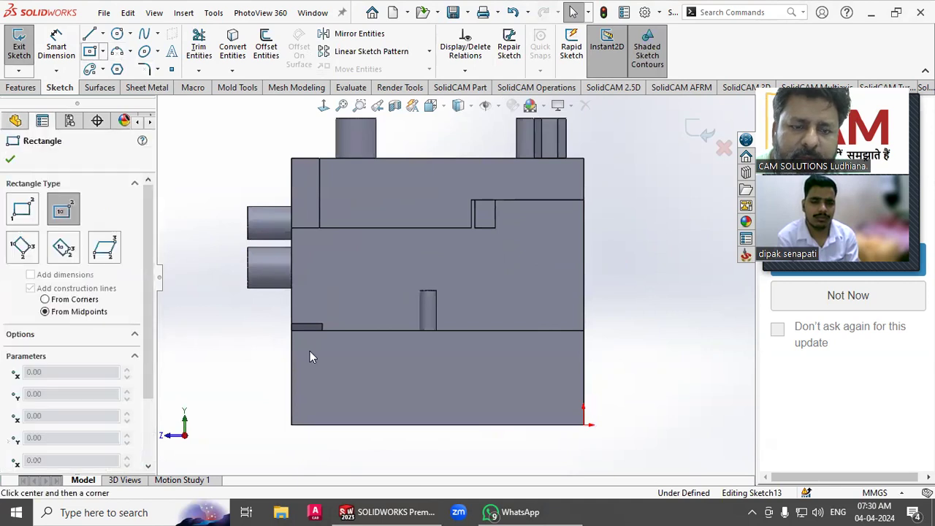
{"action": "left_click", "coordinate": [343, 379]}
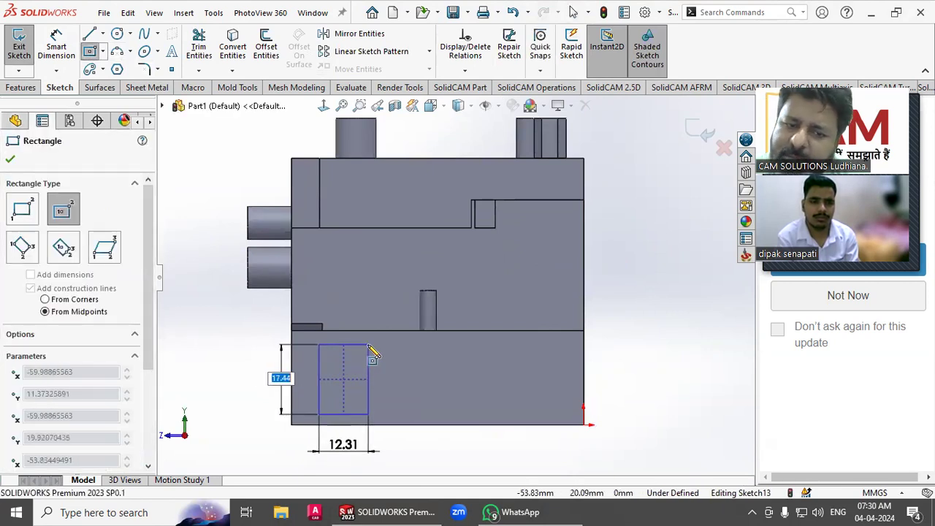
{"action": "left_click", "coordinate": [369, 344]}
{"action": "left_click", "coordinate": [505, 379]}
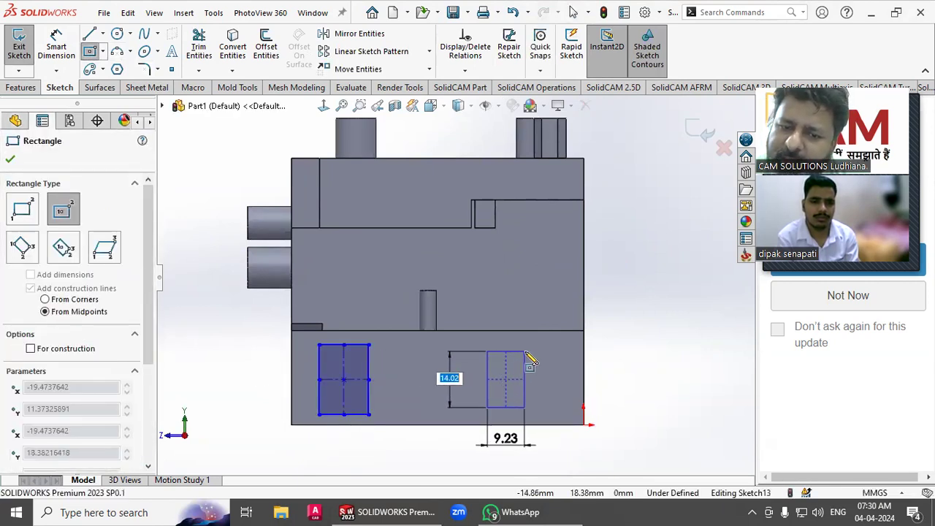
{"action": "left_click", "coordinate": [524, 355]}
{"action": "right_click", "coordinate": [533, 361]}
{"action": "left_click", "coordinate": [538, 366]}
{"action": "middle_click_drag", "start_coordinate": [545, 371], "coordinate": [573, 420]}
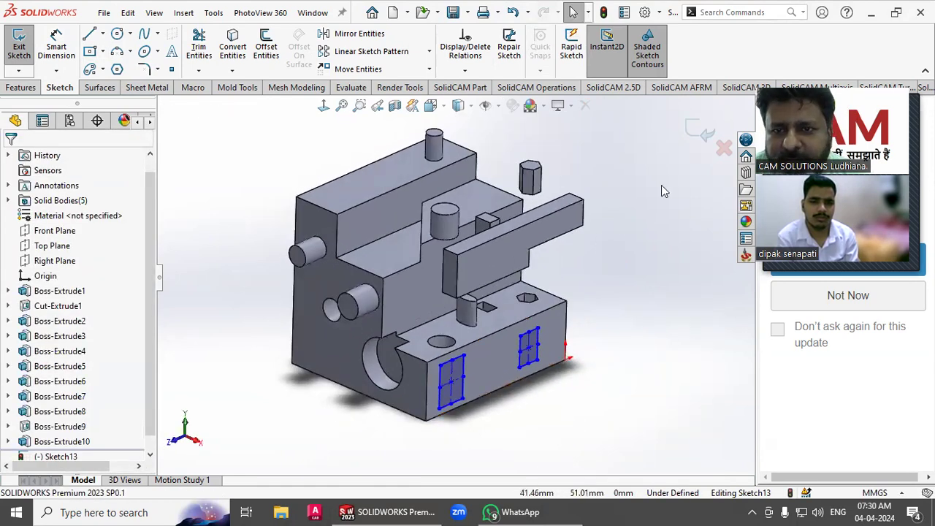
{"action": "left_click", "coordinate": [700, 131]}
{"action": "left_click", "coordinate": [642, 269]}
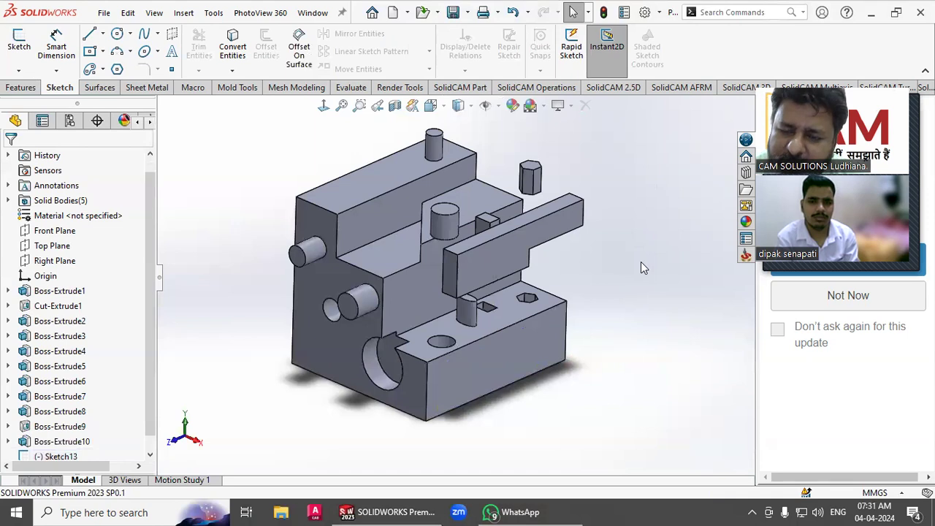
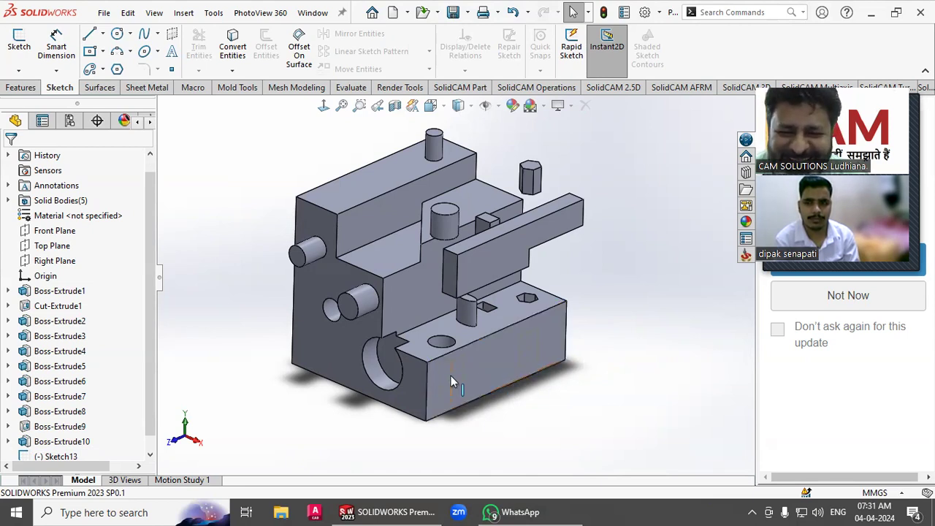
Extrude the two rectangles outward from the lowest step's front face with the Instant2D arrow
{"action": "scroll", "coordinate": [450, 381], "scroll_direction": "down", "scroll_amount": 3}
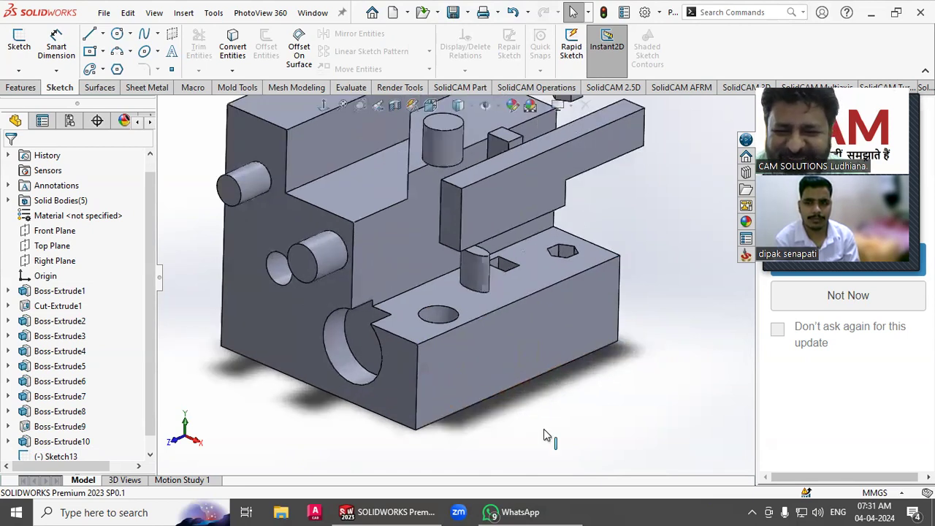
{"action": "left_click", "coordinate": [578, 338]}
{"action": "left_click", "coordinate": [578, 385]}
{"action": "left_click", "coordinate": [62, 455]}
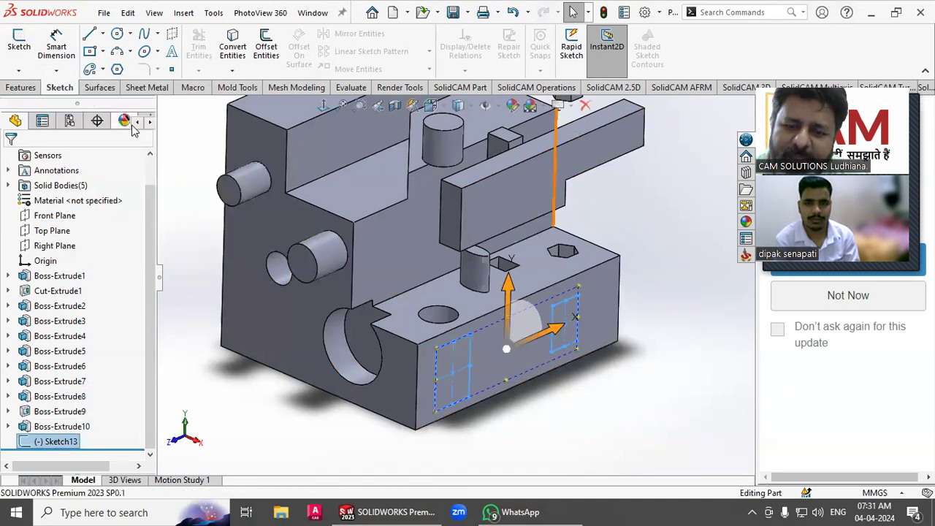
{"action": "scroll", "coordinate": [485, 307], "scroll_direction": "up", "scroll_amount": 3}
{"action": "middle_click_drag", "start_coordinate": [485, 307], "coordinate": [442, 313]}
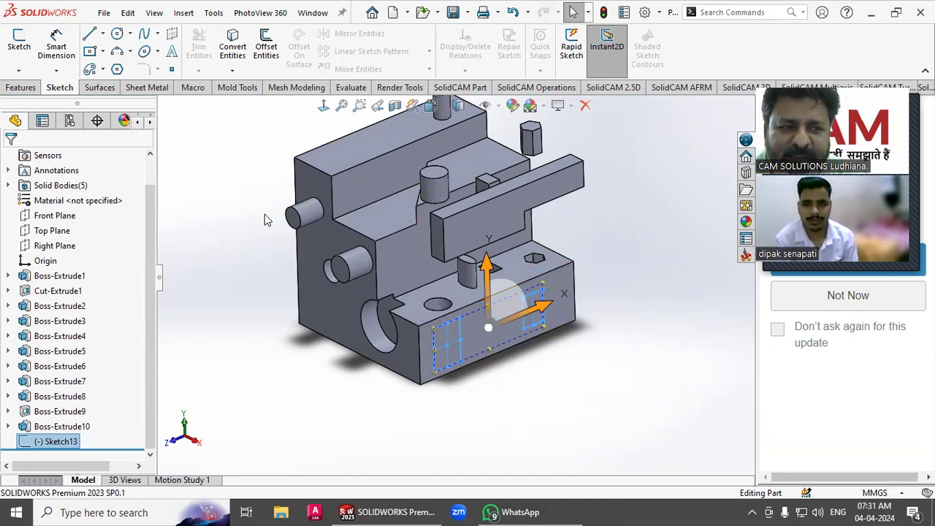
{"action": "left_click", "coordinate": [257, 395]}
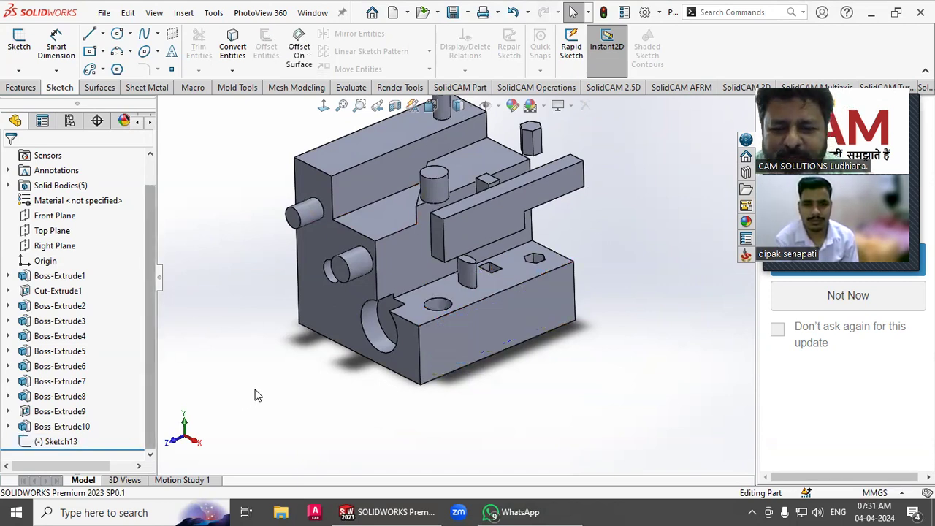
{"action": "left_click", "coordinate": [459, 353]}
{"action": "mouse_move", "coordinate": [483, 370]}
{"action": "left_mouse_down"}
{"action": "mouse_move", "coordinate": [495, 380]}
{"action": "mouse_move", "coordinate": [478, 406]}
{"action": "left_mouse_up"}
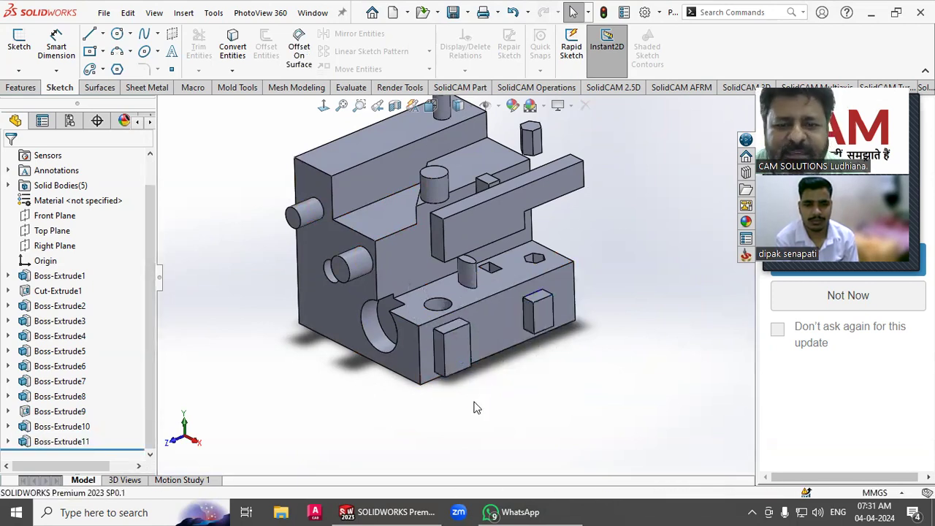
Delete the Boss-Extrude11 feature while keeping its rectangle sketch
{"action": "left_click", "coordinate": [620, 75]}
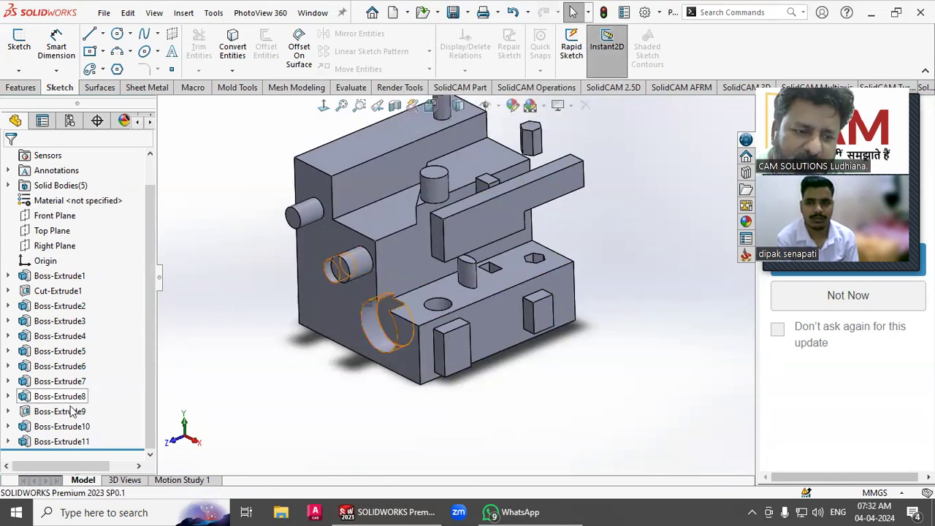
{"action": "right_click", "coordinate": [71, 441]}
{"action": "left_click", "coordinate": [100, 311]}
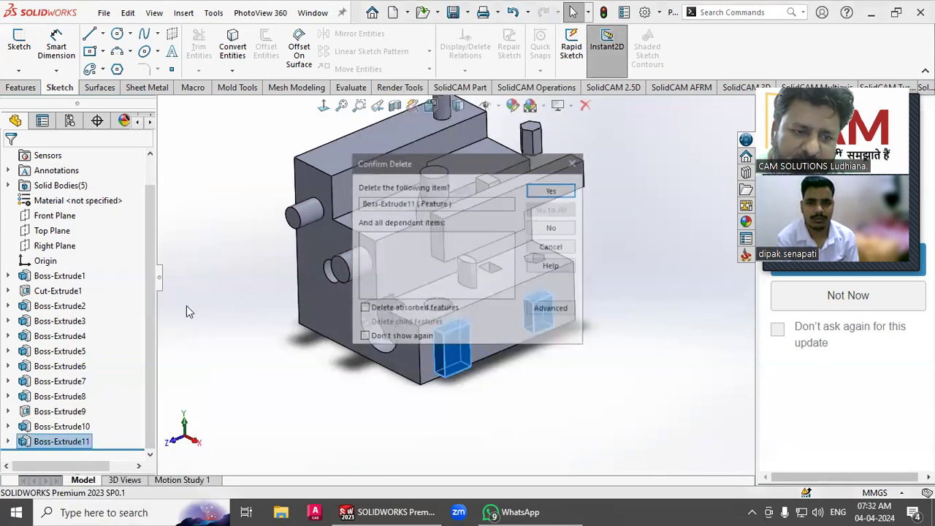
{"action": "left_click", "coordinate": [551, 191]}
{"action": "scroll", "coordinate": [455, 335], "scroll_direction": "down", "scroll_amount": 3}
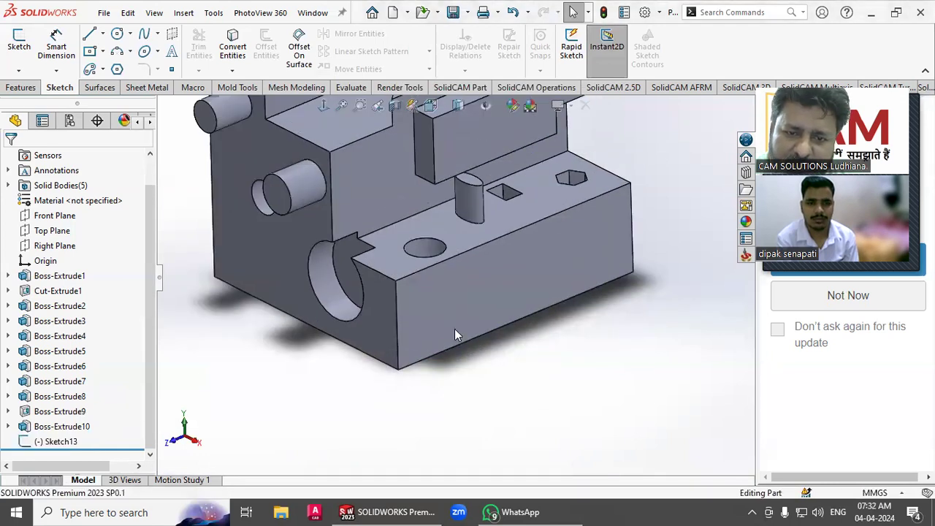
Resize both rectangles of Sketch13 by their corner points directly on the model, making each one wider and shorter
{"action": "left_click", "coordinate": [456, 330]}
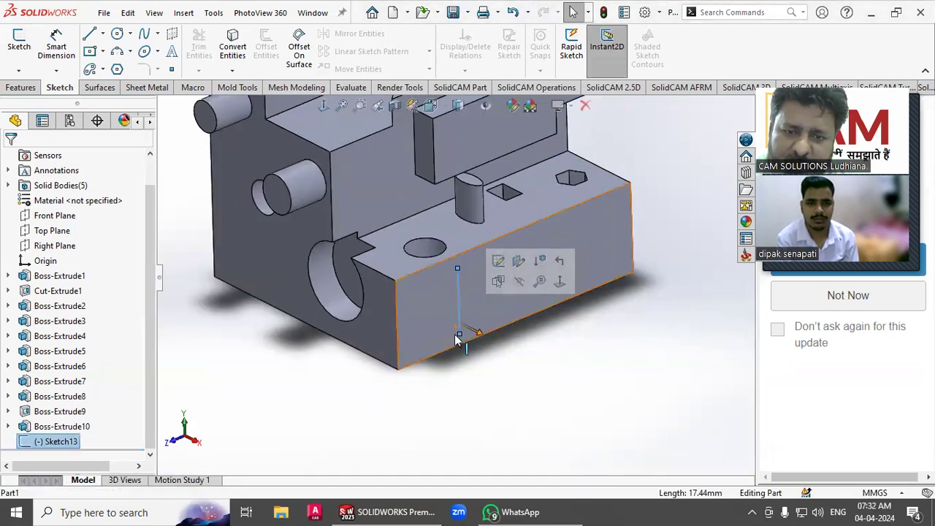
{"action": "double_click", "coordinate": [461, 334]}
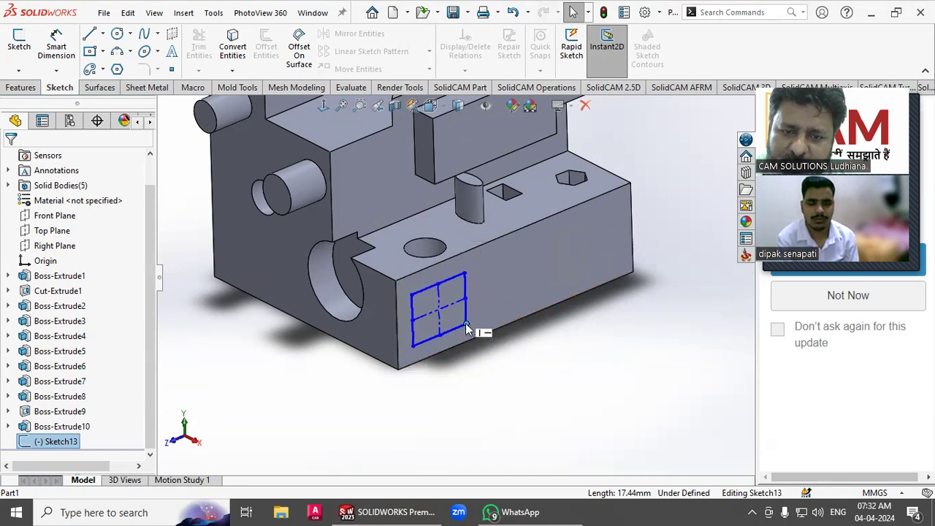
{"action": "key", "text": "Delete"}
{"action": "left_click", "coordinate": [533, 313]}
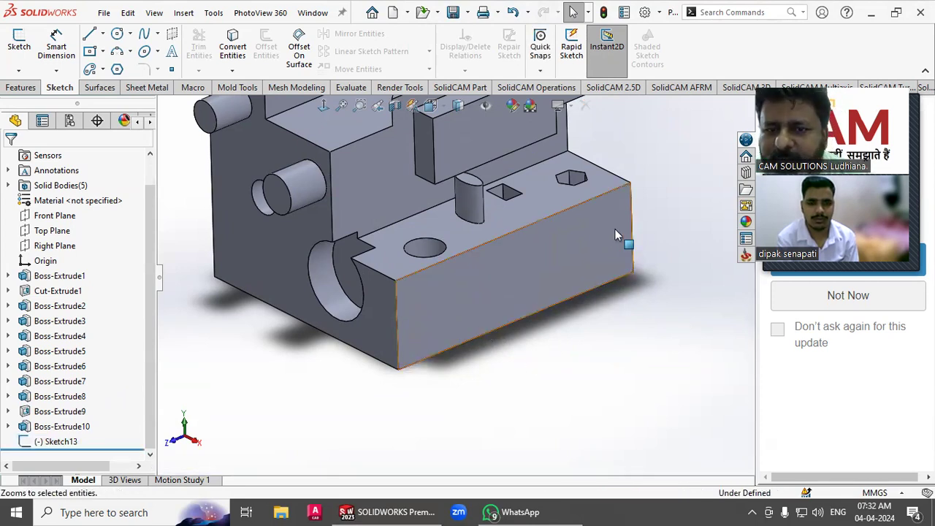
{"action": "left_click", "coordinate": [584, 264]}
{"action": "mouse_move", "coordinate": [585, 272]}
{"action": "left_mouse_down"}
{"action": "mouse_move", "coordinate": [601, 259]}
{"action": "mouse_move", "coordinate": [603, 268]}
{"action": "mouse_move", "coordinate": [592, 266]}
{"action": "left_mouse_up"}
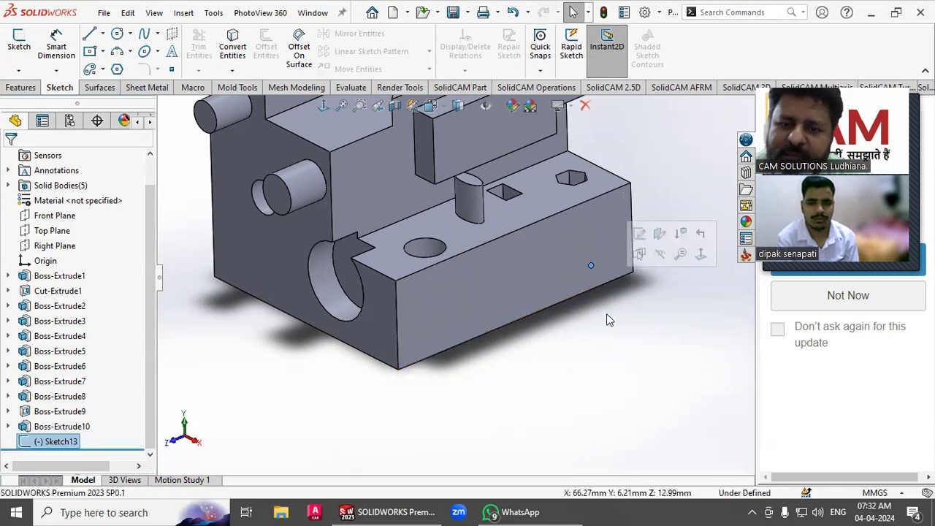
{"action": "left_click", "coordinate": [610, 316]}
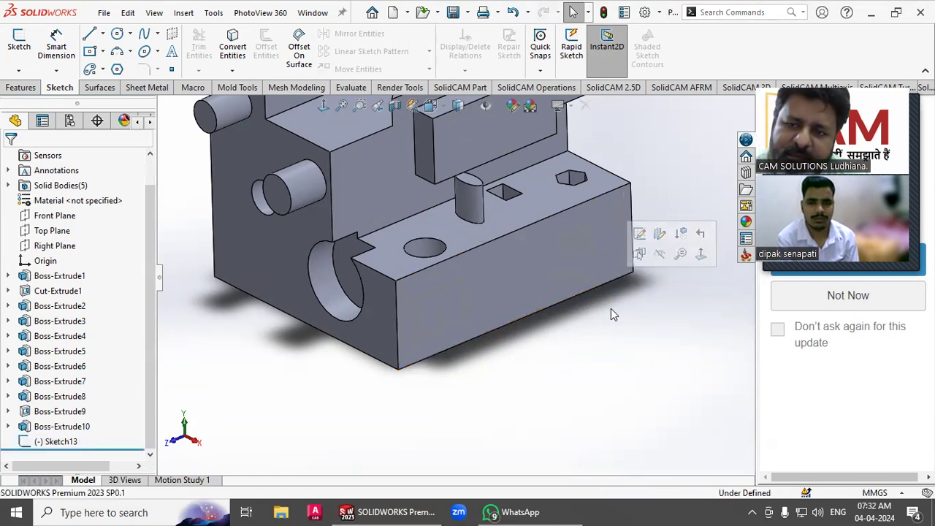
Extrude the resized rectangles outward from the lowest step's front face with the Instant2D arrow
{"action": "left_click", "coordinate": [590, 251]}
{"action": "left_click_drag", "start_coordinate": [611, 262], "coordinate": [630, 280]}
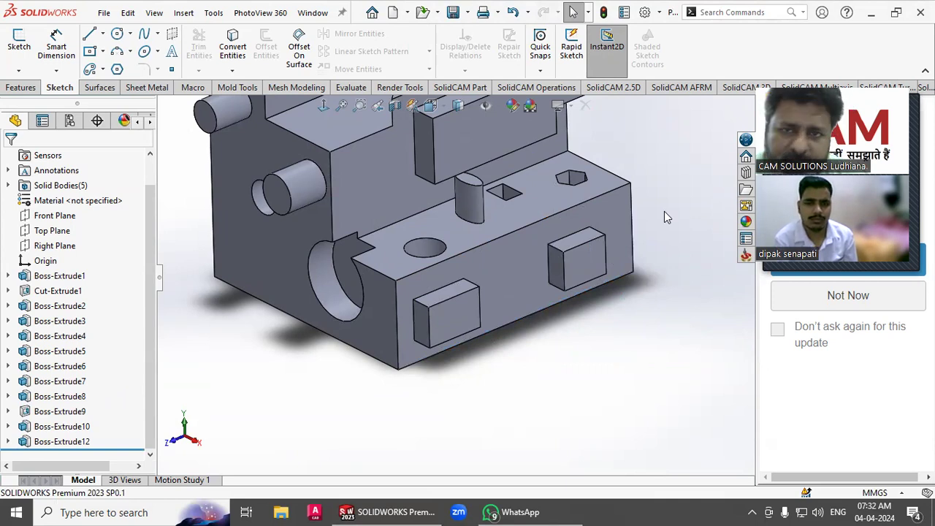
{"action": "left_click", "coordinate": [623, 58]}
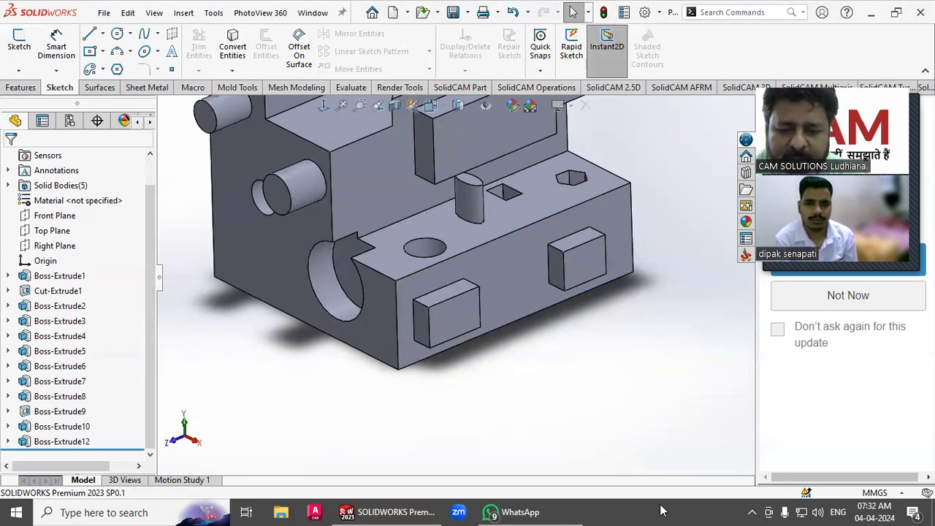
Check the sketch topic list in WhatsApp for the topic after Instant2D, then return to the SOLIDWORKS part
{"action": "left_click", "coordinate": [552, 511]}
{"action": "left_click", "coordinate": [552, 512]}
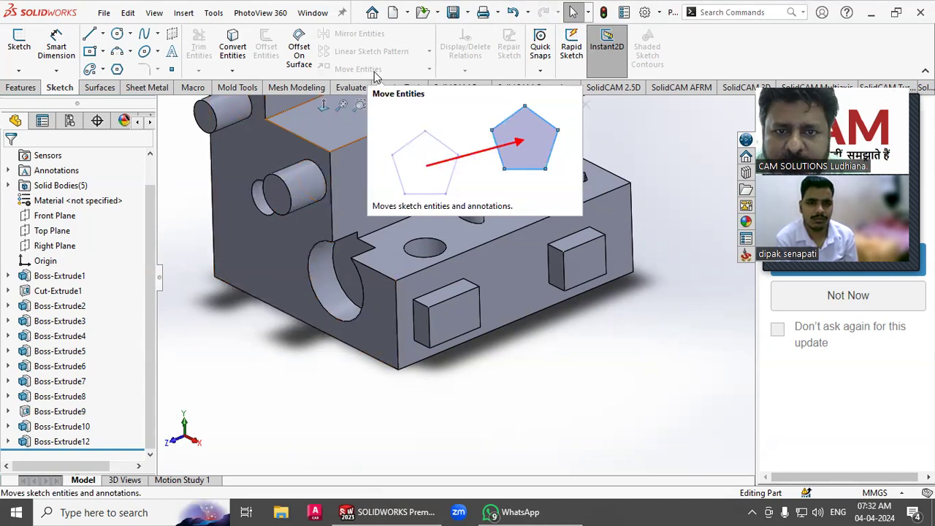
Start a sketch on the block's flat rear face and draw a hexagon with an inscribed circle about 9 mm in diameter near the lower corner
{"action": "scroll", "coordinate": [445, 314], "scroll_direction": "up", "scroll_amount": 3}
{"action": "middle_click_drag", "start_coordinate": [460, 395], "coordinate": [515, 205]}
{"action": "scroll", "coordinate": [520, 204], "scroll_direction": "down", "scroll_amount": 2}
{"action": "left_click", "coordinate": [6, 55]}
{"action": "left_click", "coordinate": [396, 256]}
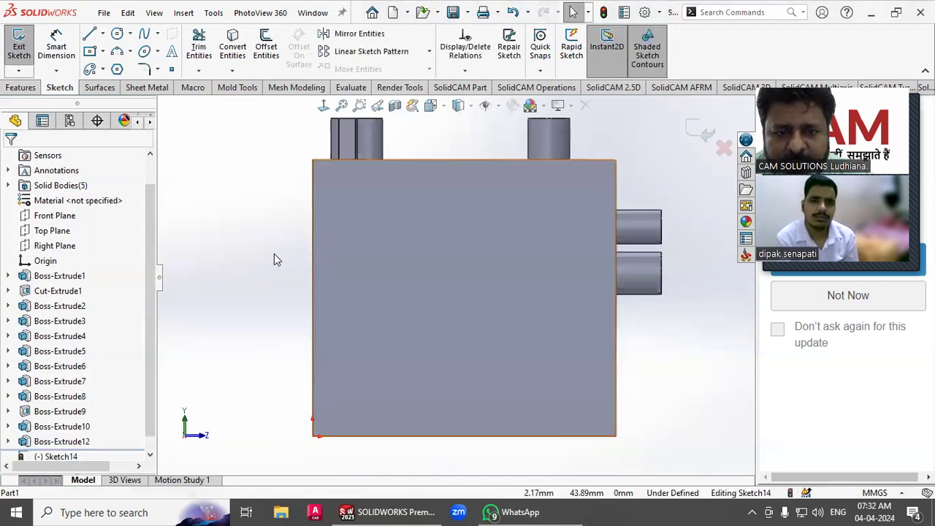
{"action": "left_click", "coordinate": [117, 70]}
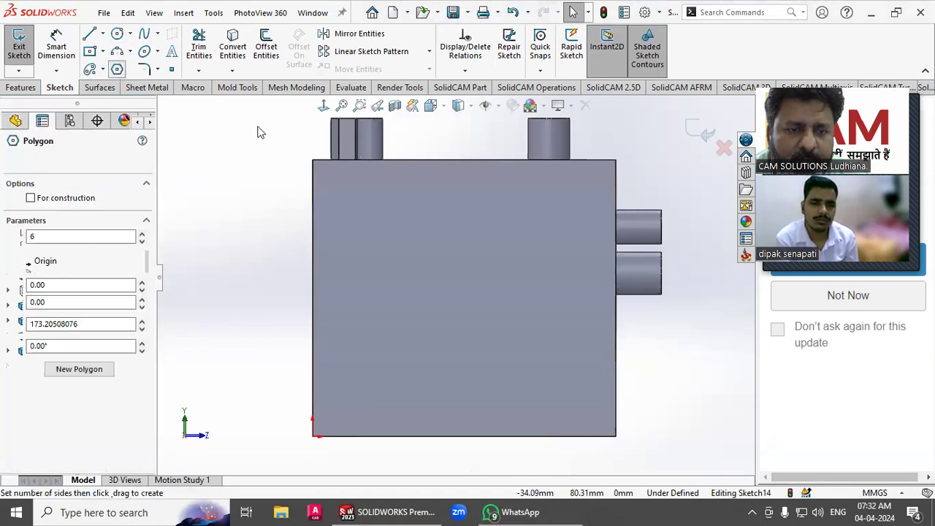
{"action": "left_click", "coordinate": [387, 381]}
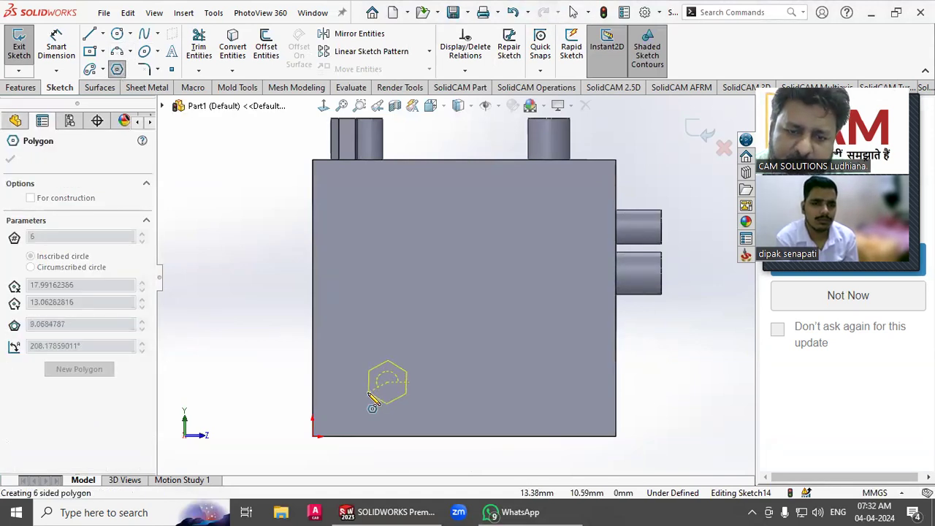
{"action": "left_click", "coordinate": [371, 393]}
{"action": "right_click", "coordinate": [376, 394]}
{"action": "left_click", "coordinate": [398, 392]}
{"action": "left_click", "coordinate": [407, 386]}
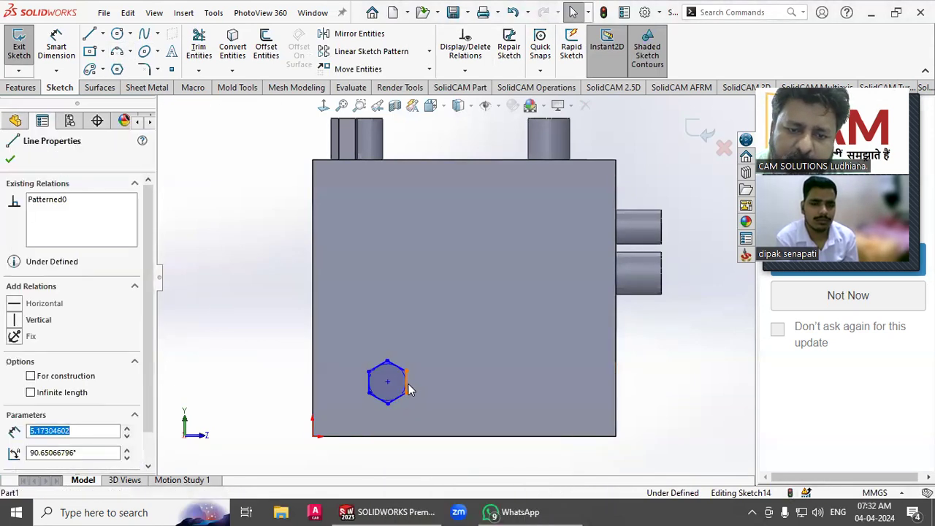
{"action": "left_click", "coordinate": [475, 341]}
{"action": "left_click", "coordinate": [271, 356]}
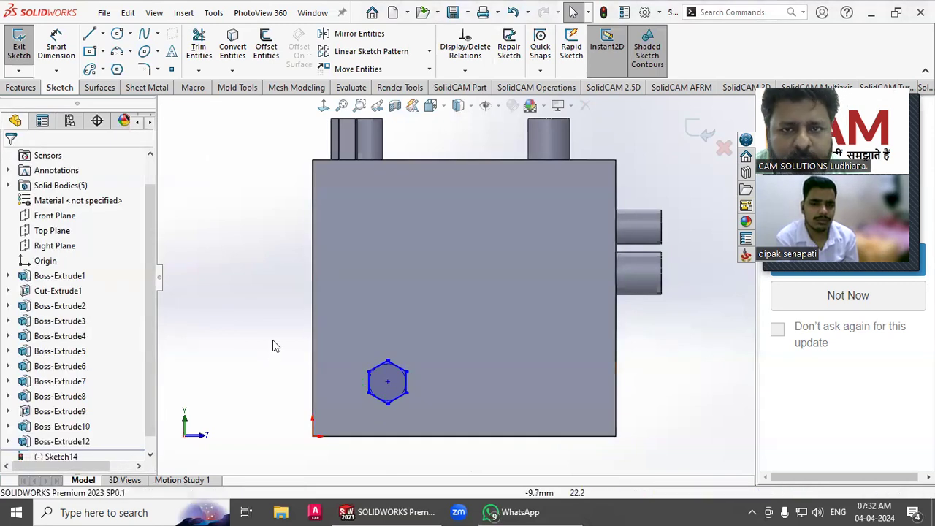
Select the whole hexagon for Move Entities and try its centre, then the origin, as the From/To start point
{"action": "left_click", "coordinate": [357, 70]}
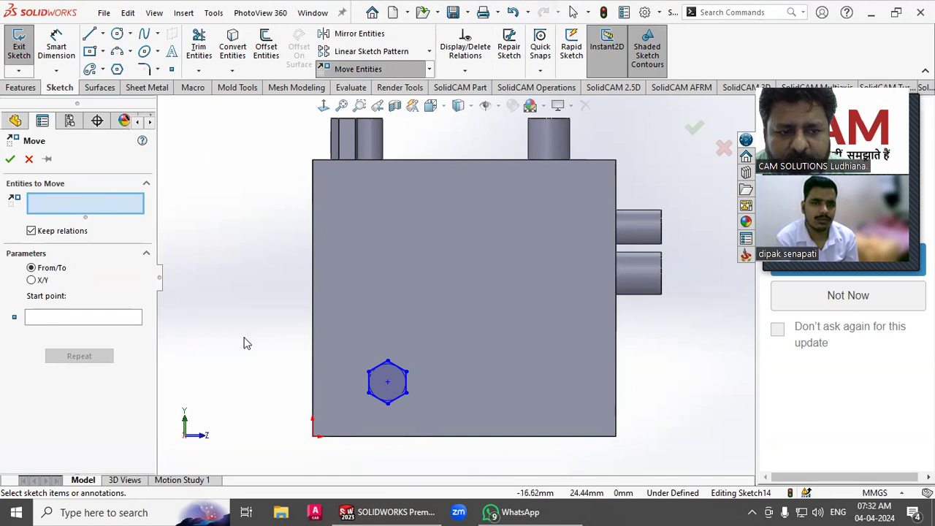
{"action": "left_click_drag", "start_coordinate": [428, 401], "coordinate": [468, 416]}
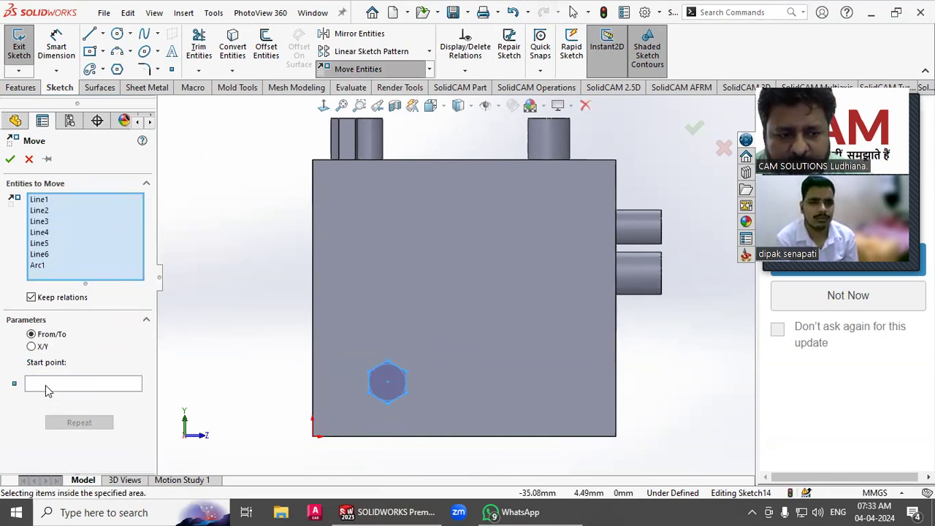
{"action": "left_click", "coordinate": [60, 384]}
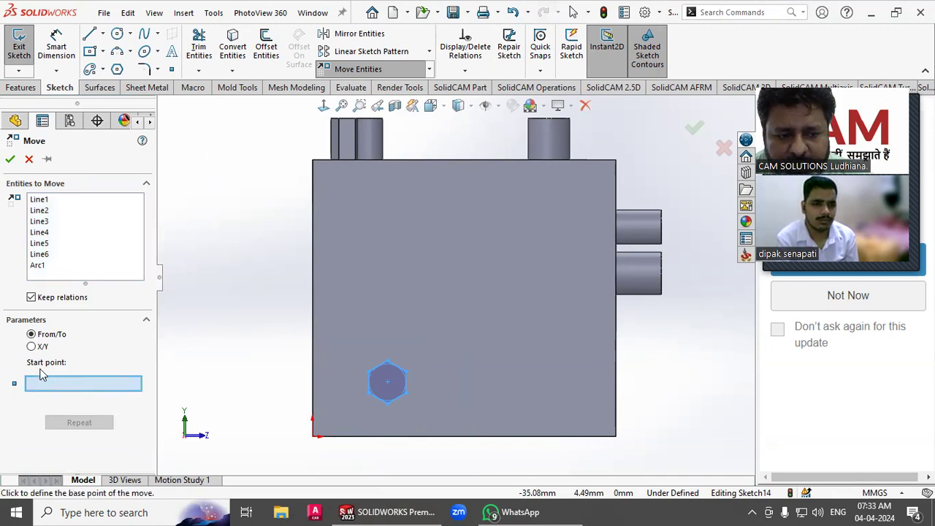
{"action": "left_click", "coordinate": [387, 382]}
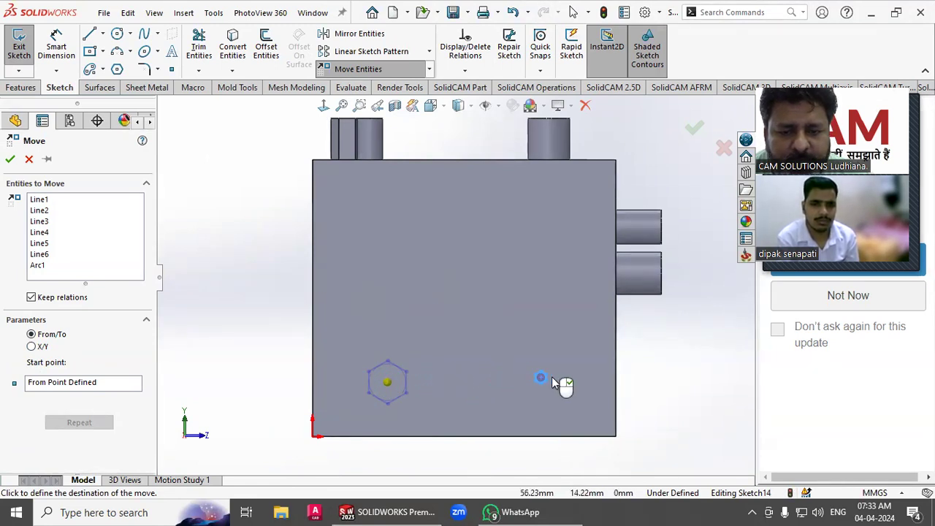
{"action": "left_click", "coordinate": [70, 382]}
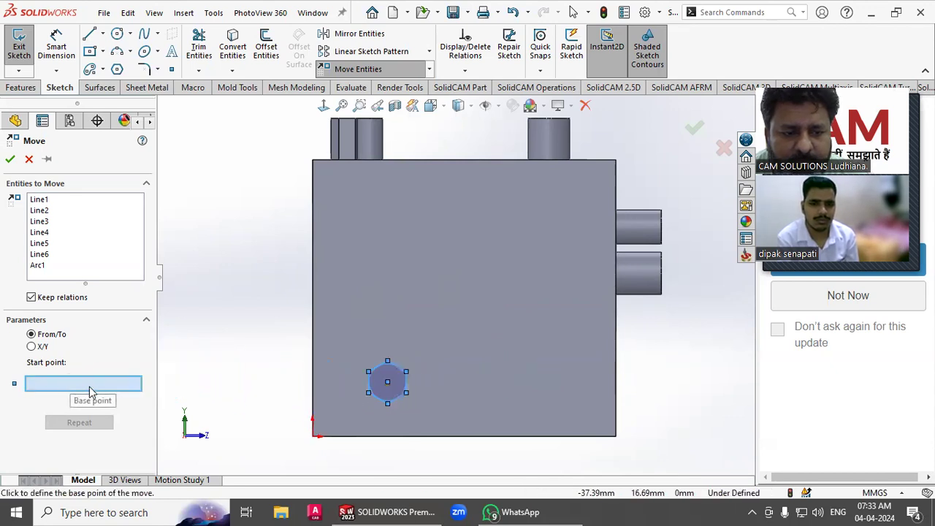
{"action": "left_click", "coordinate": [313, 437]}
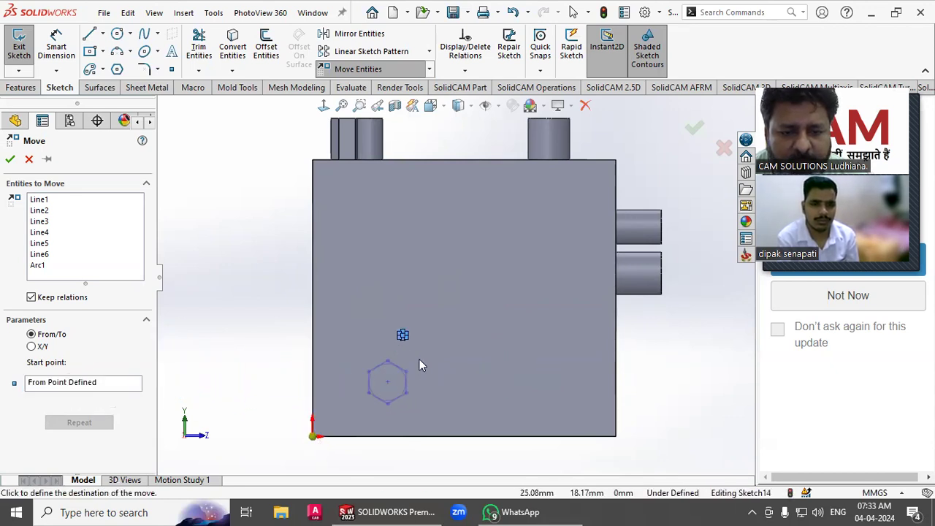
{"action": "left_click", "coordinate": [78, 383]}
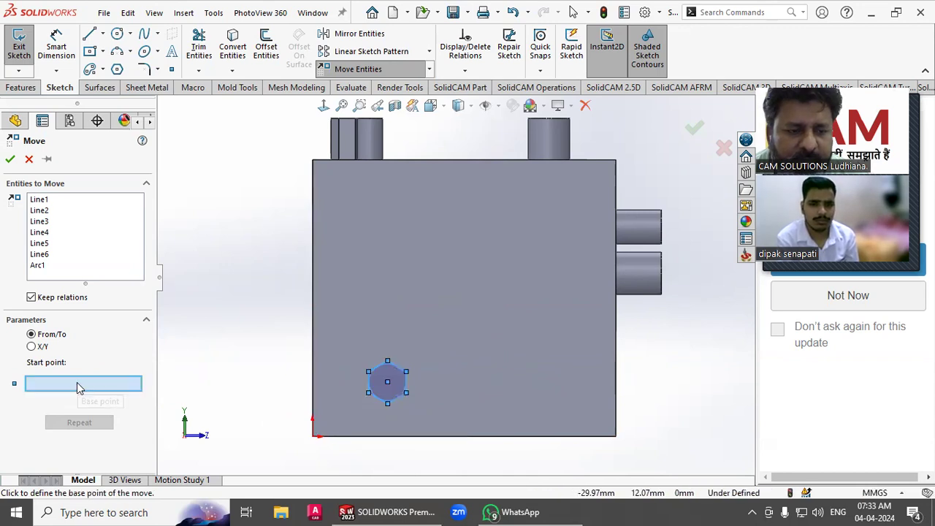
Move the hexagon with the X/Y option by 40 mm in X and 70 mm in Y
{"action": "left_click", "coordinate": [33, 346]}
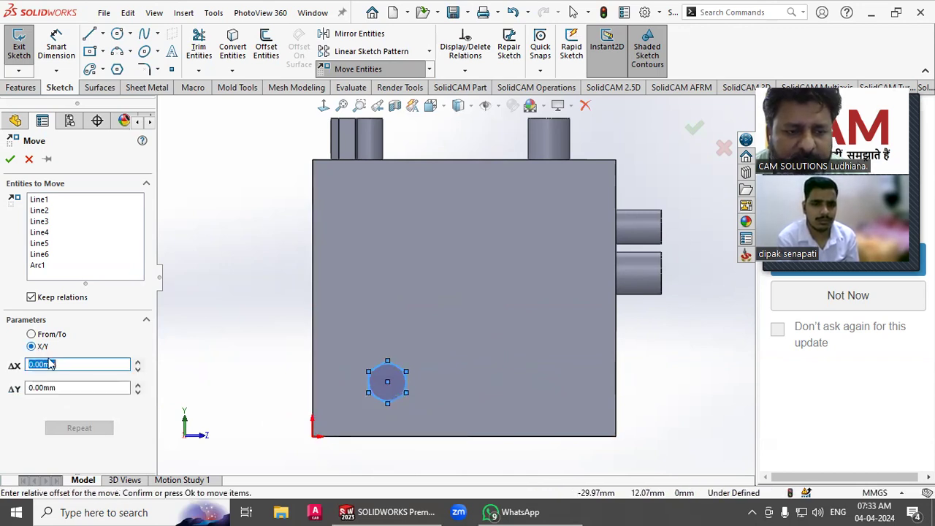
{"action": "type", "text": "6"}
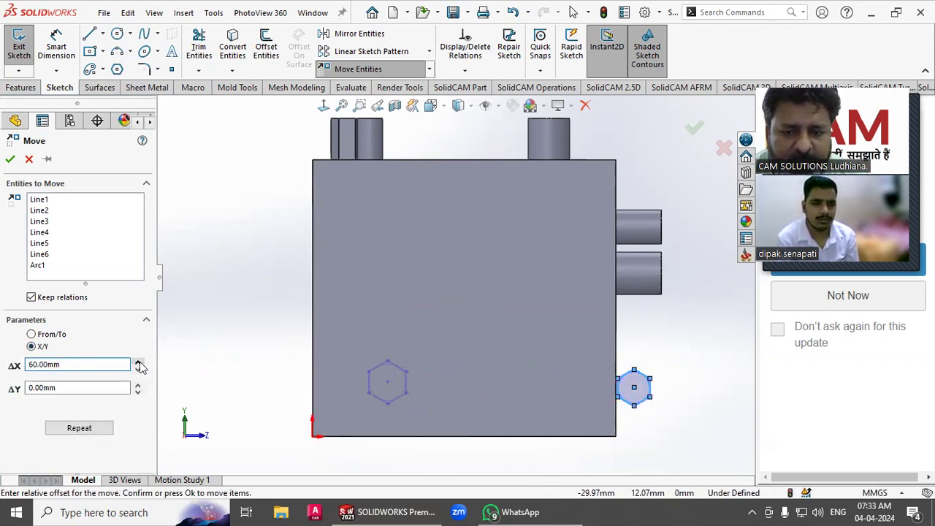
{"action": "left_click", "coordinate": [138, 371]}
{"action": "left_click", "coordinate": [138, 372]}
{"action": "left_click", "coordinate": [138, 372]}
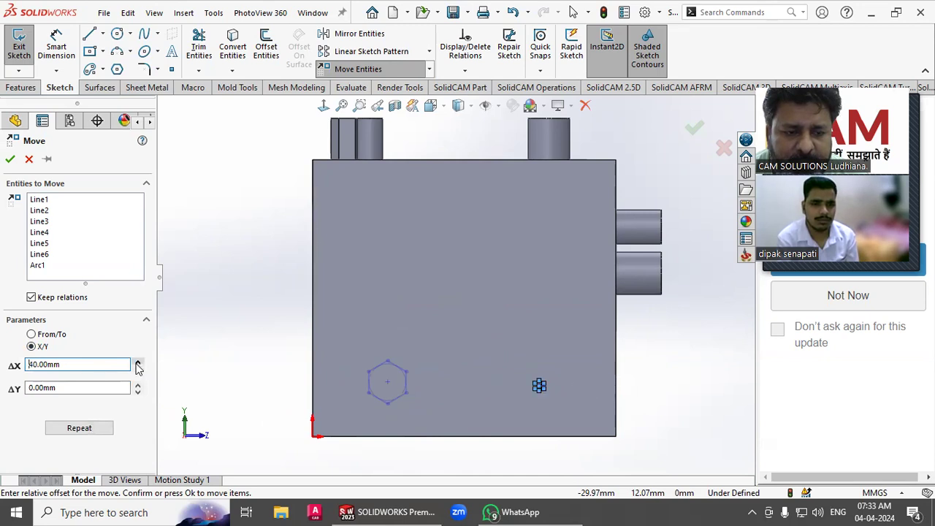
{"action": "left_click", "coordinate": [137, 385]}
{"action": "left_click", "coordinate": [137, 385]}
{"action": "left_click", "coordinate": [138, 385]}
{"action": "left_click", "coordinate": [137, 385]}
{"action": "left_click", "coordinate": [137, 385]}
{"action": "left_click", "coordinate": [137, 385]}
{"action": "left_click", "coordinate": [137, 385]}
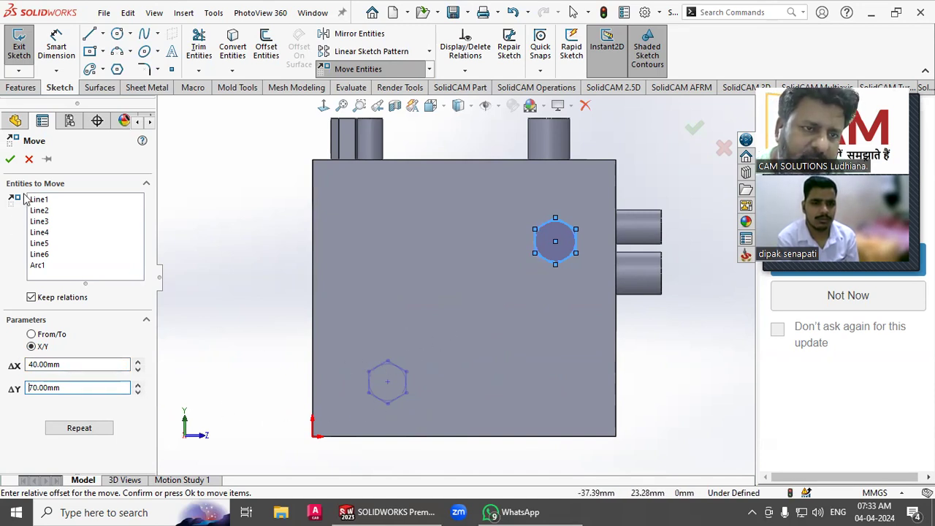
{"action": "left_click", "coordinate": [10, 159]}
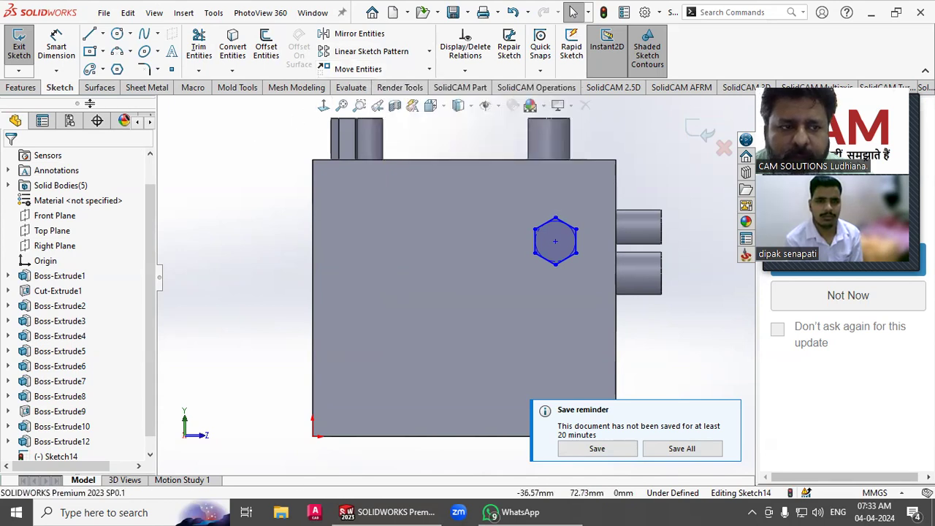
Dimension the length of the hexagon's left vertical side with Smart Dimension, accepting the value as drawn
{"action": "left_click", "coordinate": [535, 241]}
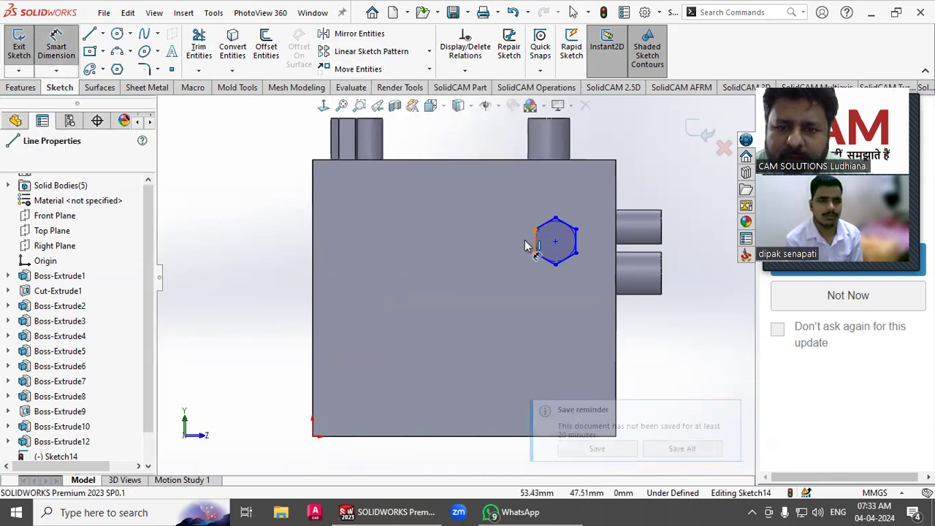
{"action": "left_click", "coordinate": [470, 249]}
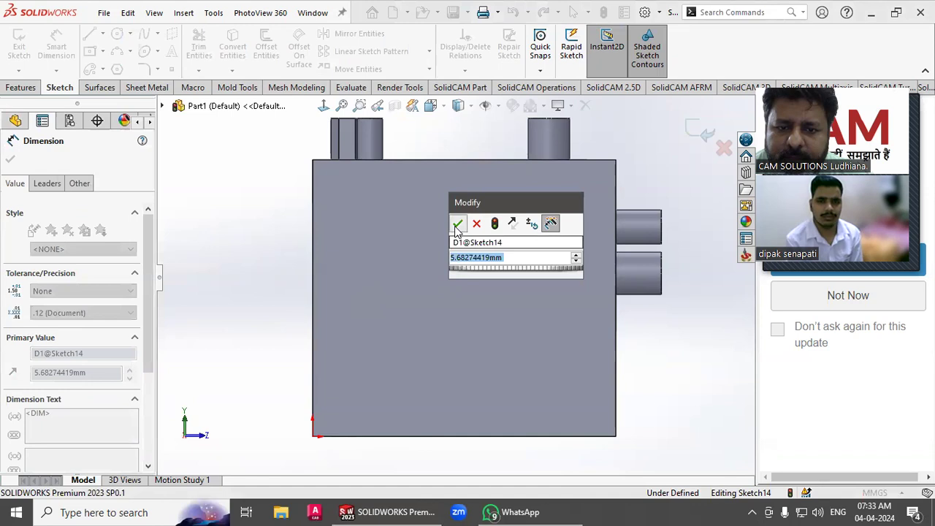
{"action": "left_click", "coordinate": [457, 219]}
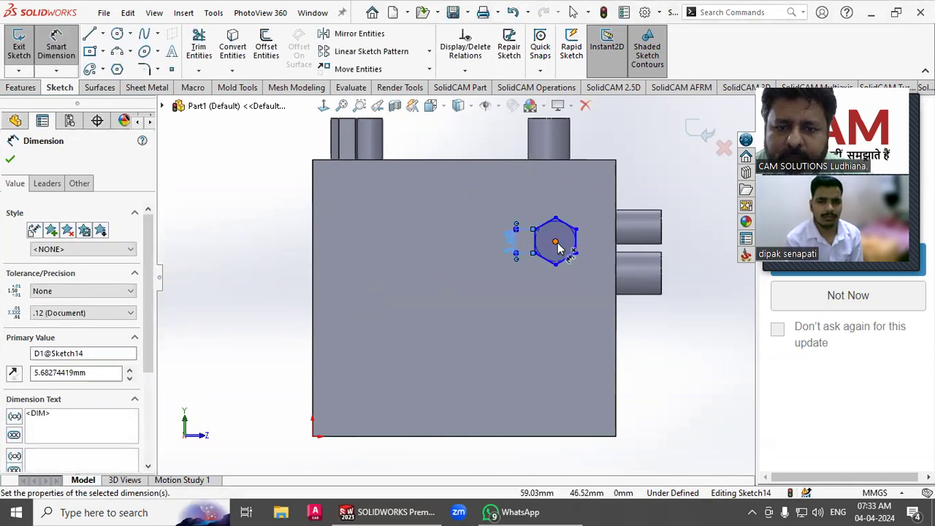
Try to dimension the distance from the hexagon's centre to its left vertical side
{"action": "left_click", "coordinate": [555, 242]}
{"action": "left_click", "coordinate": [535, 243]}
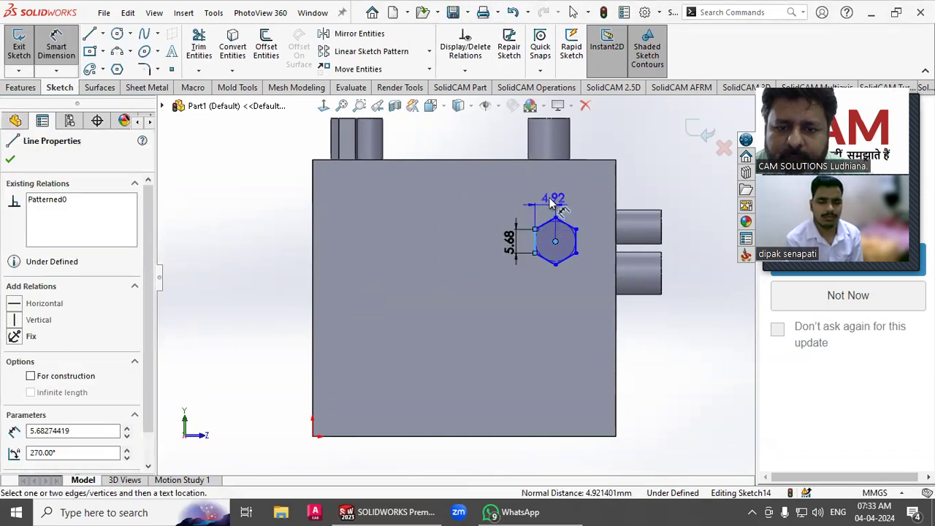
{"action": "left_click", "coordinate": [553, 205]}
{"action": "left_click", "coordinate": [497, 240]}
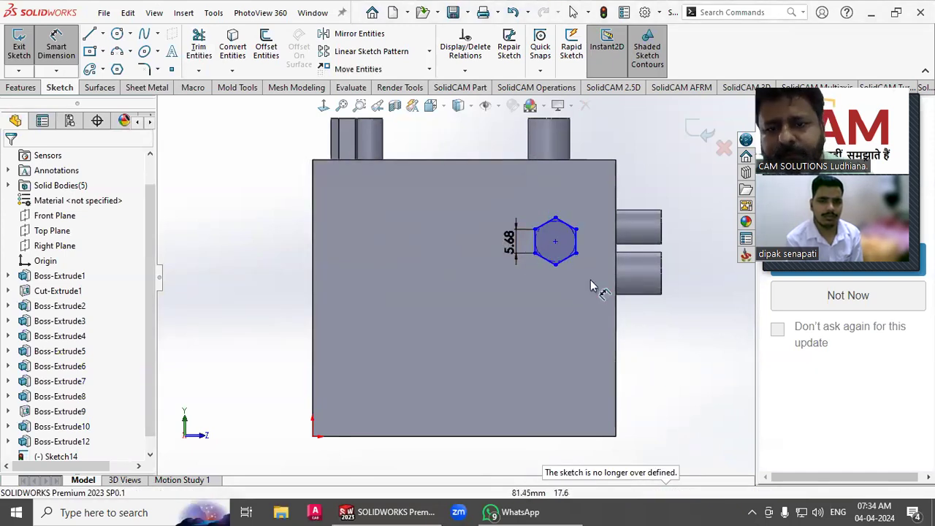
{"action": "key", "text": "Escape"}
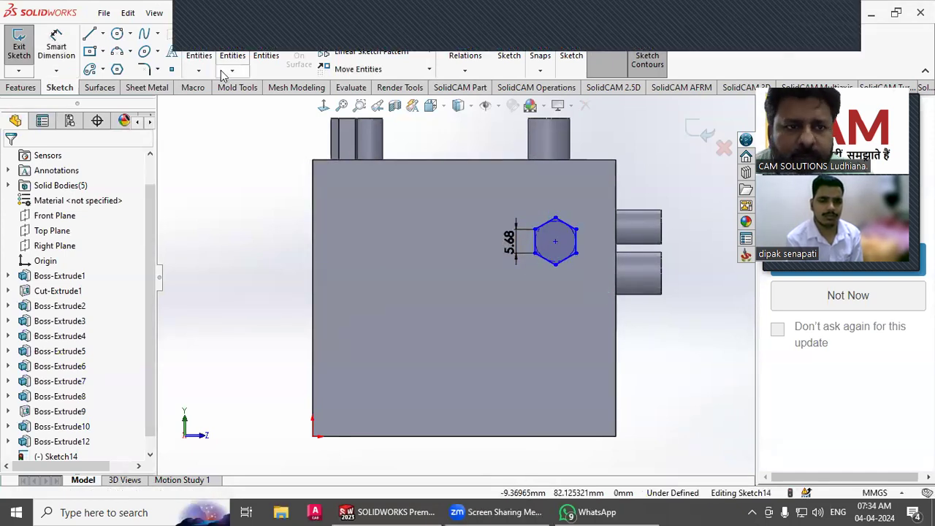
{"action": "left_click", "coordinate": [354, 68]}
{"action": "left_click_drag", "start_coordinate": [503, 184], "coordinate": [605, 287]}
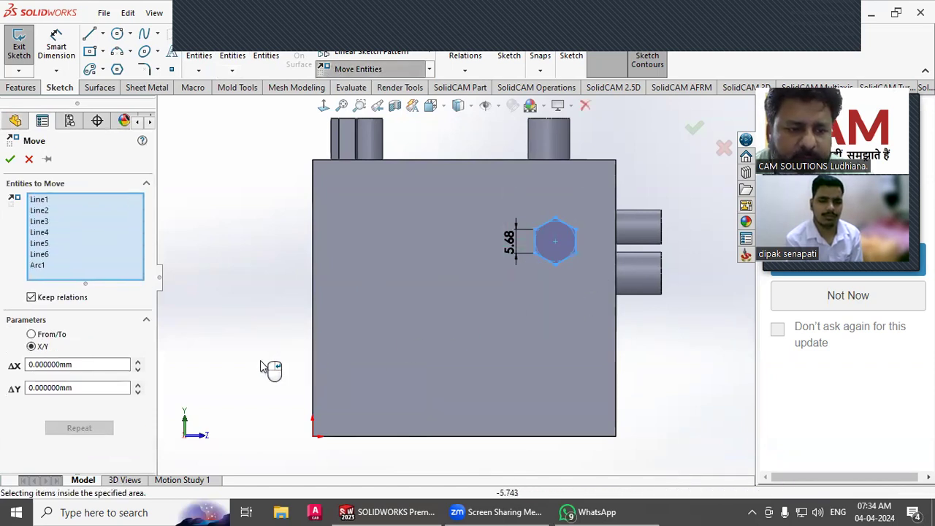
{"action": "left_click", "coordinate": [60, 336]}
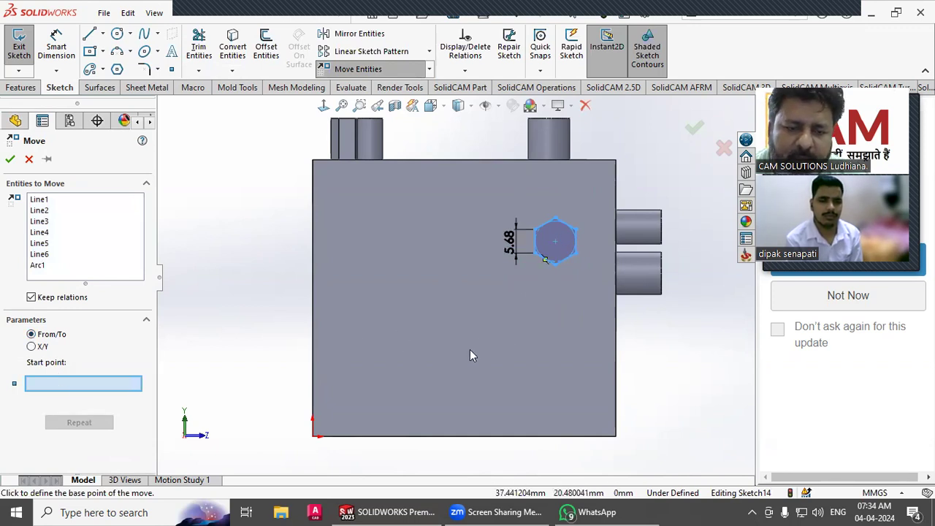
{"action": "left_click", "coordinate": [28, 160]}
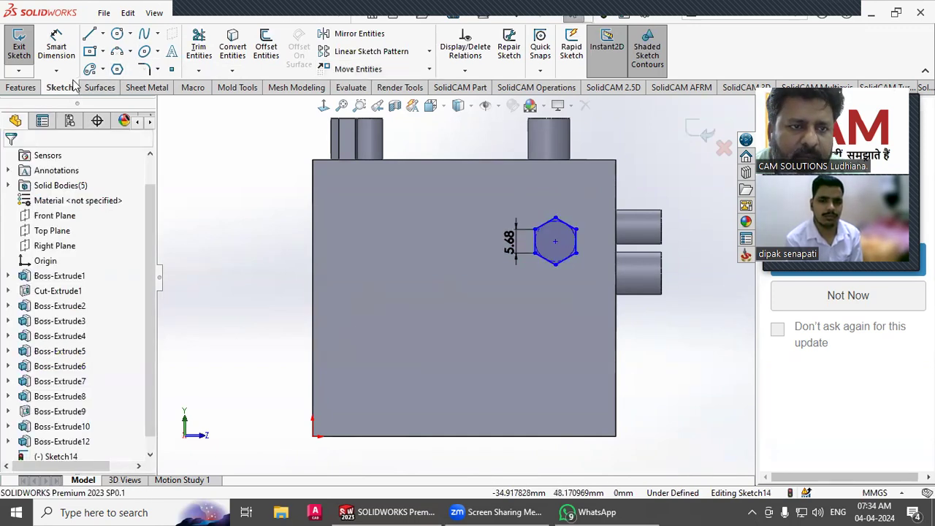
Place a sketch point on the face at about X 17.5, Y 29.7 mm and another outside the block at about X -34, Y 57 mm
{"action": "left_click", "coordinate": [171, 68]}
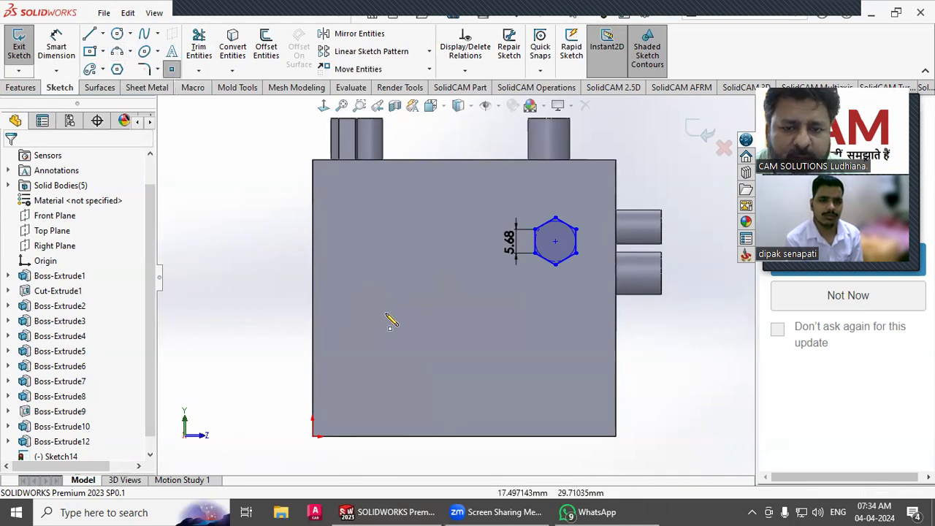
{"action": "left_click", "coordinate": [385, 312]}
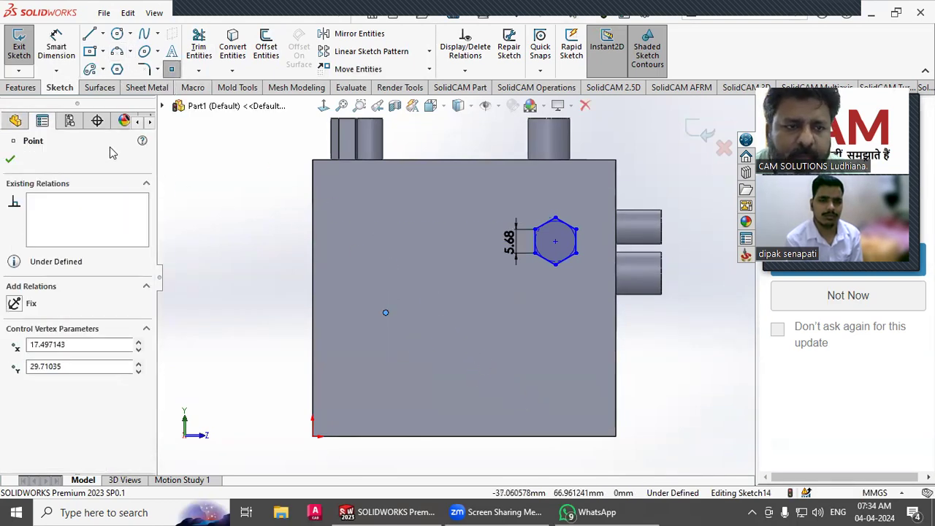
{"action": "left_click", "coordinate": [11, 160]}
{"action": "left_click", "coordinate": [172, 198]}
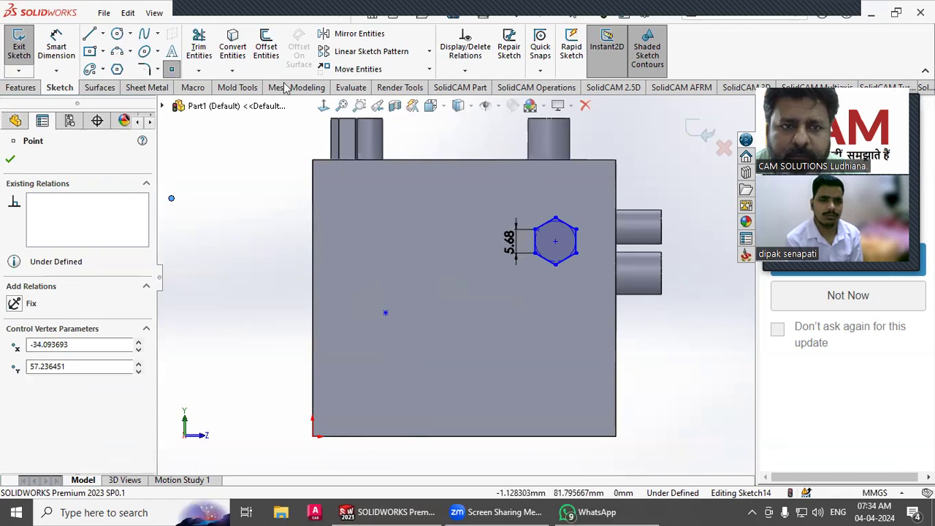
Try to move the hexagon from its centre to the sketch point on the face with From/To, and undo the move
{"action": "left_click", "coordinate": [358, 69]}
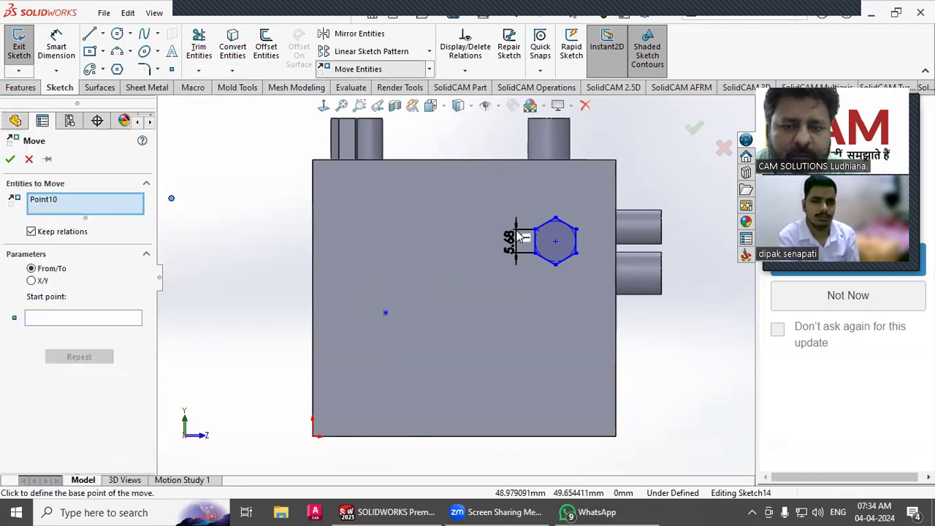
{"action": "left_click", "coordinate": [560, 269]}
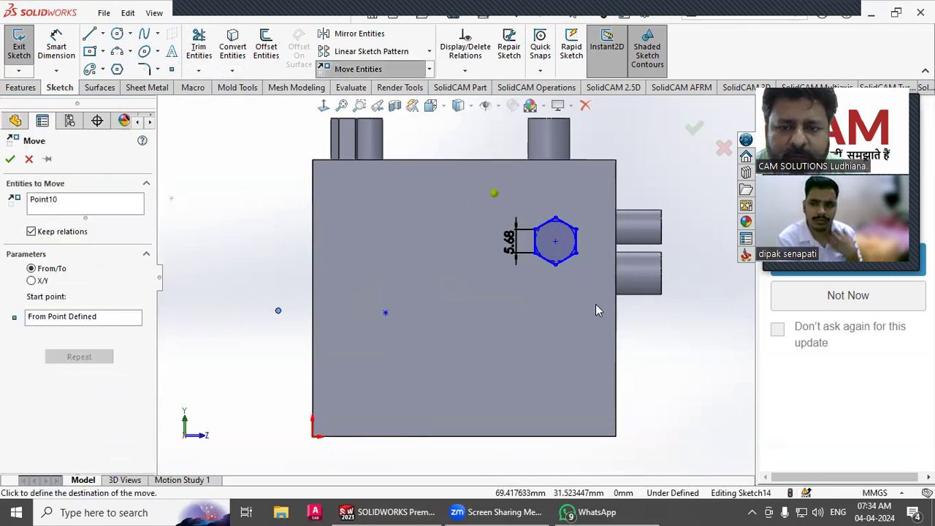
{"action": "right_click", "coordinate": [66, 213]}
{"action": "left_click", "coordinate": [88, 210]}
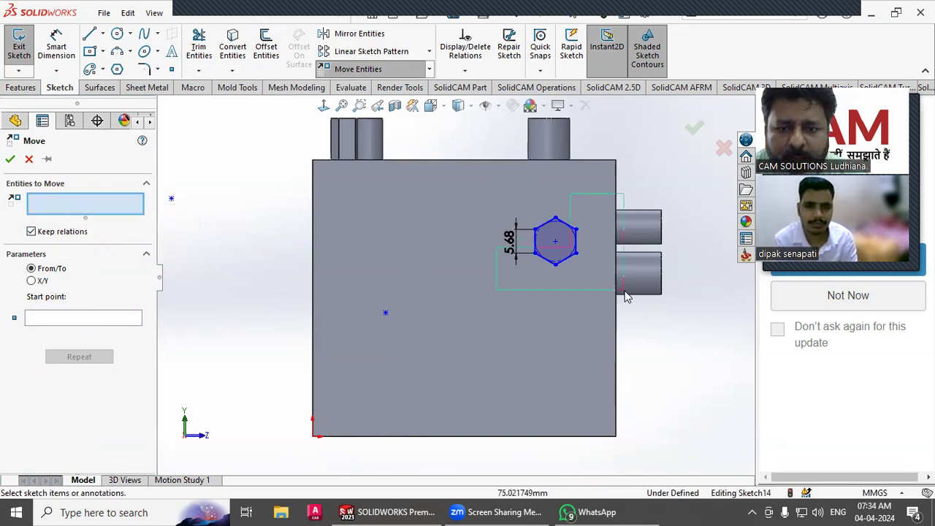
{"action": "left_click_drag", "start_coordinate": [626, 296], "coordinate": [621, 298]}
{"action": "left_click", "coordinate": [64, 385]}
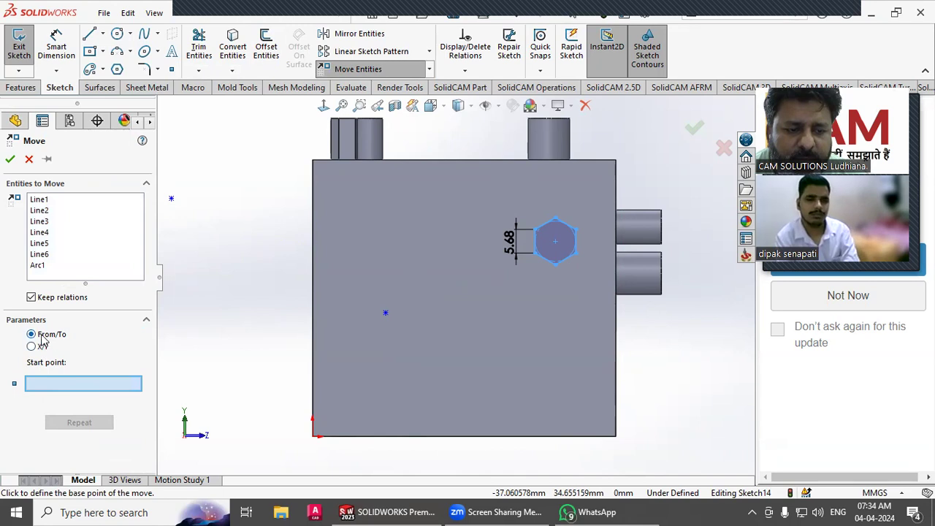
{"action": "left_click", "coordinate": [555, 241]}
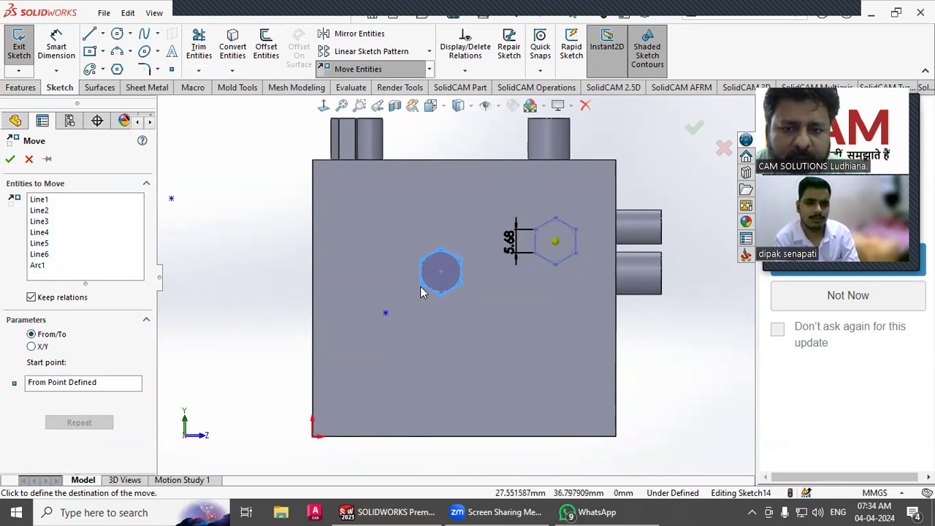
{"action": "left_click", "coordinate": [392, 316]}
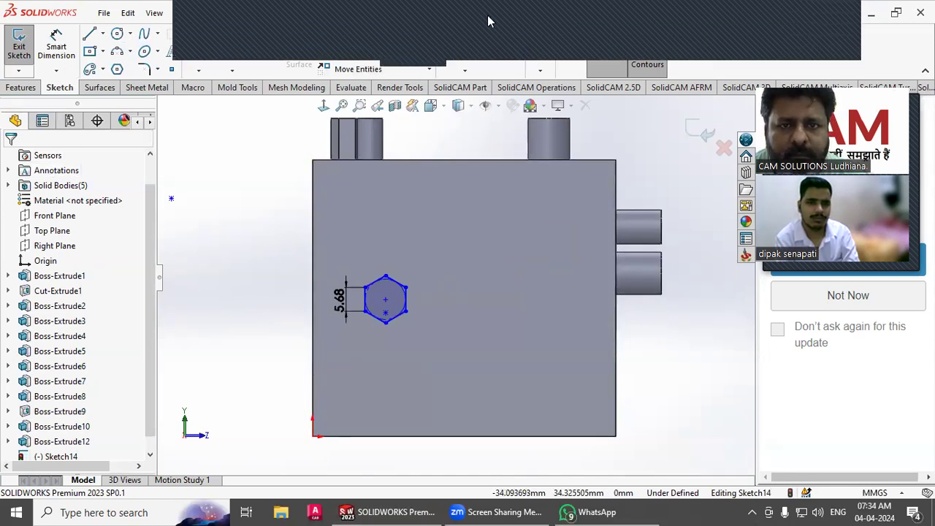
{"action": "left_click", "coordinate": [509, 15]}
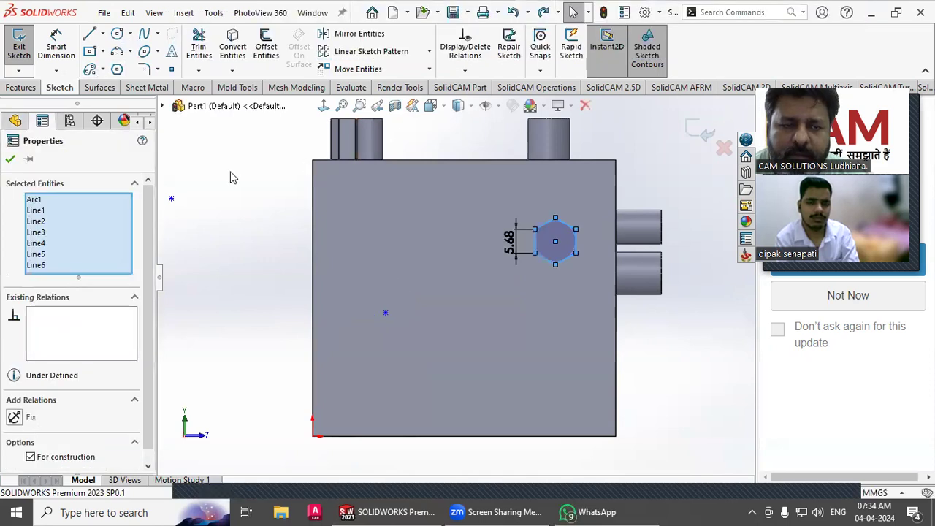
Try again to move the whole hexagon, including its construction circle, from its centre to the face's sketch point, and undo it
{"action": "left_click", "coordinate": [358, 69]}
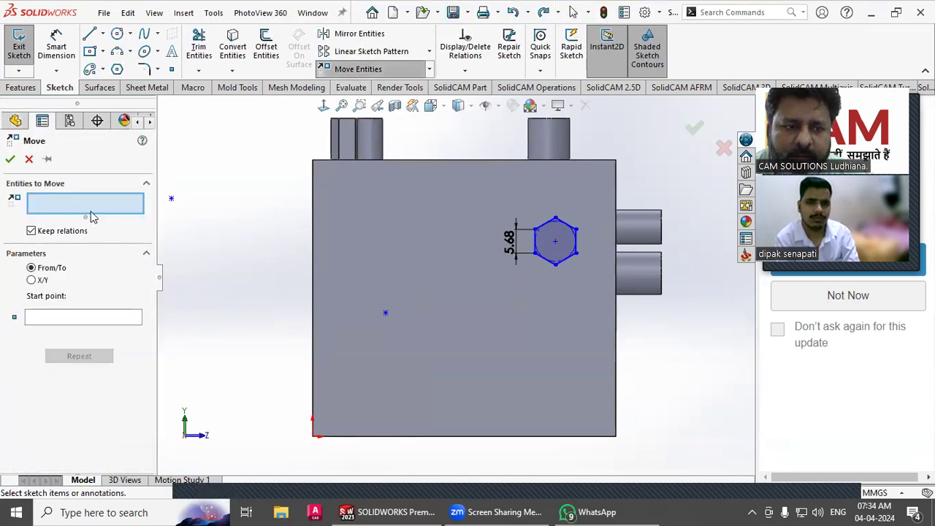
{"action": "left_click_drag", "start_coordinate": [588, 287], "coordinate": [592, 289]}
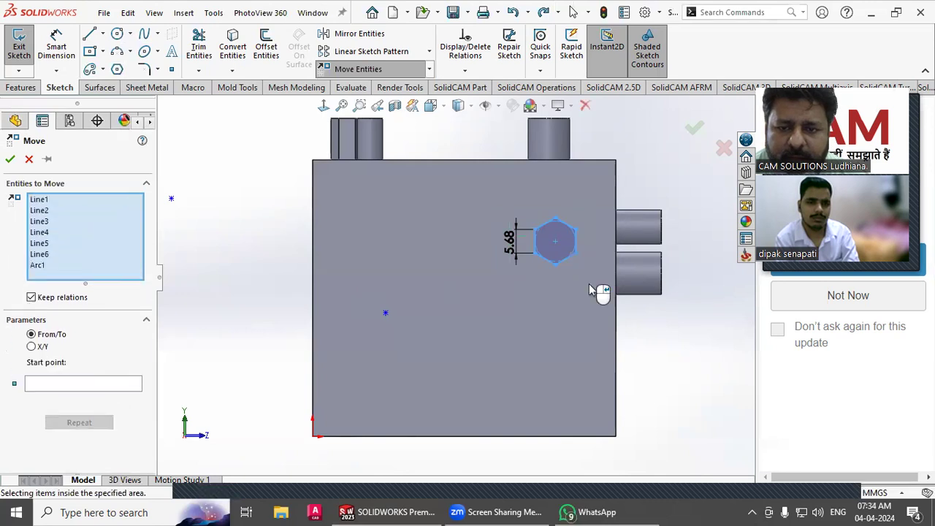
{"action": "left_click", "coordinate": [72, 385]}
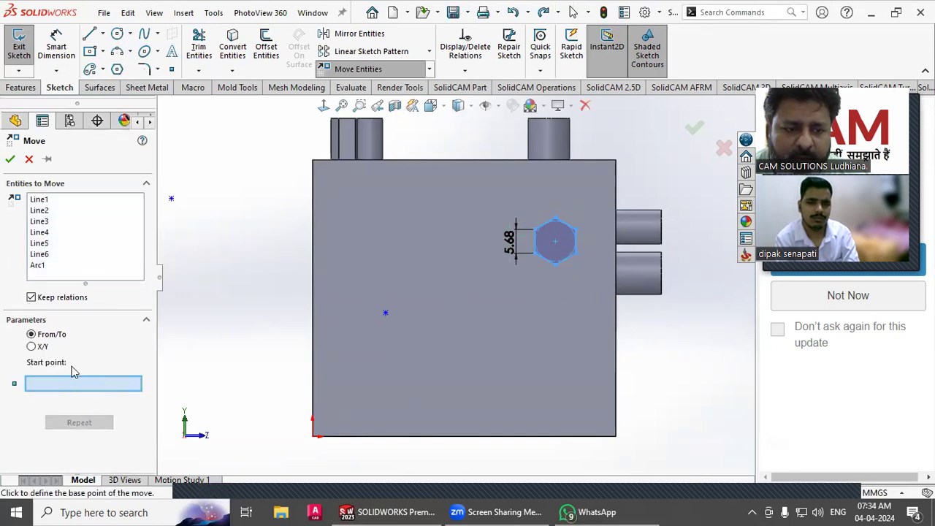
{"action": "left_click", "coordinate": [555, 241]}
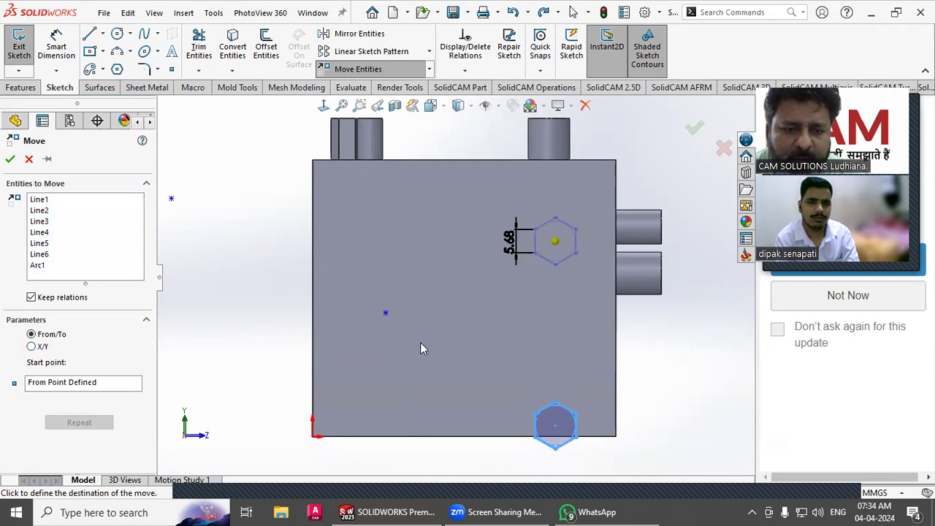
{"action": "left_click", "coordinate": [386, 314]}
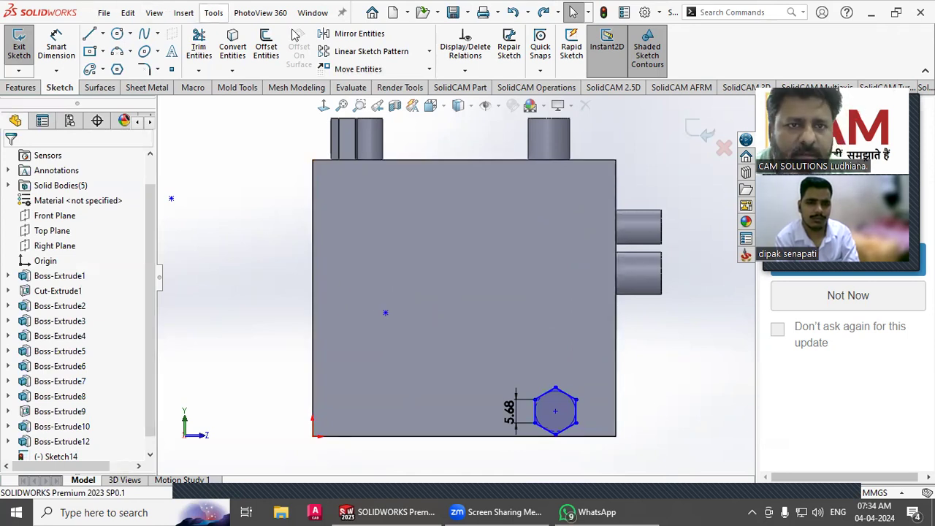
{"action": "left_click", "coordinate": [513, 13]}
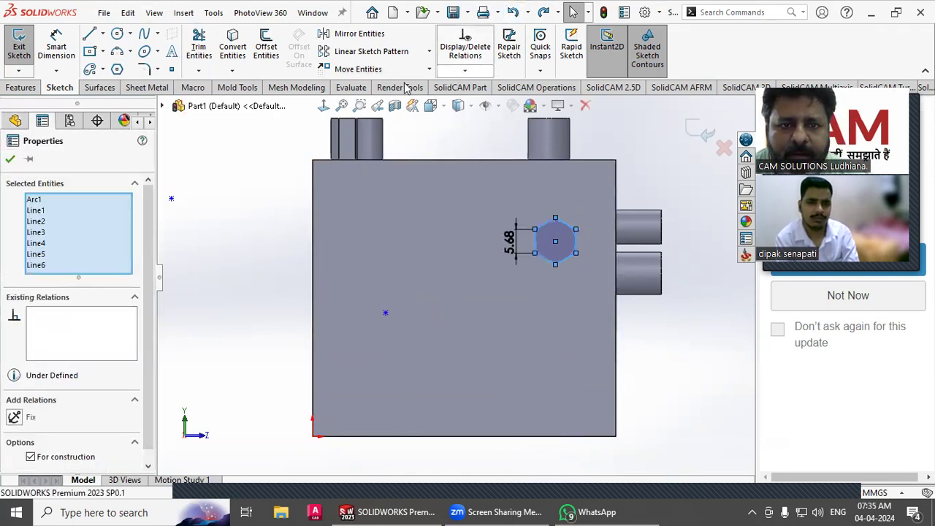
Try a From/To move of only the hexagon's six sides, using its centre as start point and the face's sketch point as destination
{"action": "left_click", "coordinate": [268, 136]}
{"action": "left_click", "coordinate": [358, 68]}
{"action": "left_click", "coordinate": [543, 232]}
{"action": "left_click", "coordinate": [568, 224]}
{"action": "left_click", "coordinate": [577, 247]}
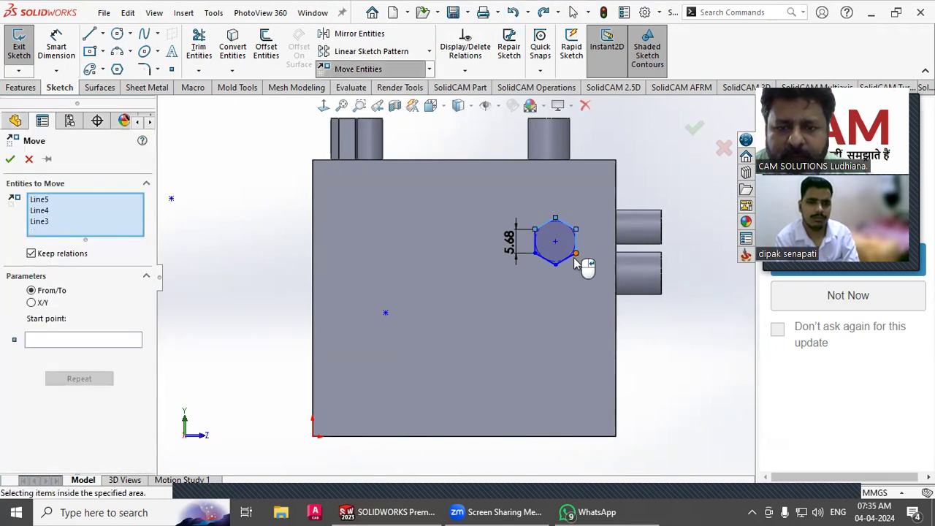
{"action": "left_click", "coordinate": [570, 257]}
{"action": "left_click", "coordinate": [546, 259]}
{"action": "left_click", "coordinate": [536, 242]}
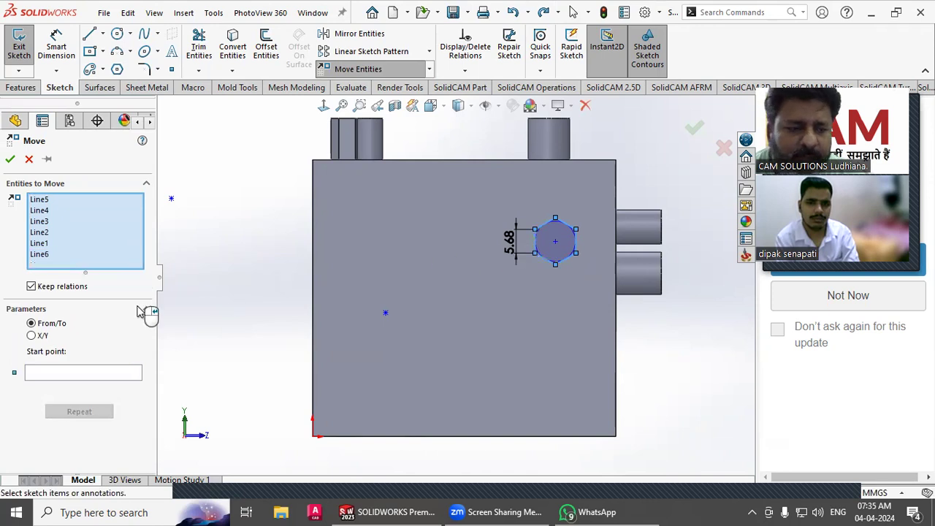
{"action": "left_click", "coordinate": [58, 373]}
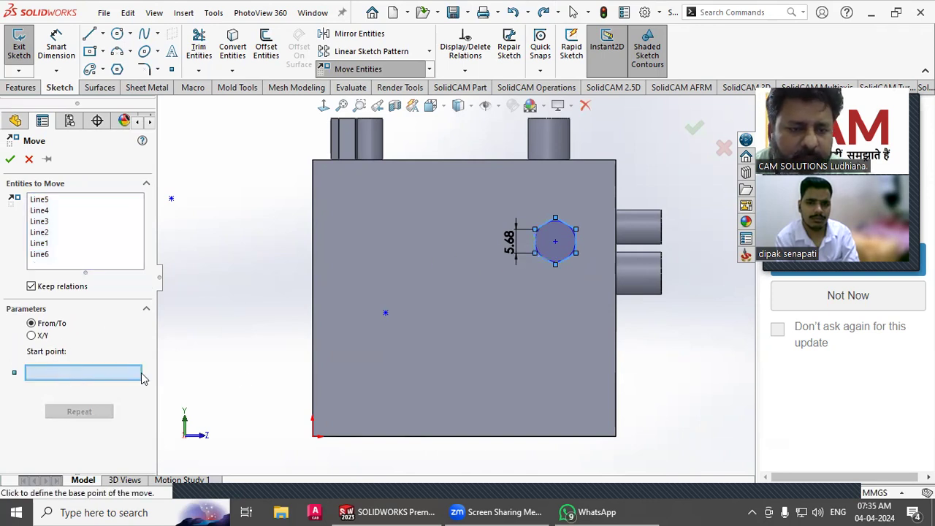
{"action": "left_click", "coordinate": [556, 243]}
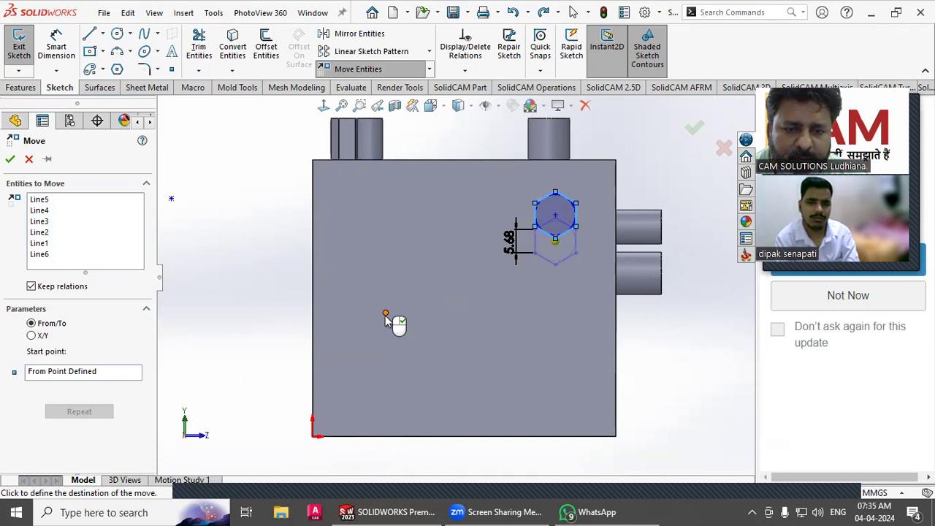
{"action": "left_click", "coordinate": [385, 314]}
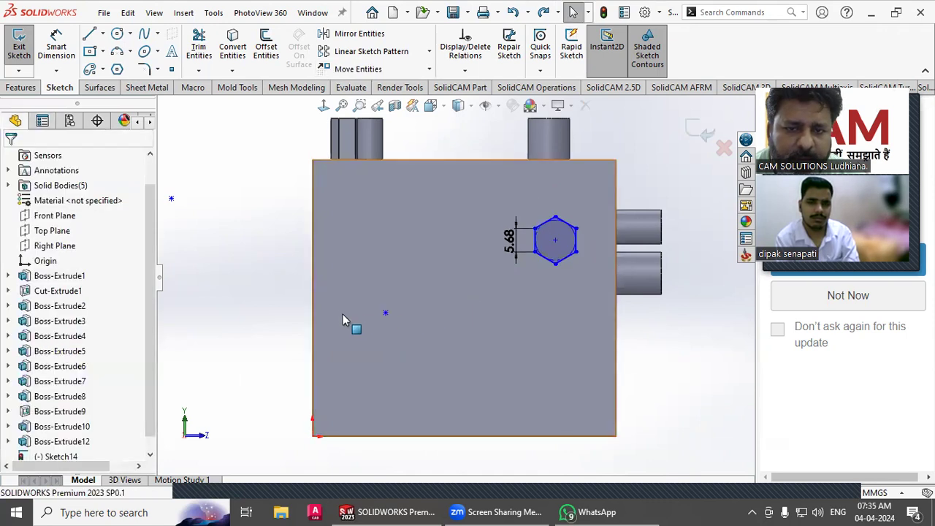
Move the hexagon and its construction circle with the X/Y option, using ΔX 20 mm and ΔY -30 mm
{"action": "left_click", "coordinate": [357, 70]}
{"action": "left_click", "coordinate": [70, 323]}
{"action": "left_click", "coordinate": [41, 281]}
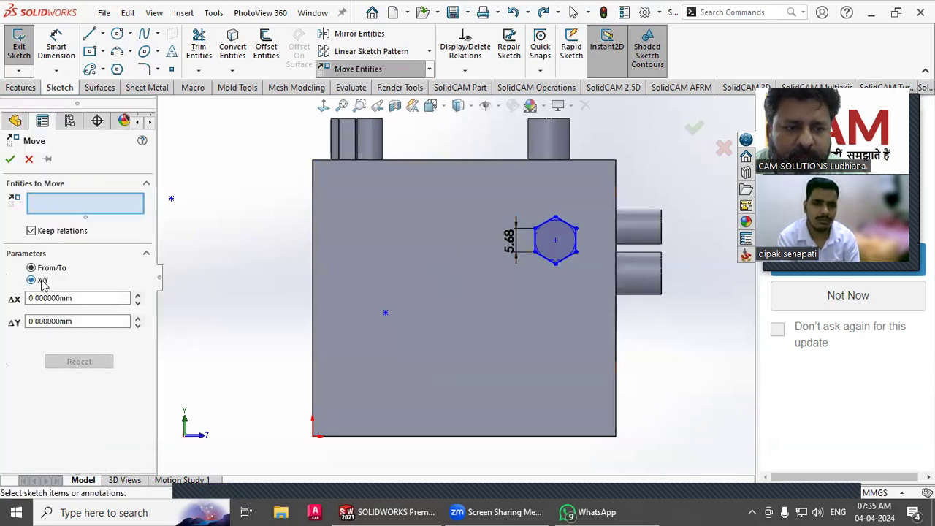
{"action": "left_click_drag", "start_coordinate": [480, 199], "coordinate": [586, 296]}
{"action": "left_click", "coordinate": [138, 364]}
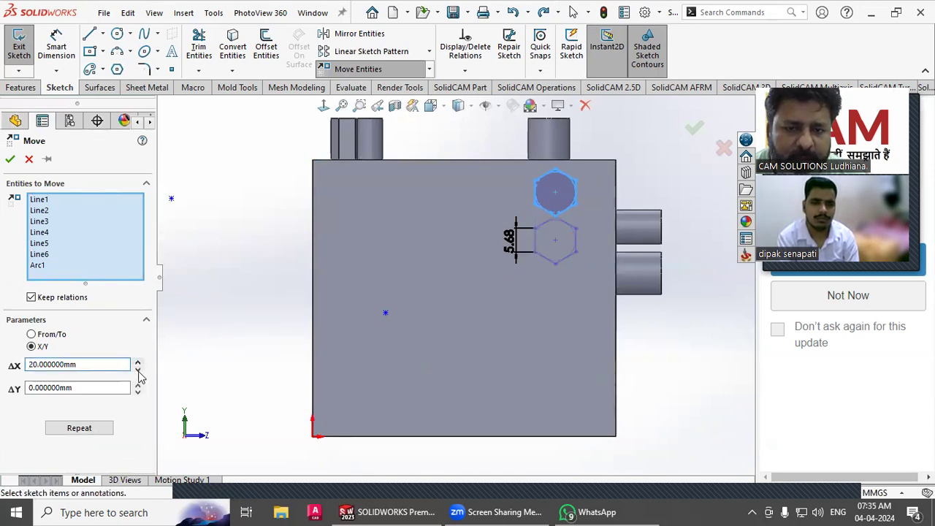
{"action": "left_click", "coordinate": [138, 385]}
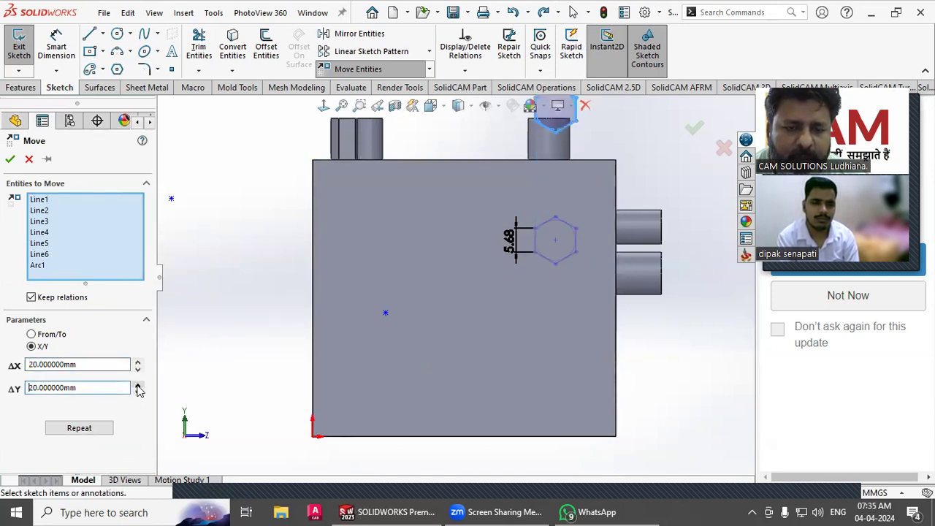
{"action": "left_click", "coordinate": [137, 392]}
{"action": "left_click", "coordinate": [137, 392]}
{"action": "left_click", "coordinate": [138, 392]}
{"action": "left_click", "coordinate": [138, 392]}
{"action": "left_click", "coordinate": [138, 392]}
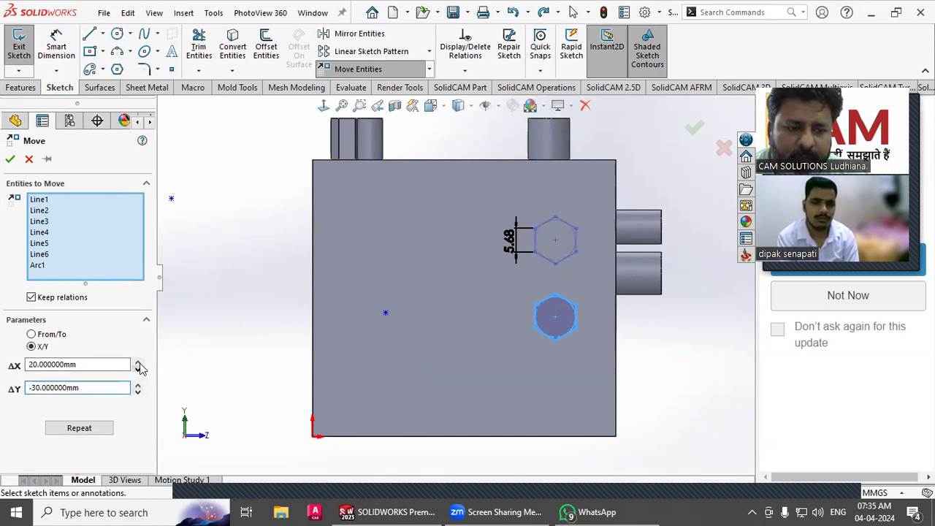
{"action": "left_click", "coordinate": [138, 363]}
{"action": "left_click", "coordinate": [138, 371]}
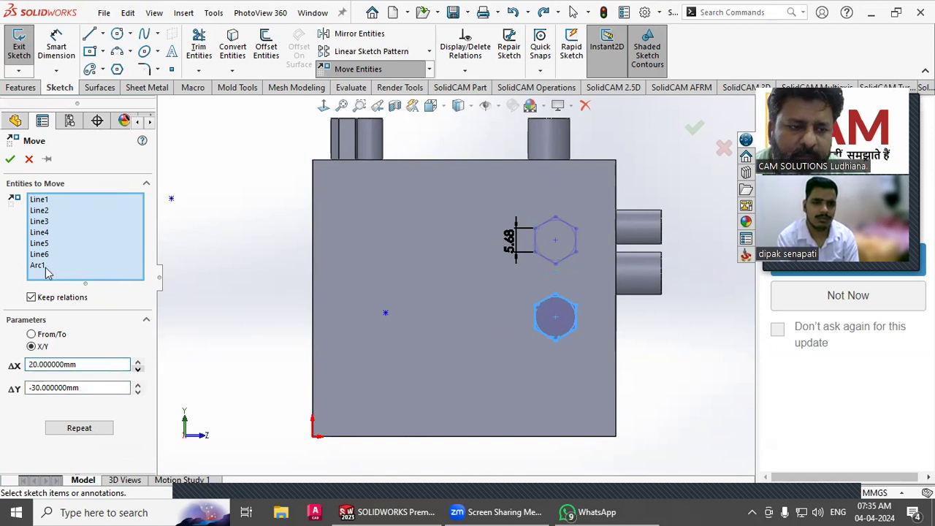
{"action": "left_click", "coordinate": [9, 161]}
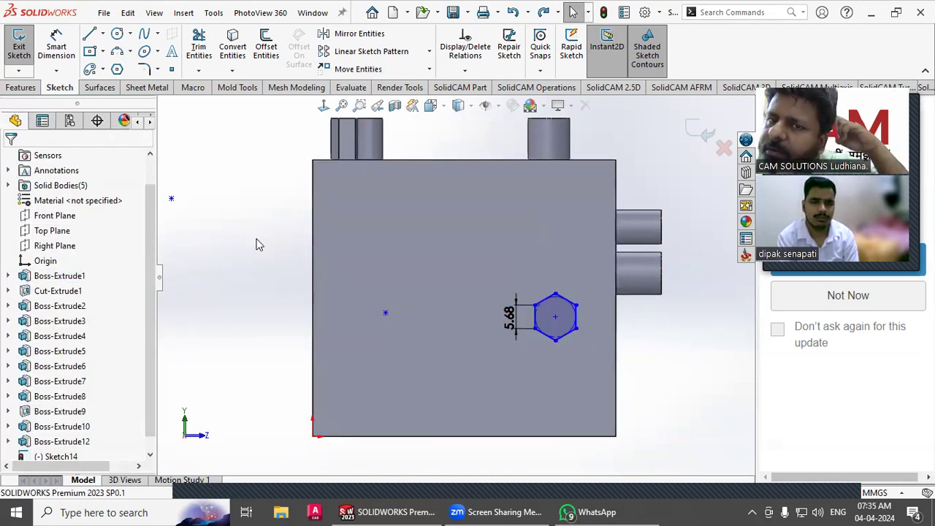
Exit the hexagon sketch, view the block from another side, and reopen Sketch14 for editing
{"action": "left_click", "coordinate": [700, 131]}
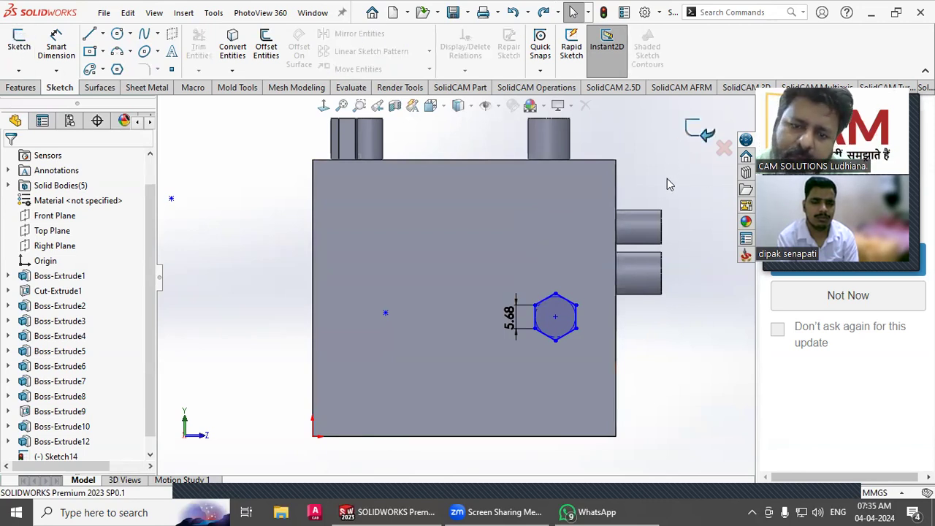
{"action": "middle_click_drag", "start_coordinate": [602, 334], "coordinate": [637, 268]}
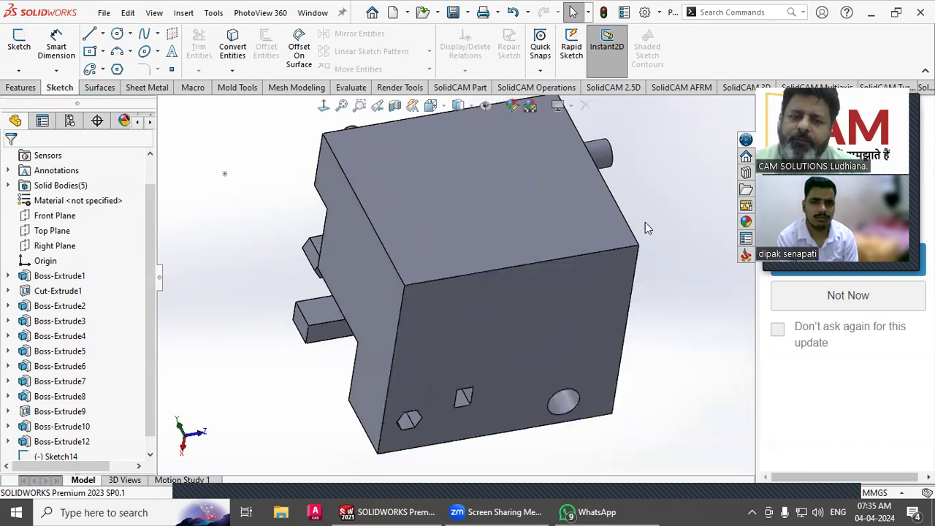
{"action": "left_click", "coordinate": [59, 456]}
{"action": "left_click", "coordinate": [83, 407]}
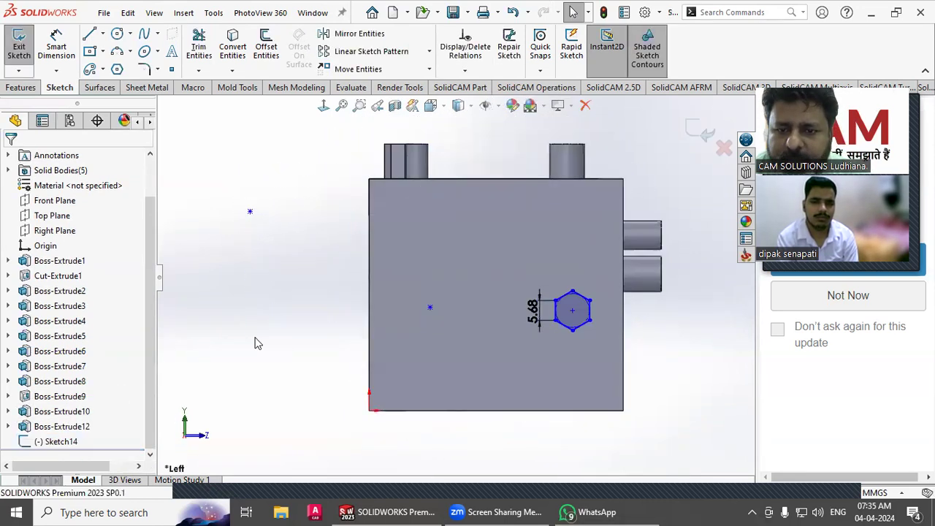
Dimension the hexagon's centre to the block's bottom edge with Smart Dimension and set the distance to 25 mm
{"action": "left_click", "coordinate": [57, 48]}
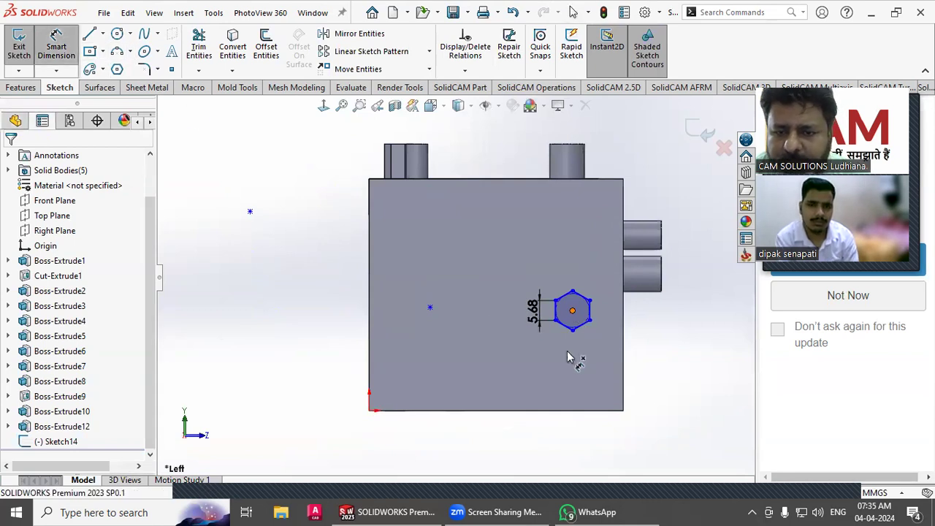
{"action": "left_click", "coordinate": [572, 310]}
{"action": "left_click", "coordinate": [596, 410]}
{"action": "left_click", "coordinate": [660, 380]}
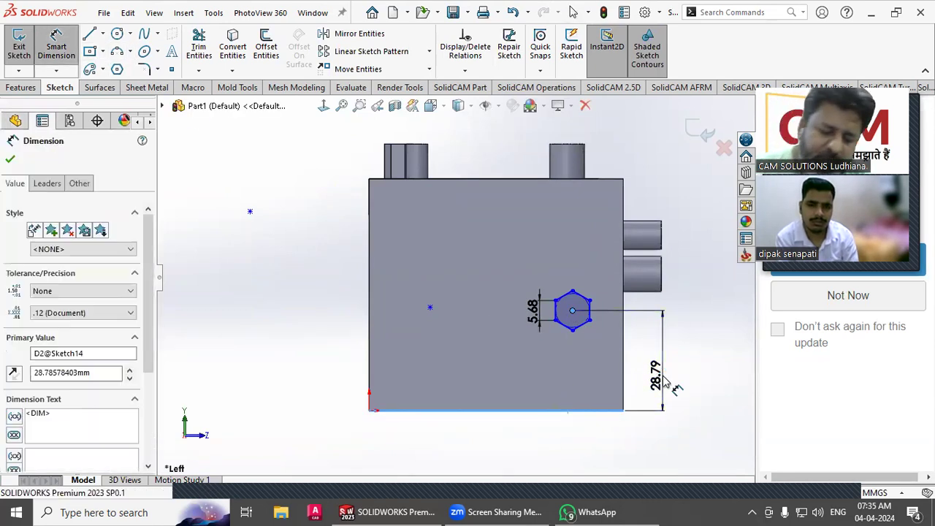
{"action": "type", "text": "25"}
{"action": "key", "text": "Return"}
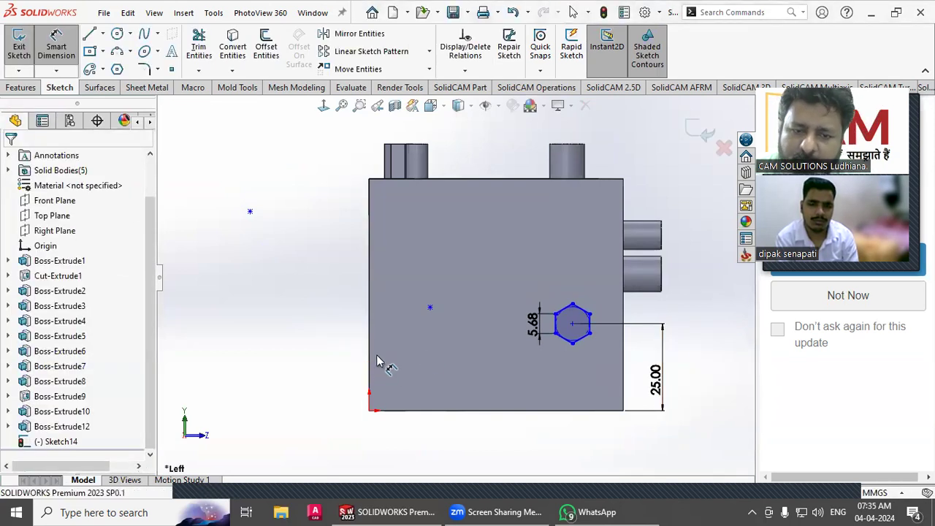
Dimension the hexagon's centre to the block's left edge, set the distance to 60 mm, and end Smart Dimension
{"action": "left_click", "coordinate": [572, 323]}
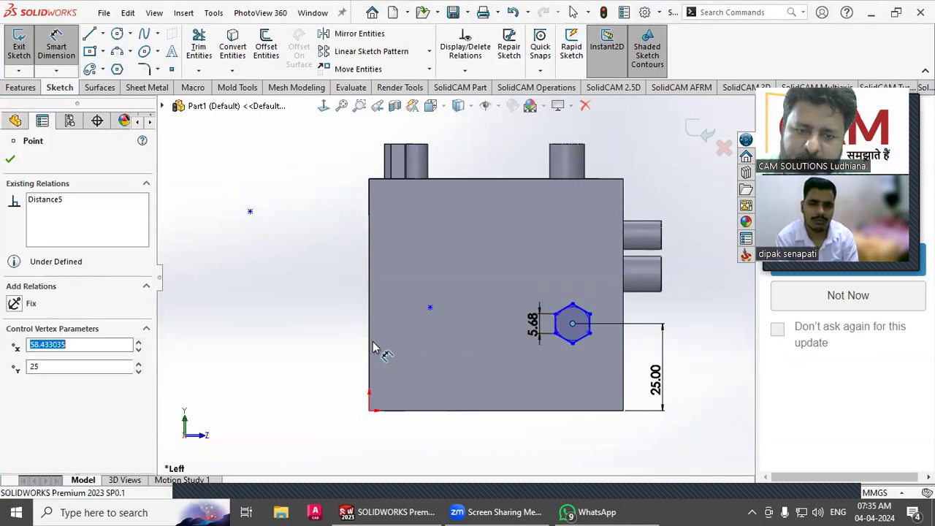
{"action": "left_click", "coordinate": [370, 349]}
{"action": "left_click", "coordinate": [465, 446]}
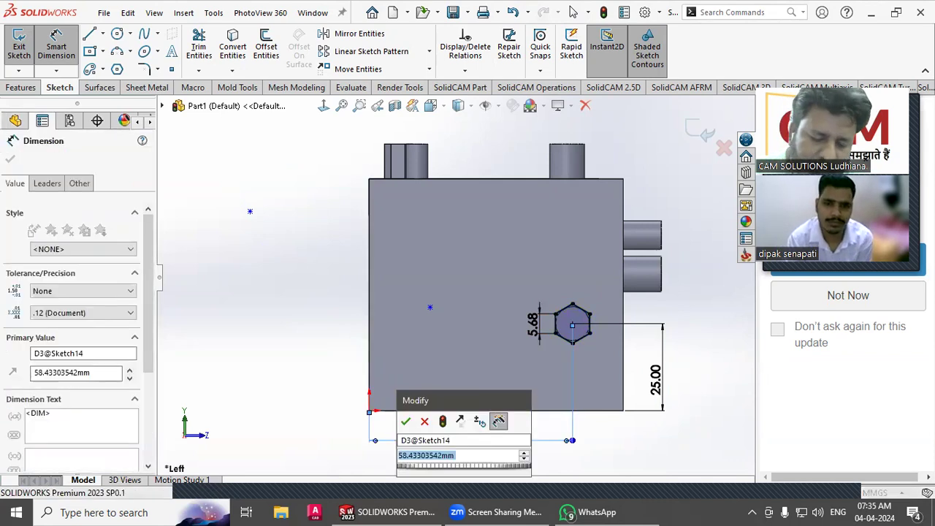
{"action": "type", "text": "60"}
{"action": "key", "text": "Return"}
{"action": "key", "text": "Escape"}
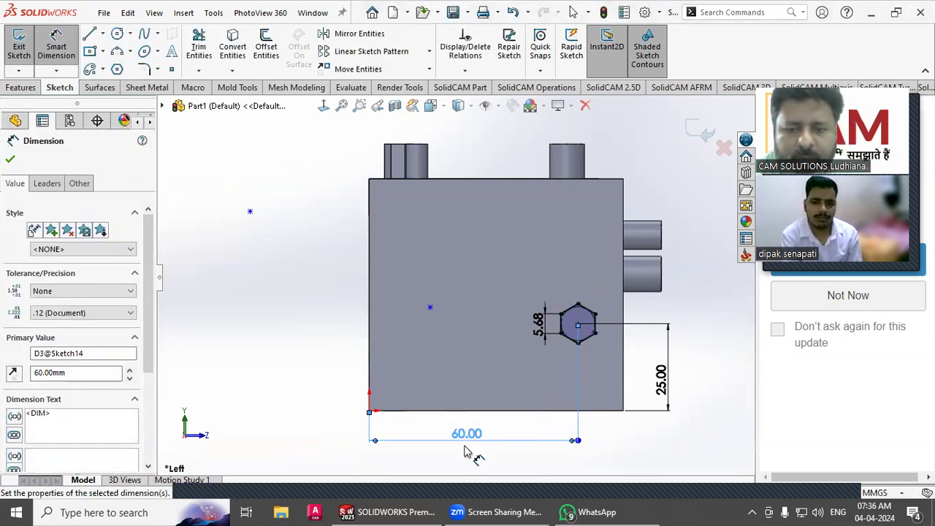
{"action": "right_click", "coordinate": [295, 286]}
{"action": "left_click", "coordinate": [320, 328]}
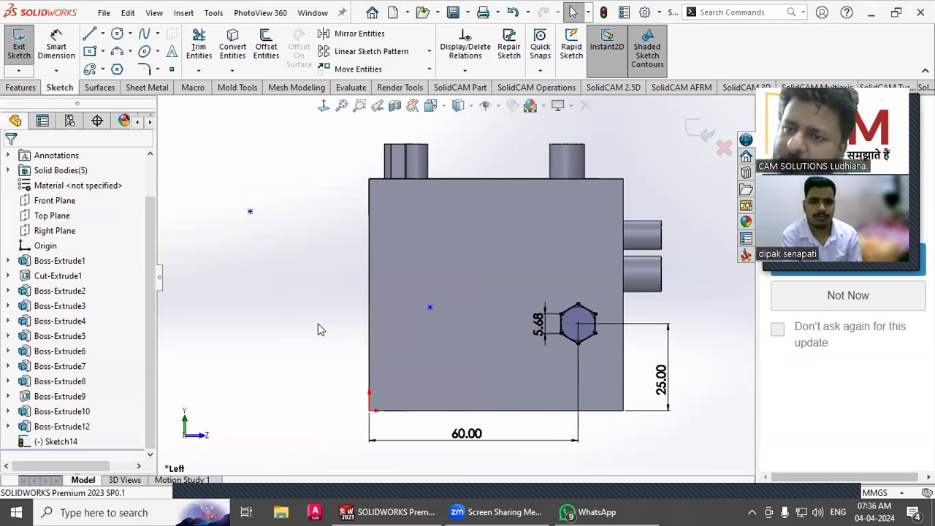
Exit the hexagon sketch and show the whole part in a three-dimensional view
{"action": "left_click", "coordinate": [704, 125]}
{"action": "scroll", "coordinate": [590, 291], "scroll_direction": "up", "scroll_amount": 2}
{"action": "middle_click_drag", "start_coordinate": [590, 291], "coordinate": [541, 340]}
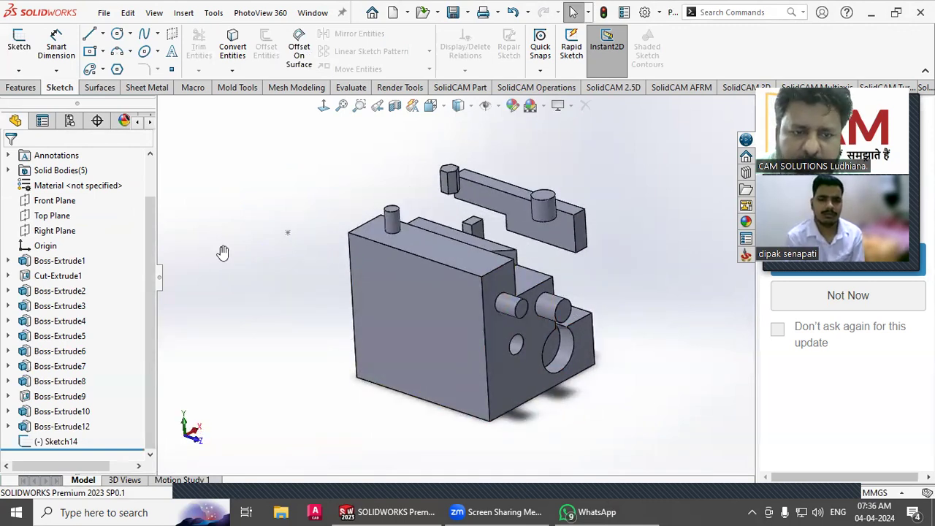
Switch to the WhatsApp image to check the sketch topics on the list, and return to the part in SOLIDWORKS
{"action": "key", "text": "alt+Tab"}
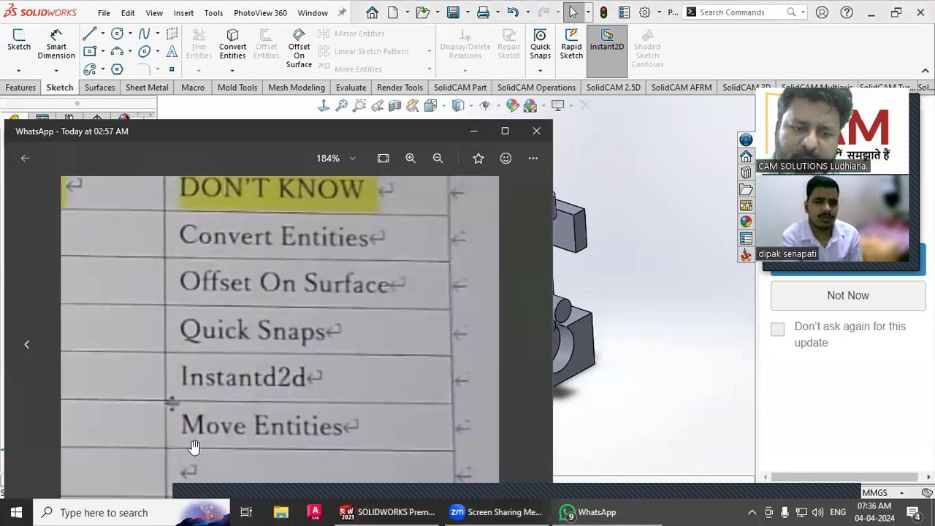
{"action": "left_click", "coordinate": [479, 136]}
{"action": "mouse_move", "coordinate": [618, 373]}
{"action": "middle_mouse_down"}
{"action": "mouse_move", "coordinate": [627, 353]}
{"action": "mouse_move", "coordinate": [618, 363]}
{"action": "middle_mouse_up"}
{"action": "scroll", "coordinate": [495, 293], "scroll_direction": "down", "scroll_amount": 4}
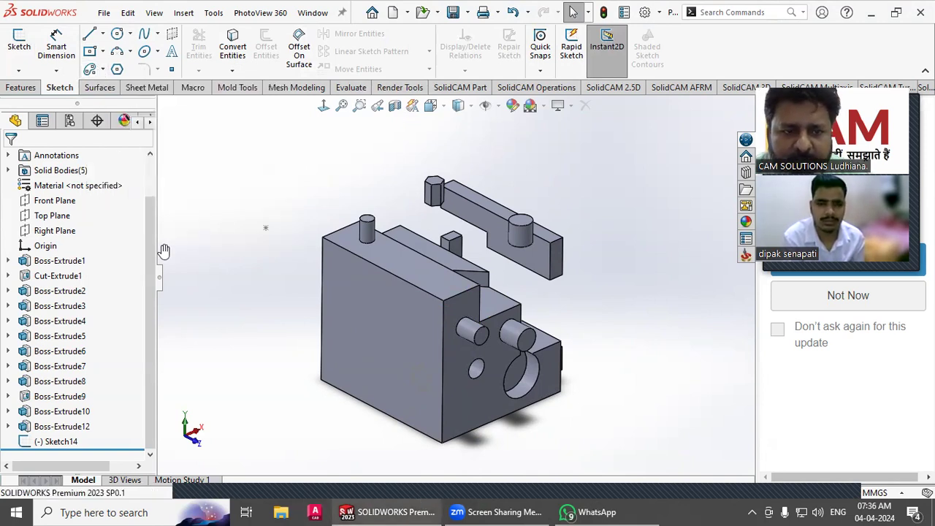
{"action": "key", "text": "alt+Tab"}
{"action": "left_click", "coordinate": [705, 264]}
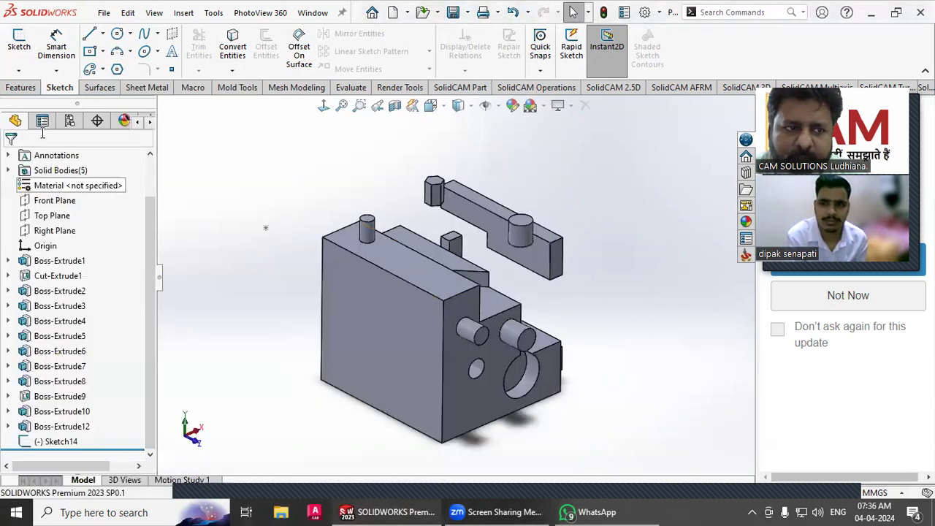
Bring up the feature commands and switch to the WhatsApp topic list to read the feature topics
{"action": "left_click", "coordinate": [32, 87]}
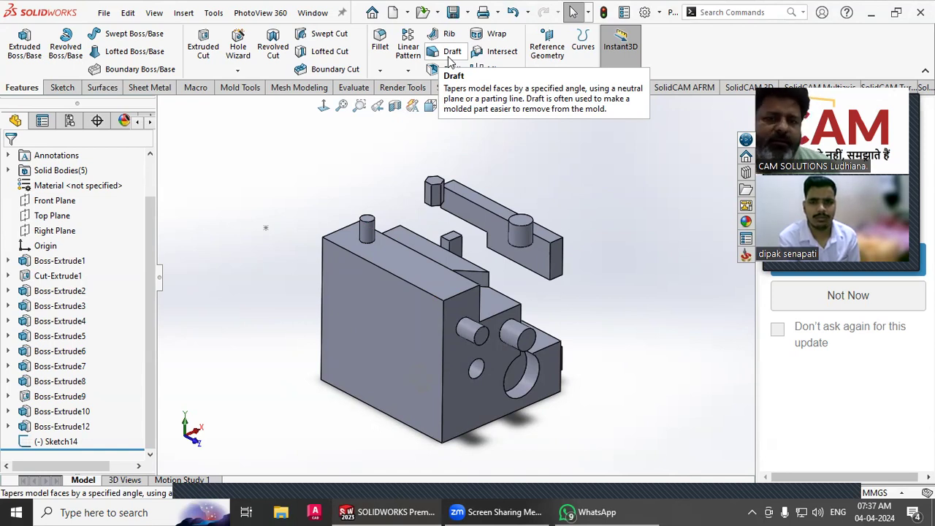
{"action": "middle_click_drag", "start_coordinate": [520, 321], "coordinate": [459, 193]}
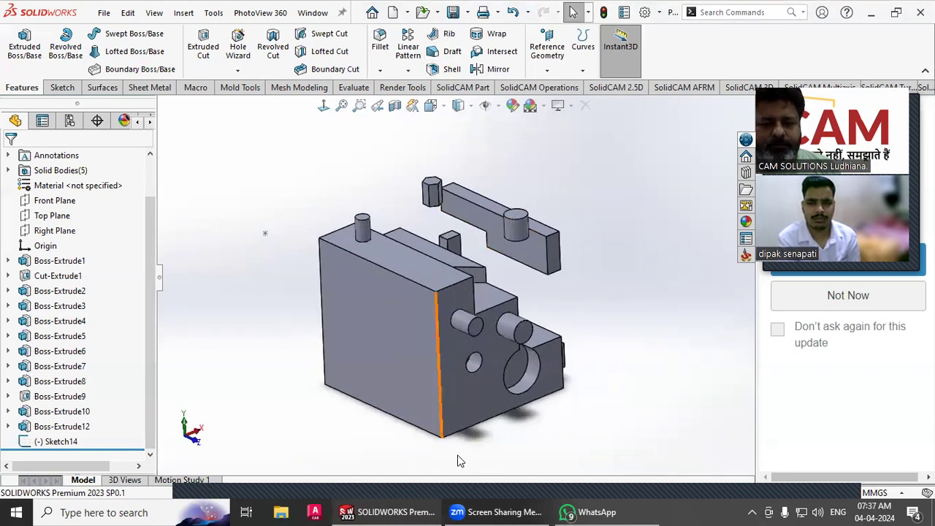
{"action": "mouse_move", "coordinate": [591, 511]}
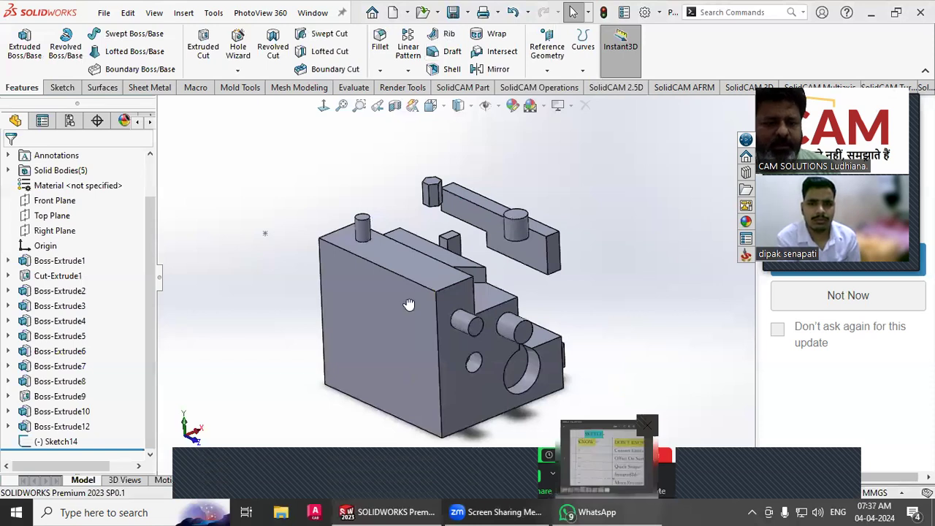
{"action": "key", "text": "alt+Tab"}
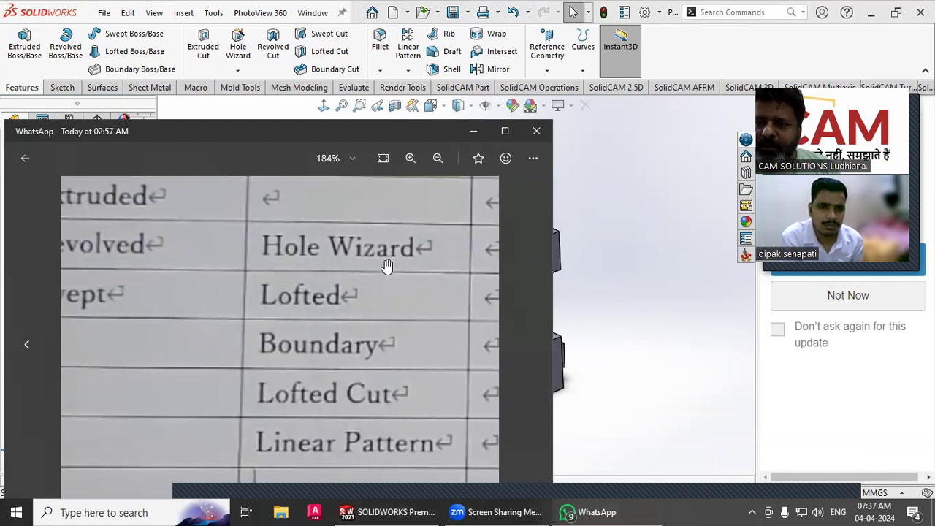
Examine the unknown feature topics and the overall table on the WhatsApp list, and return to the part in SOLIDWORKS
{"action": "scroll", "coordinate": [332, 310], "scroll_direction": "down", "scroll_amount": 1}
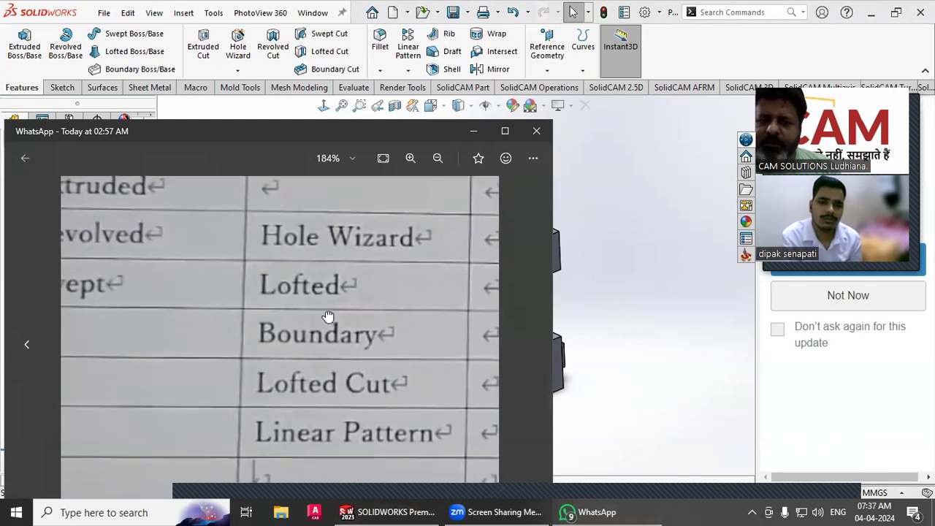
{"action": "left_click_drag", "start_coordinate": [316, 306], "coordinate": [313, 307]}
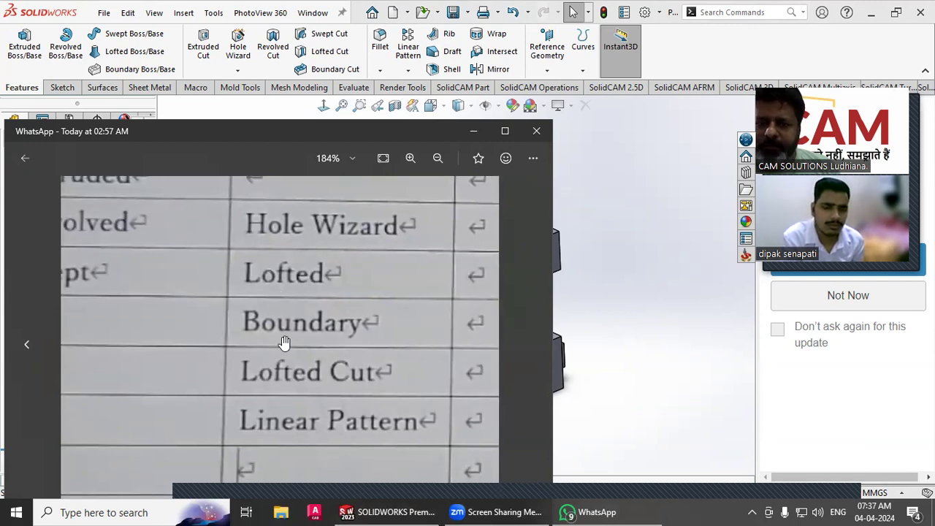
{"action": "left_click_drag", "start_coordinate": [284, 342], "coordinate": [268, 306]}
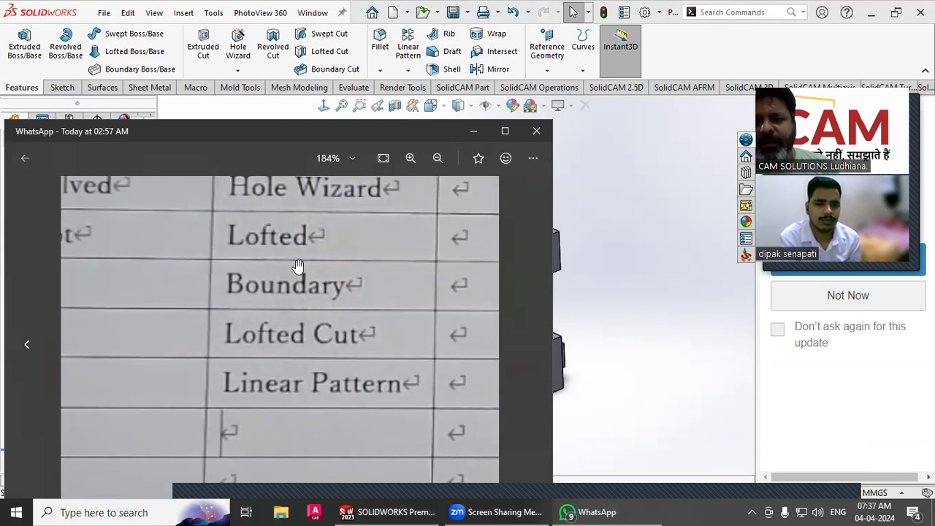
{"action": "left_click_drag", "start_coordinate": [282, 322], "coordinate": [219, 392]}
{"action": "scroll", "coordinate": [283, 377], "scroll_direction": "down", "scroll_amount": 1}
{"action": "scroll", "coordinate": [283, 377], "scroll_direction": "down", "scroll_amount": 5}
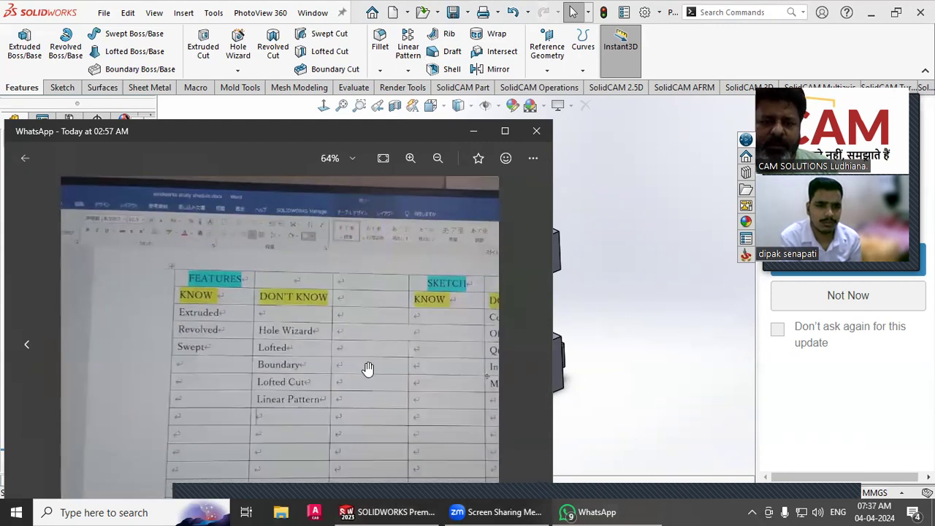
{"action": "left_click", "coordinate": [473, 130]}
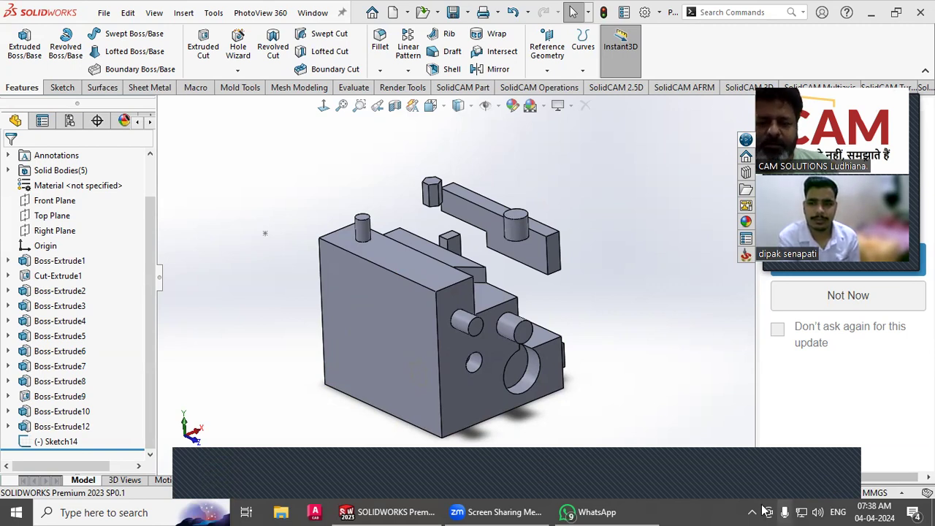
Switch to WhatsApp, close the topic list image and show the archived chats in a maximized window
{"action": "left_click", "coordinate": [625, 510]}
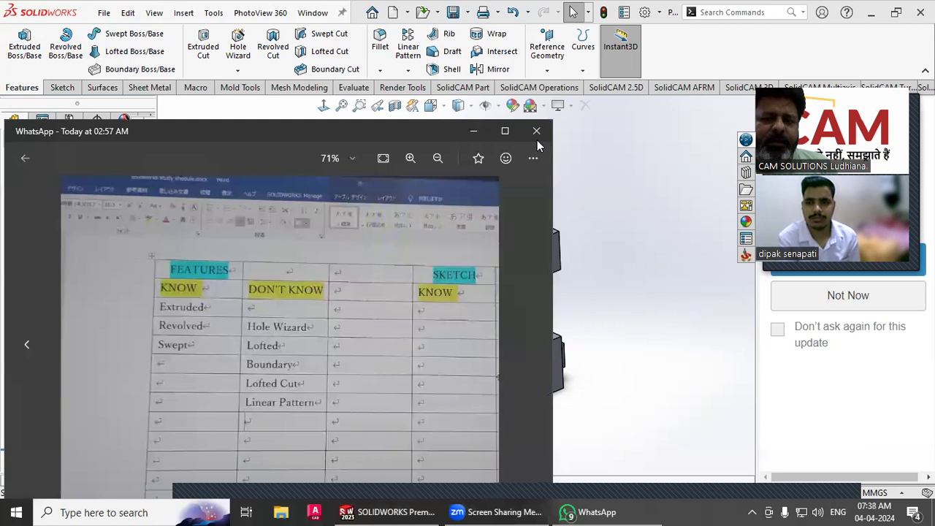
{"action": "left_click", "coordinate": [538, 132]}
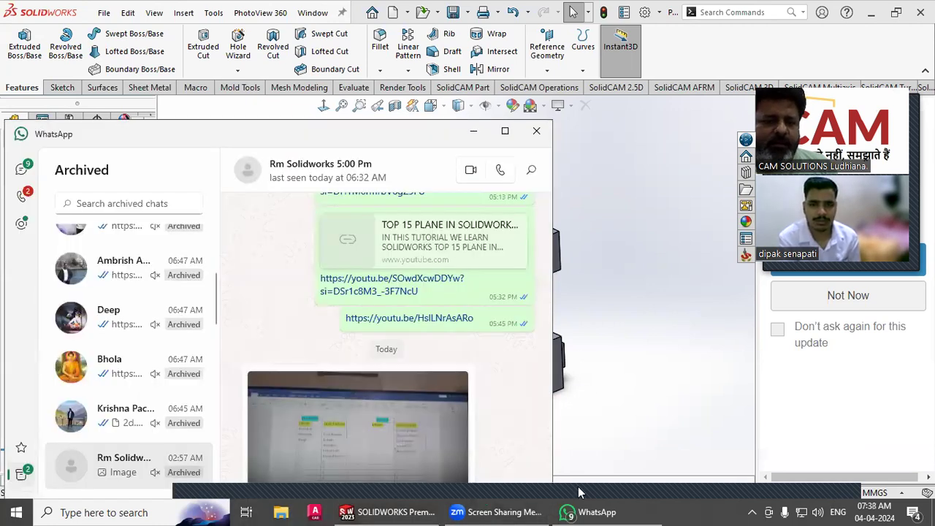
{"action": "scroll", "coordinate": [136, 332], "scroll_direction": "up", "scroll_amount": 3}
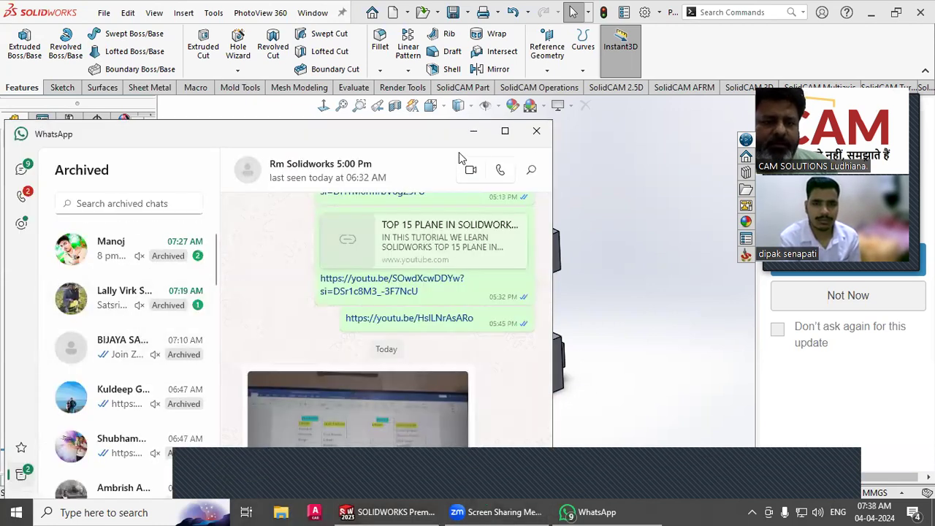
{"action": "left_click", "coordinate": [504, 131]}
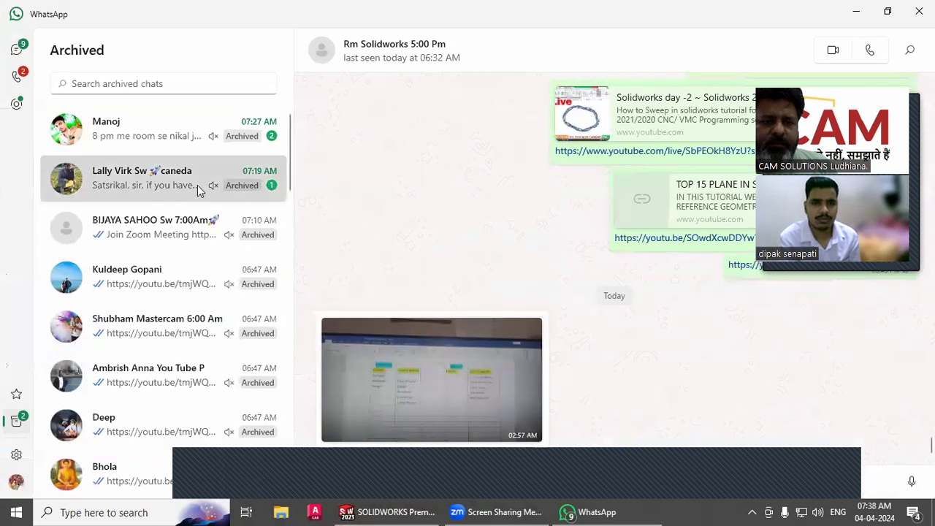
Read the archived chat with one unread message, and return to the part in SOLIDWORKS
{"action": "left_click", "coordinate": [200, 190]}
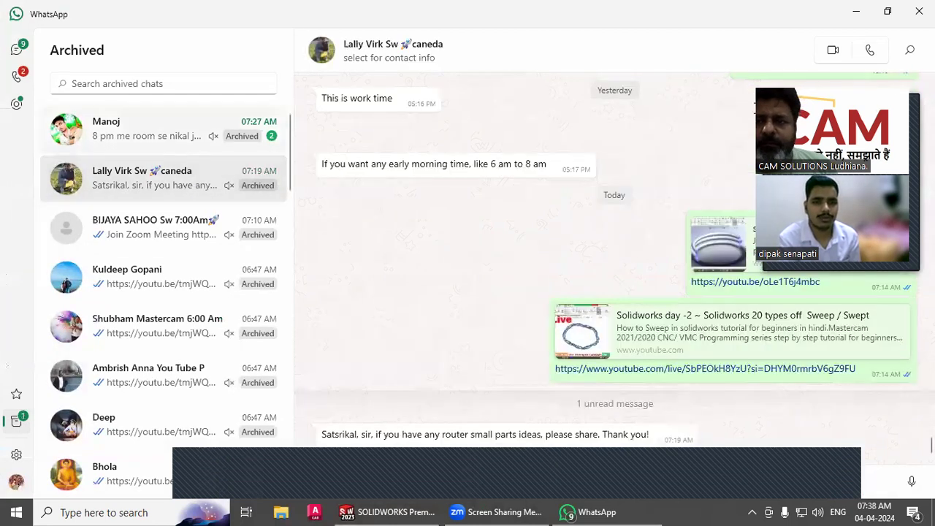
{"action": "left_click", "coordinate": [852, 14]}
{"action": "middle_click_drag", "start_coordinate": [627, 343], "coordinate": [627, 346]}
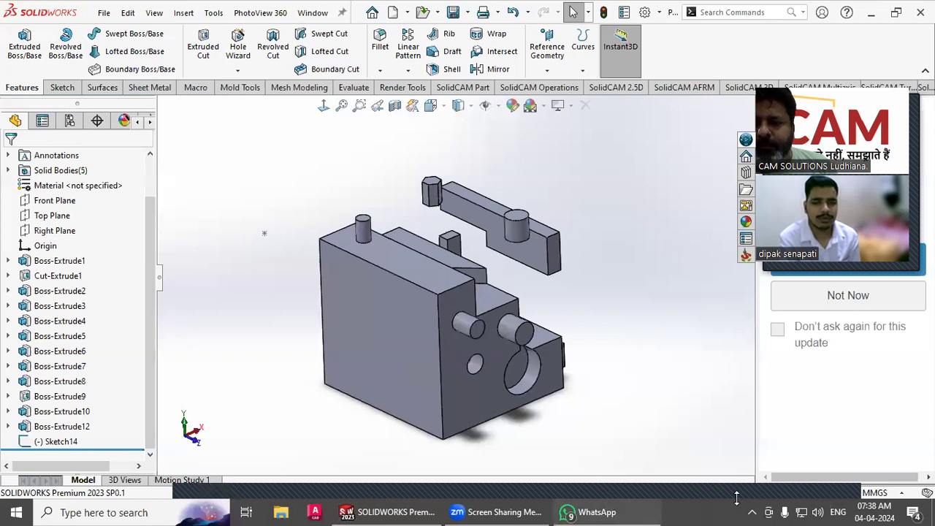